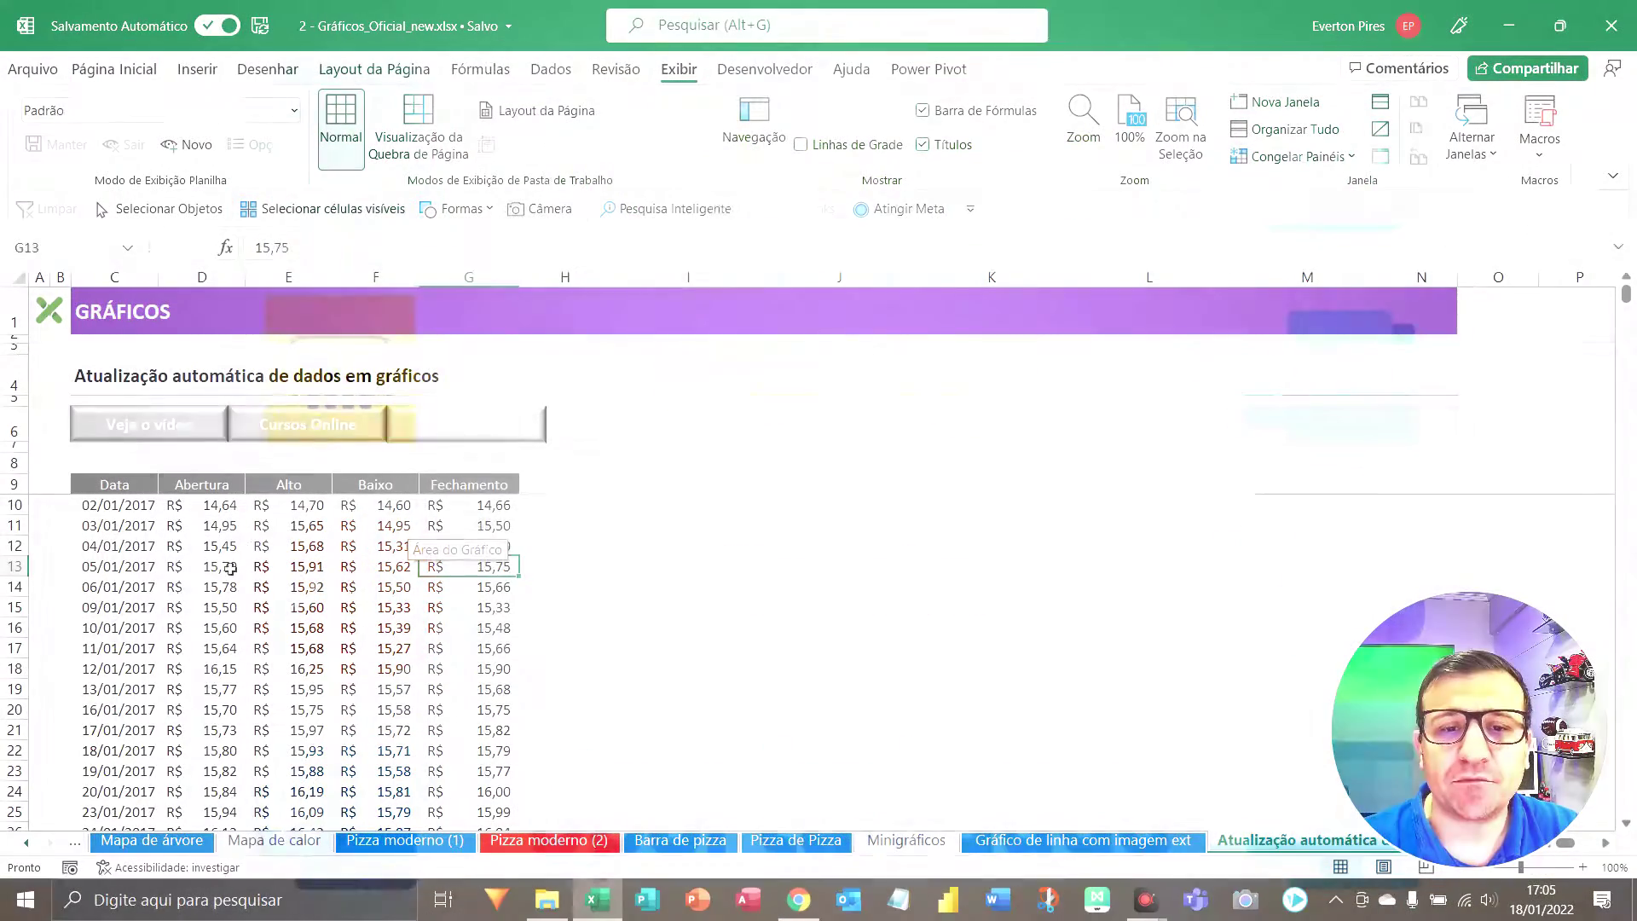
# Select the 2017 price table, try a quick Alt+F1 column chart, then delete it.
pyautogui.press('F5')
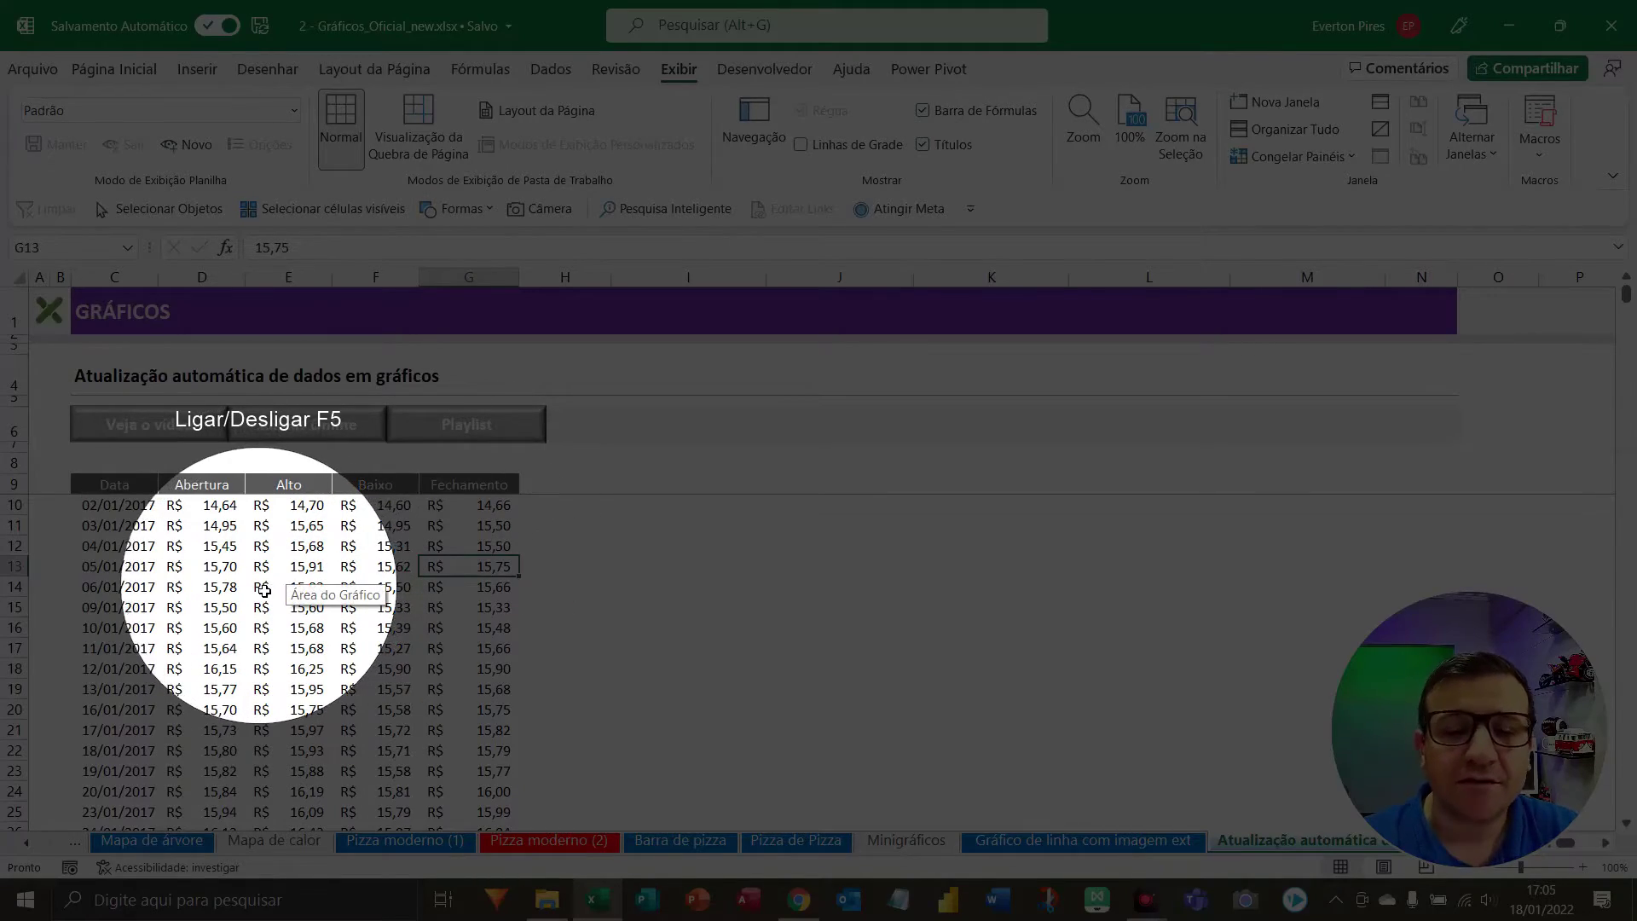
pyautogui.press('F5')
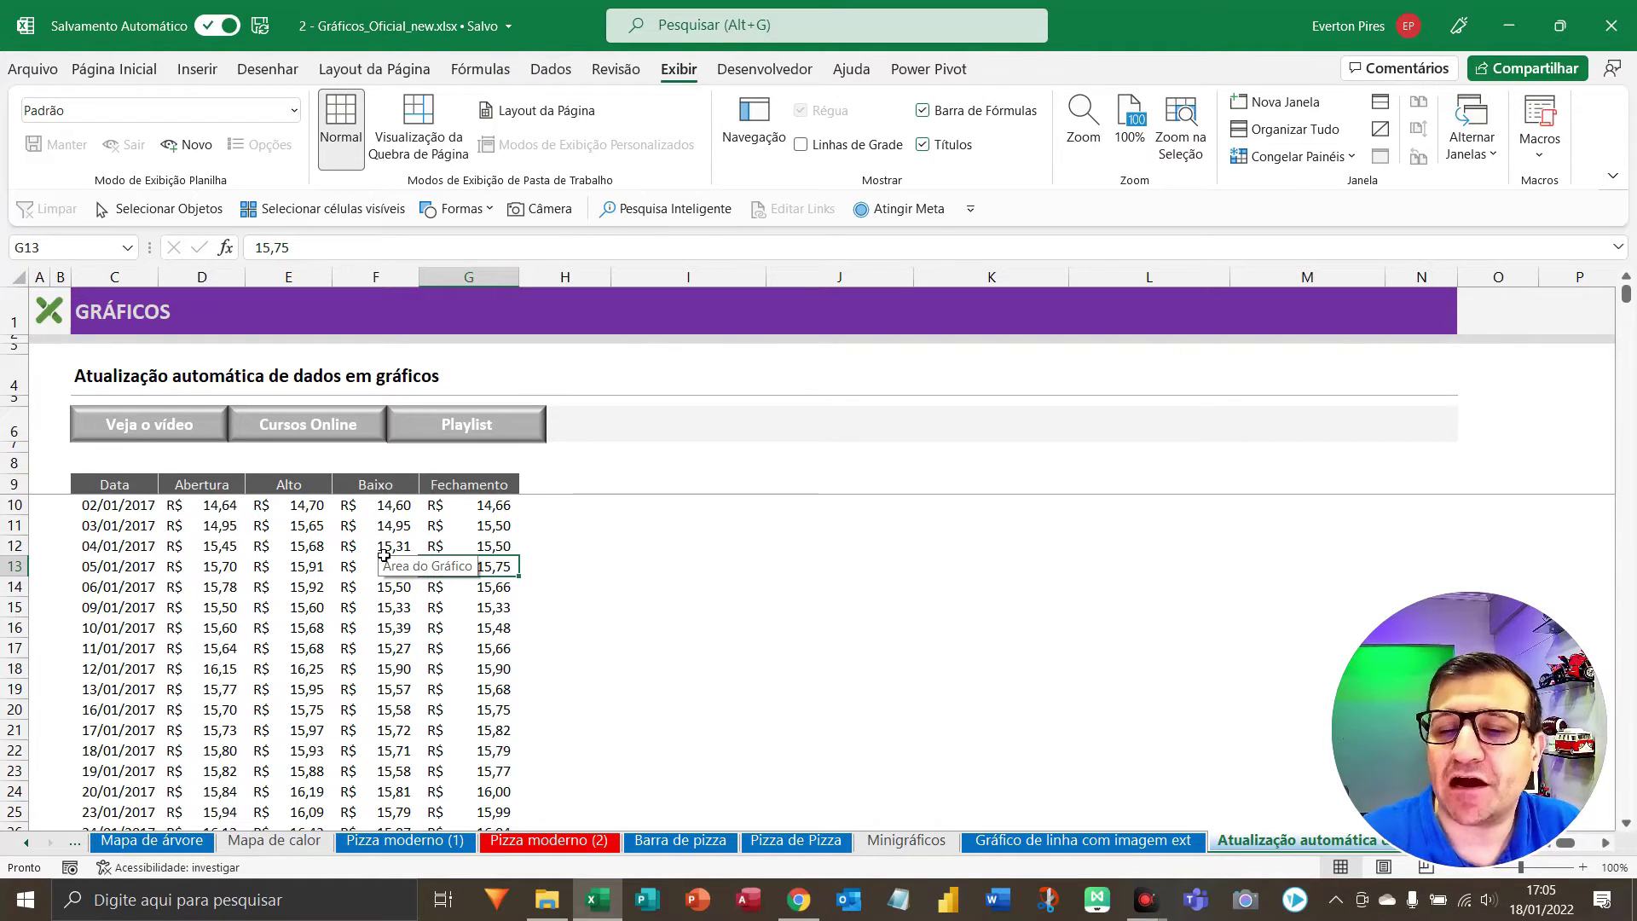
pyautogui.moveTo(119, 492); pyautogui.dragTo(489, 648)
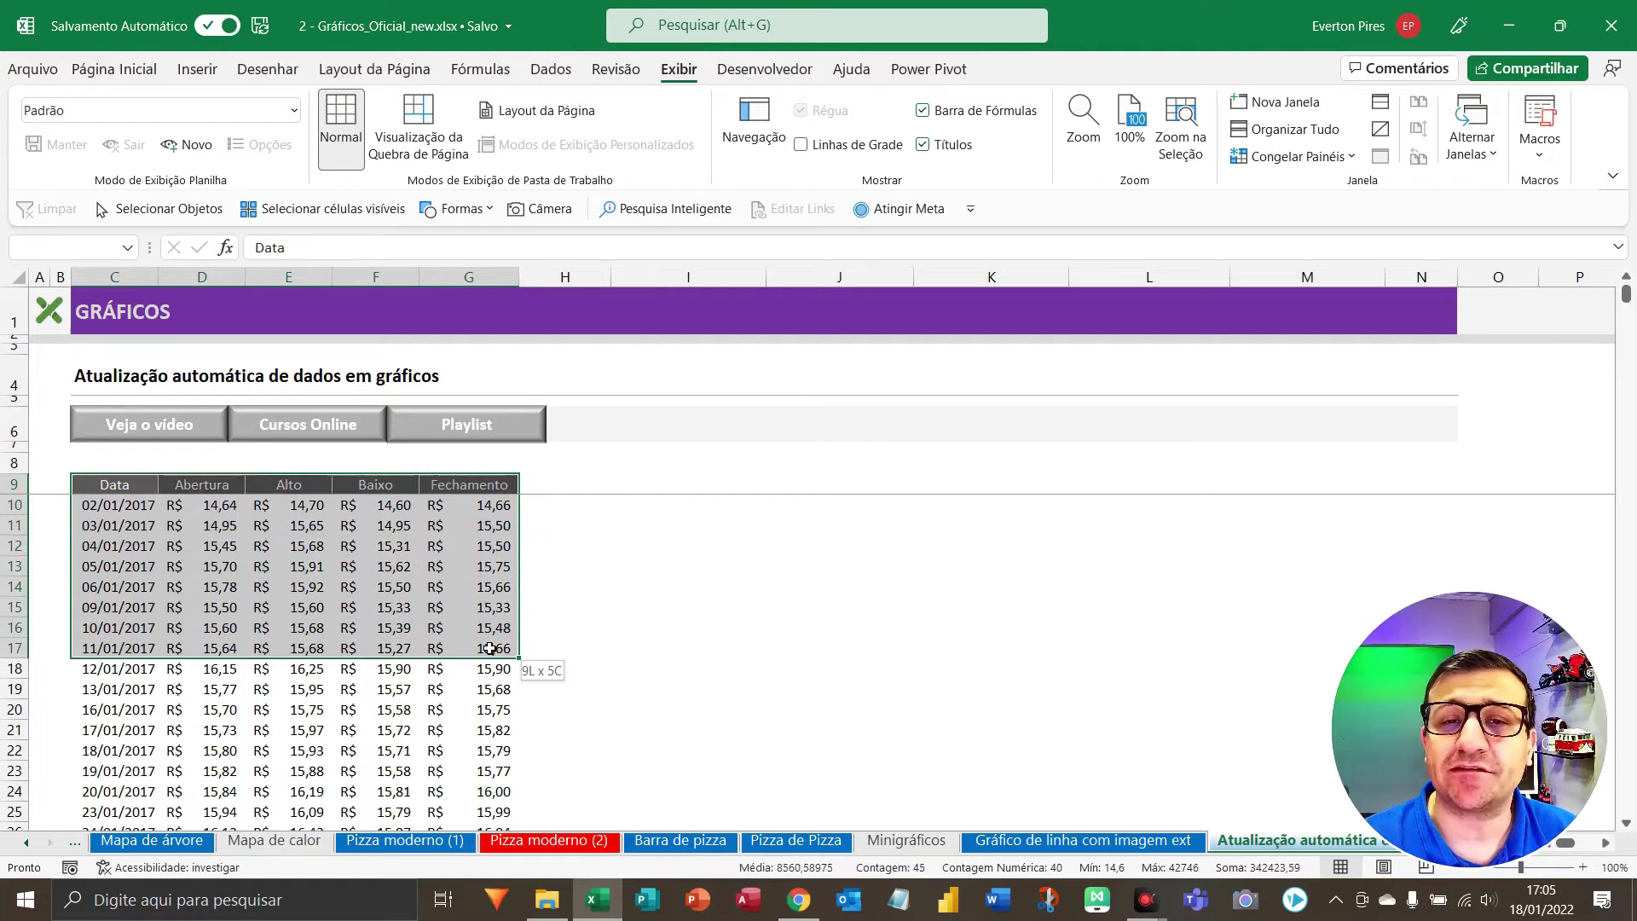
pyautogui.hotkey('ctrl', 'shift', 'Down')
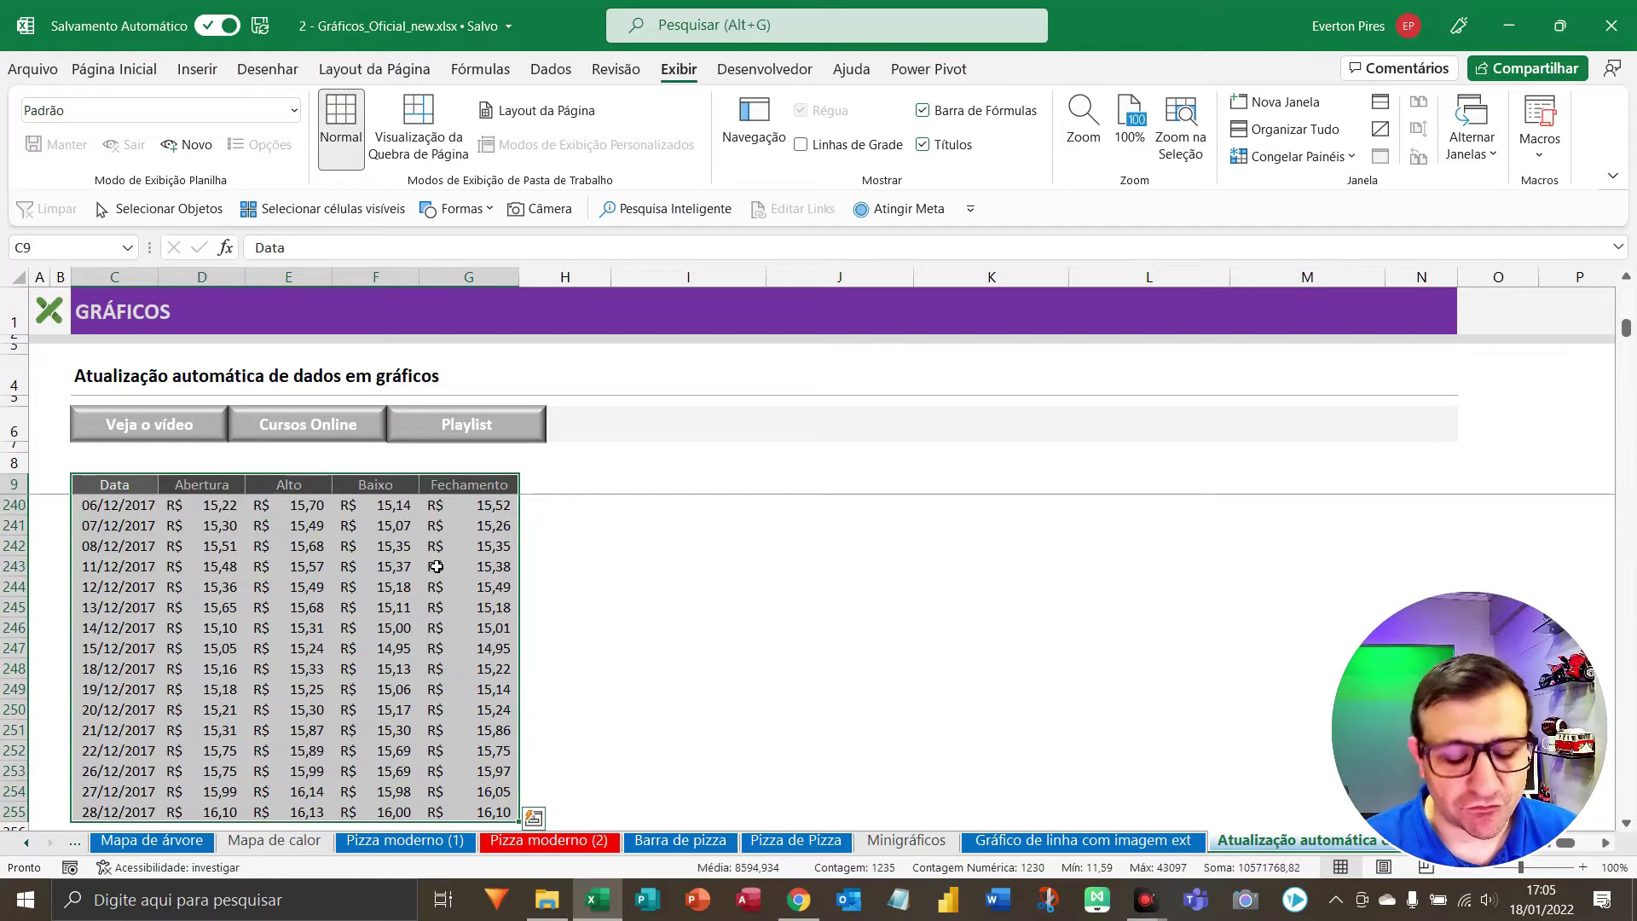
pyautogui.hotkey('alt', 'F1')
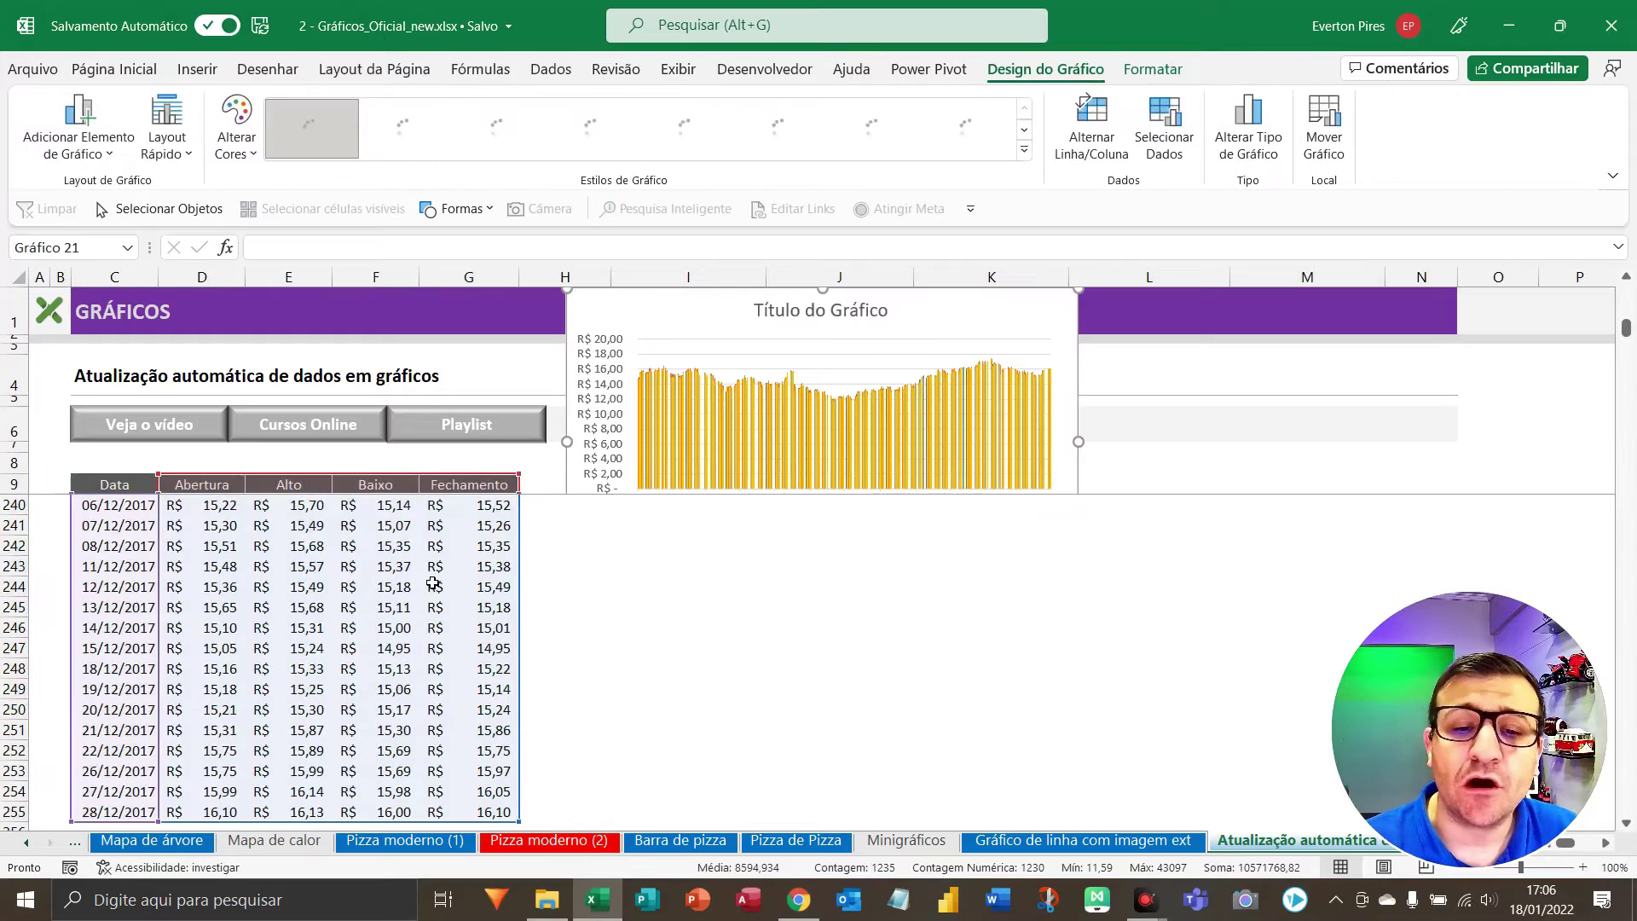
pyautogui.moveTo(1031, 324); pyautogui.dragTo(1067, 563)
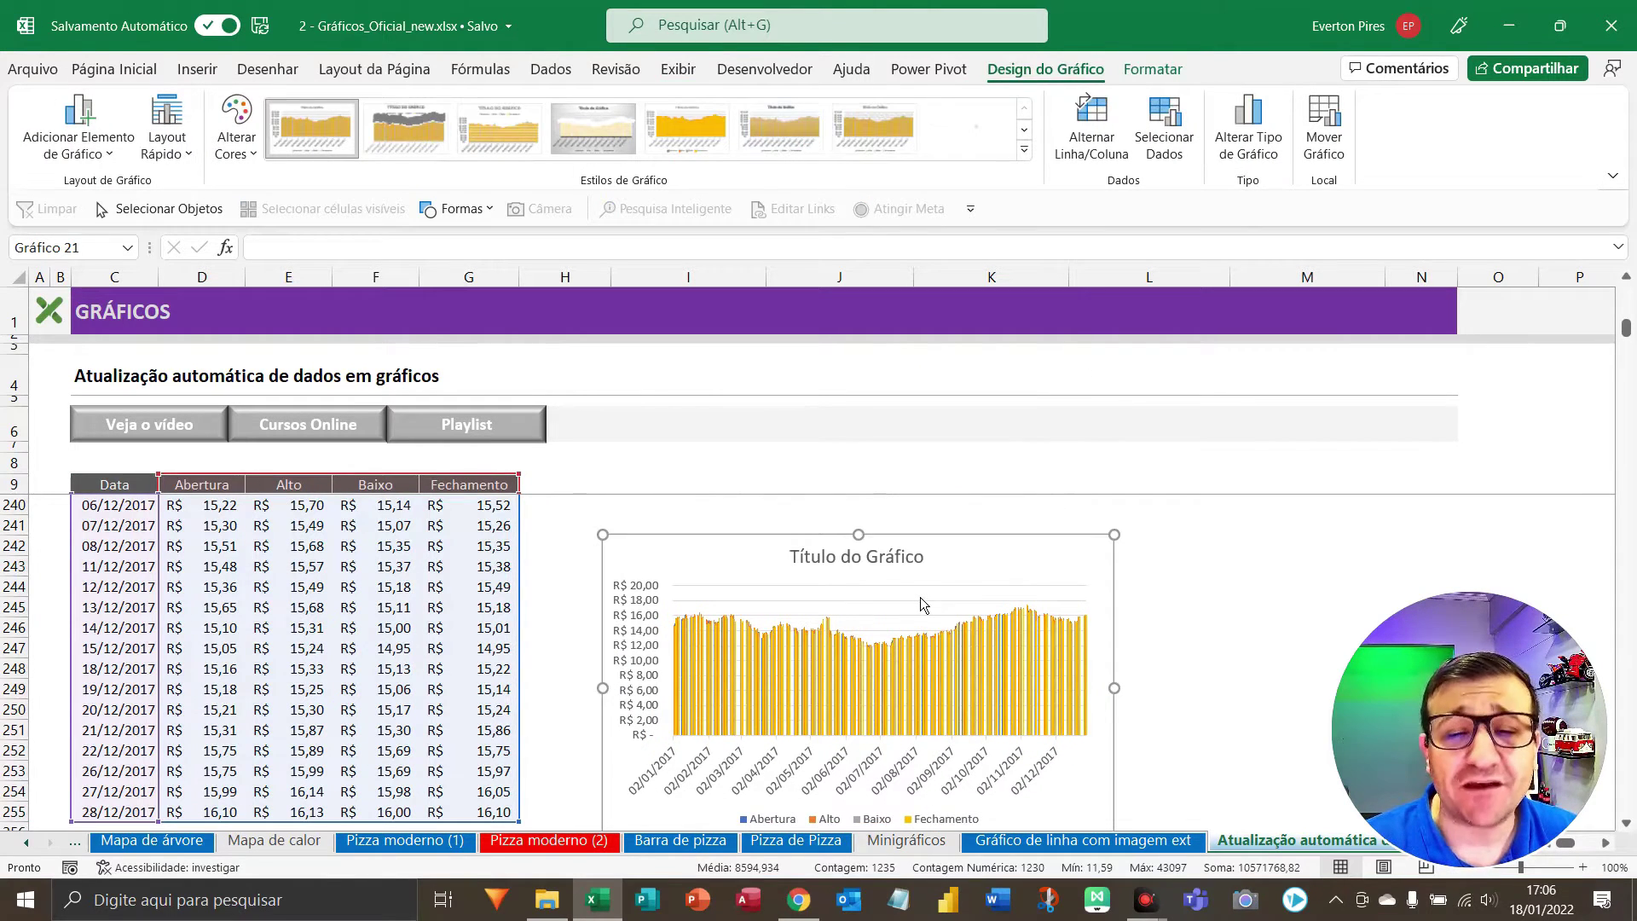
pyautogui.click(983, 565)
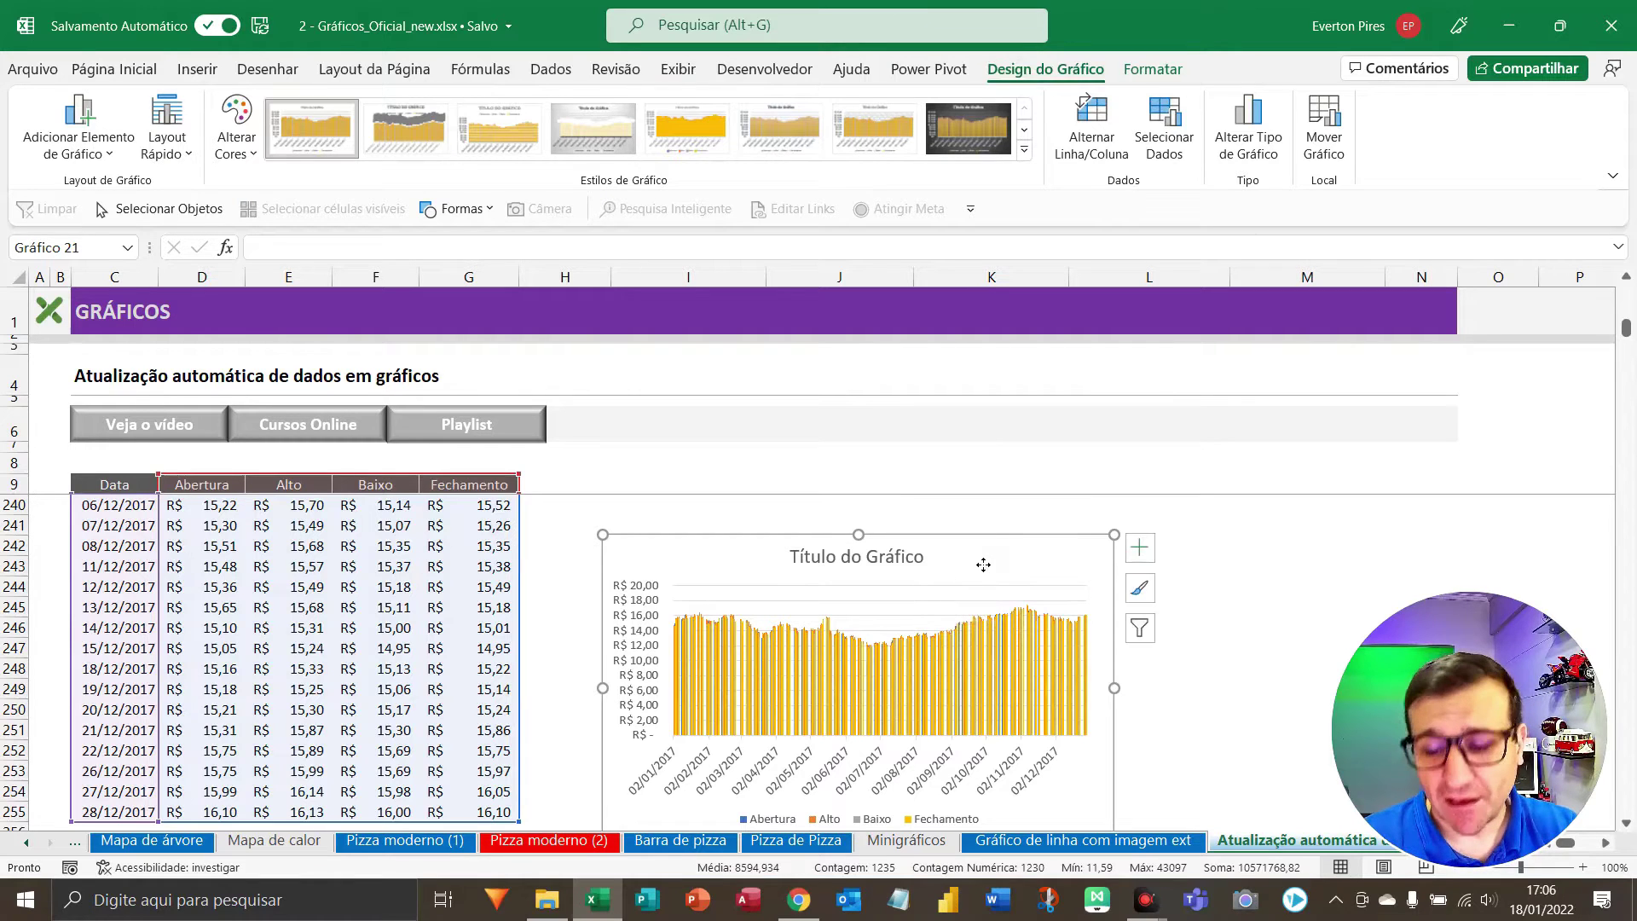
pyautogui.press('Delete')
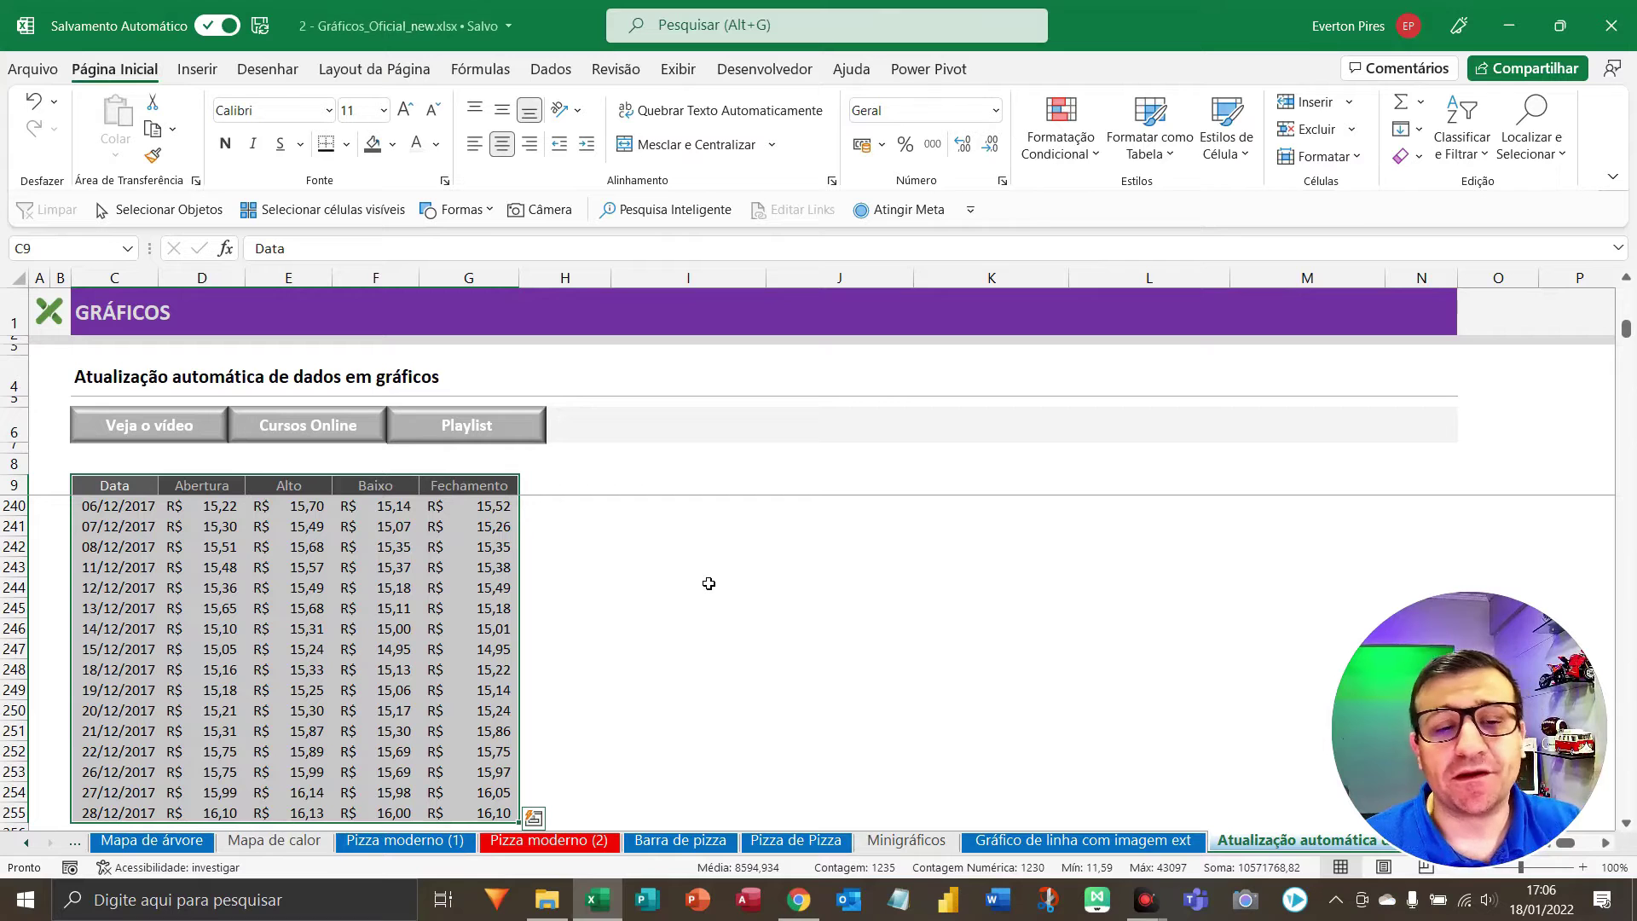
# Insert an Open-High-Low-Close stock chart of the 2017 prices and place it beside the table.
pyautogui.click(197, 69)
pyautogui.click(756, 105)
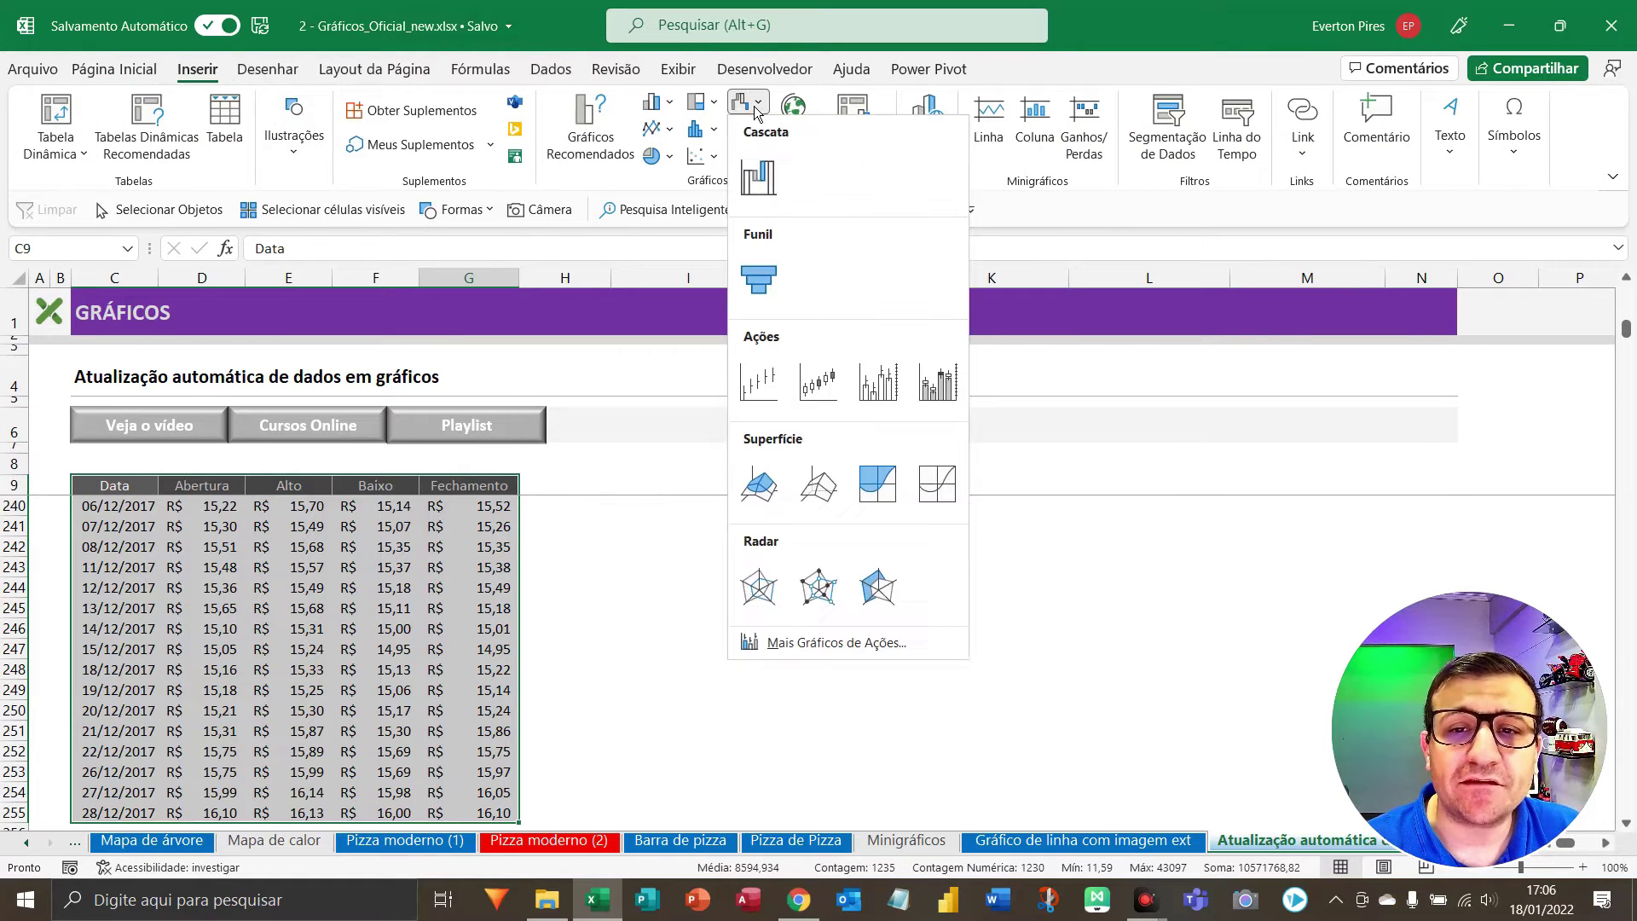
pyautogui.click(827, 388)
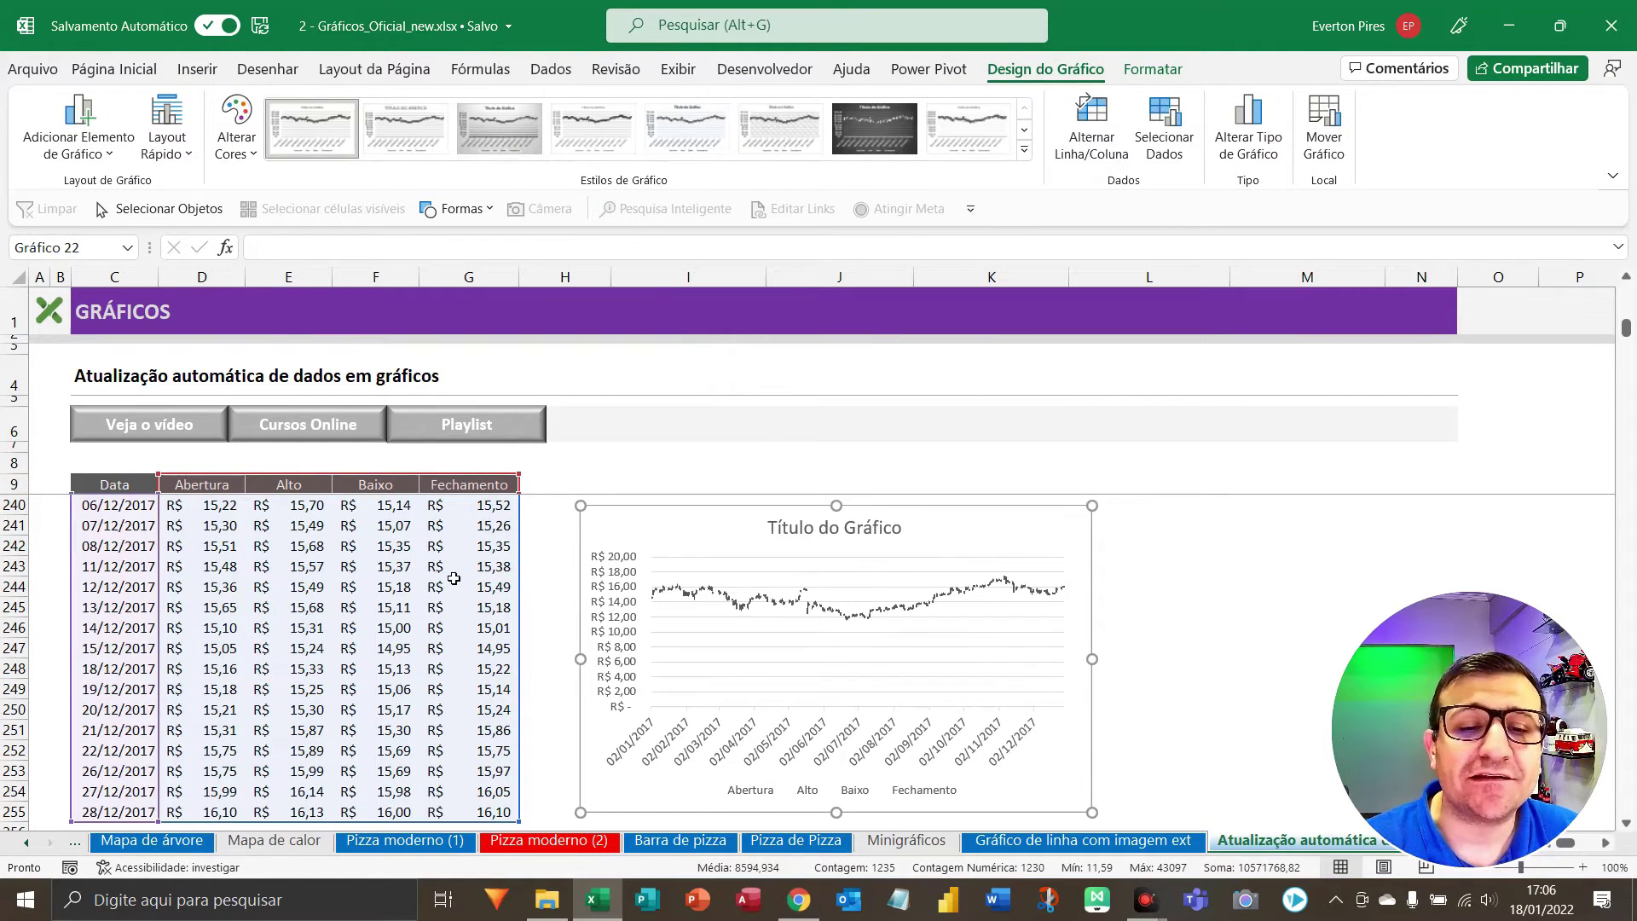
pyautogui.moveTo(1016, 537); pyautogui.dragTo(1091, 515)
pyautogui.press('F5')
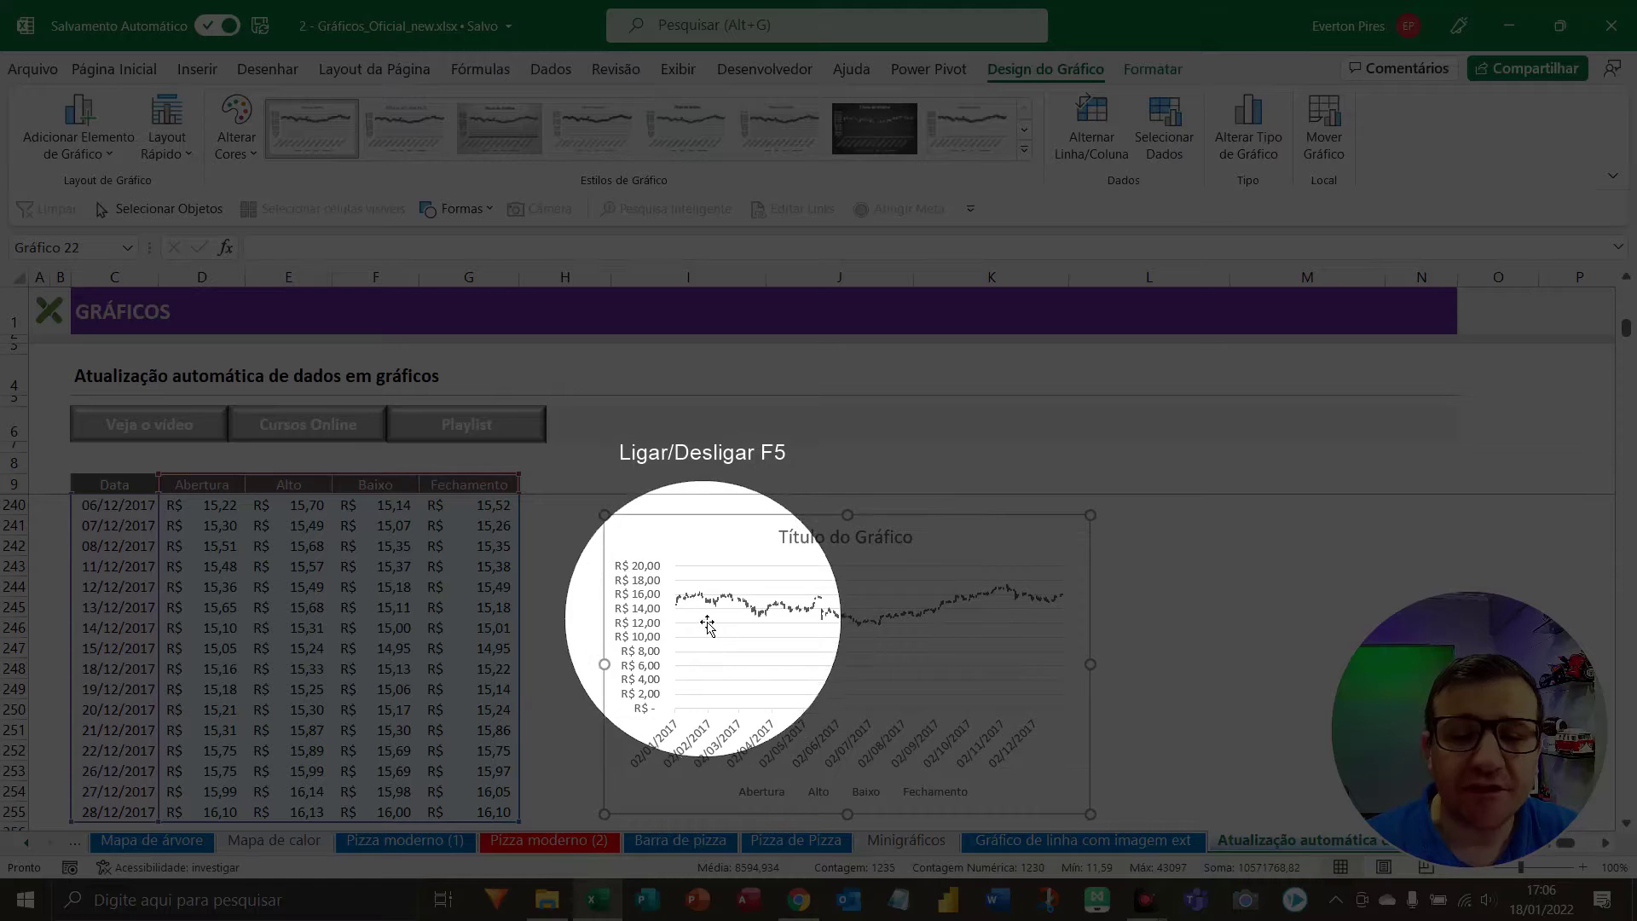
pyautogui.press('F5')
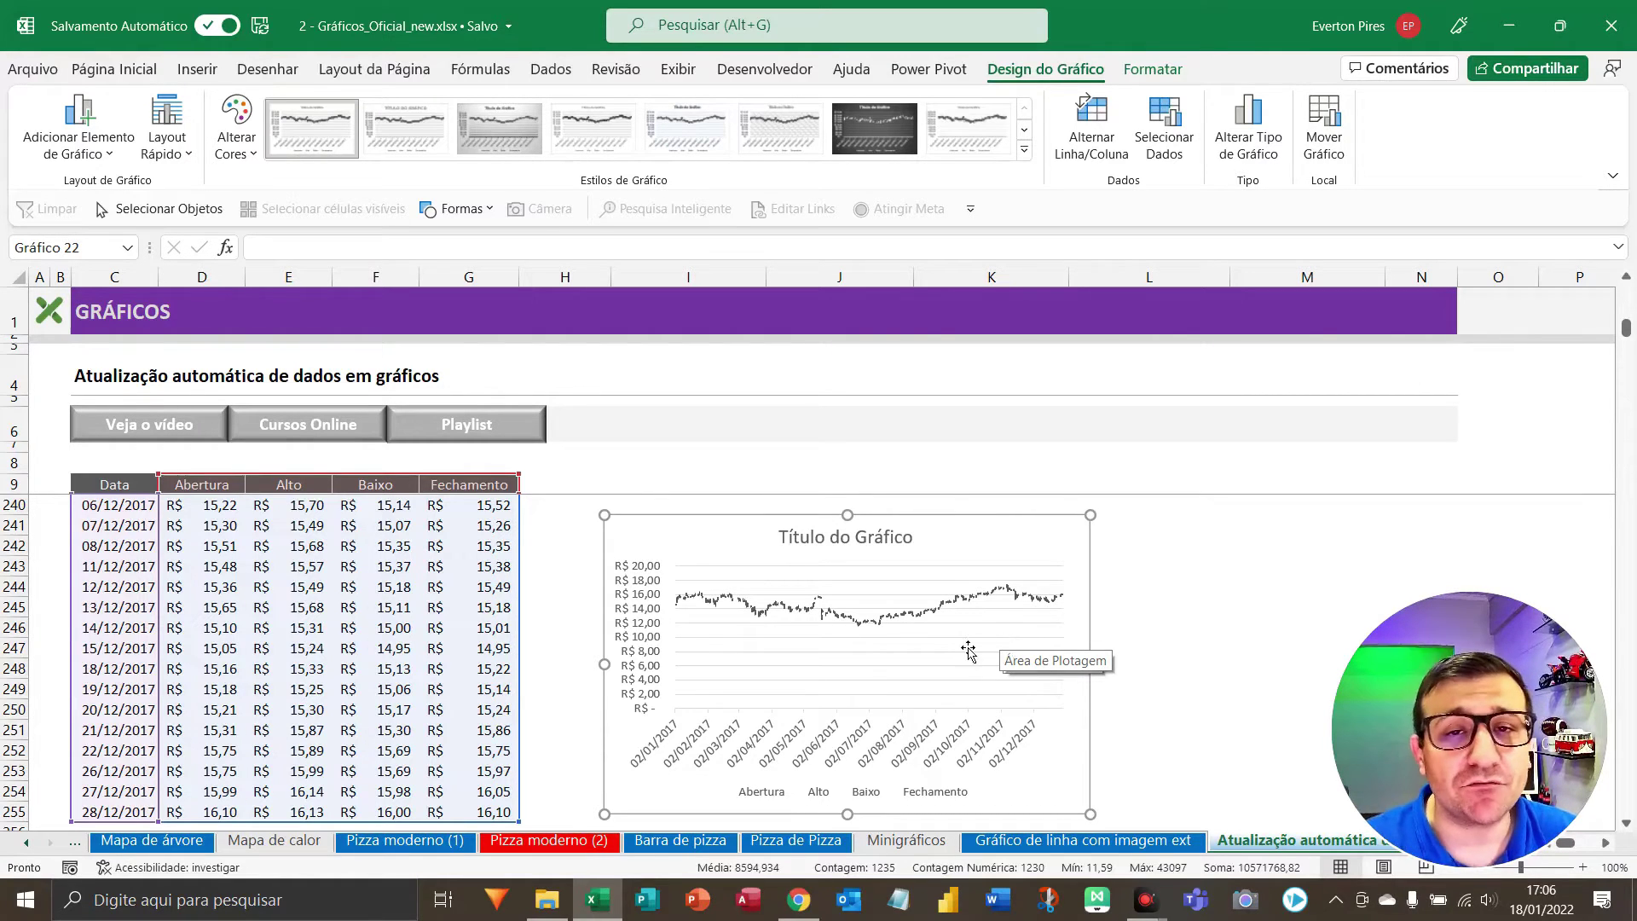
pyautogui.click(284, 612)
pyautogui.hotkey('ctrl', 'alt', 'g')
pyautogui.moveTo(546, 475)
pyautogui.mouseDown()
pyautogui.moveTo(757, 594)
pyautogui.moveTo(286, 661)
pyautogui.moveTo(235, 689)
pyautogui.mouseUp()
pyautogui.press('Escape')
pyautogui.click(133, 550)
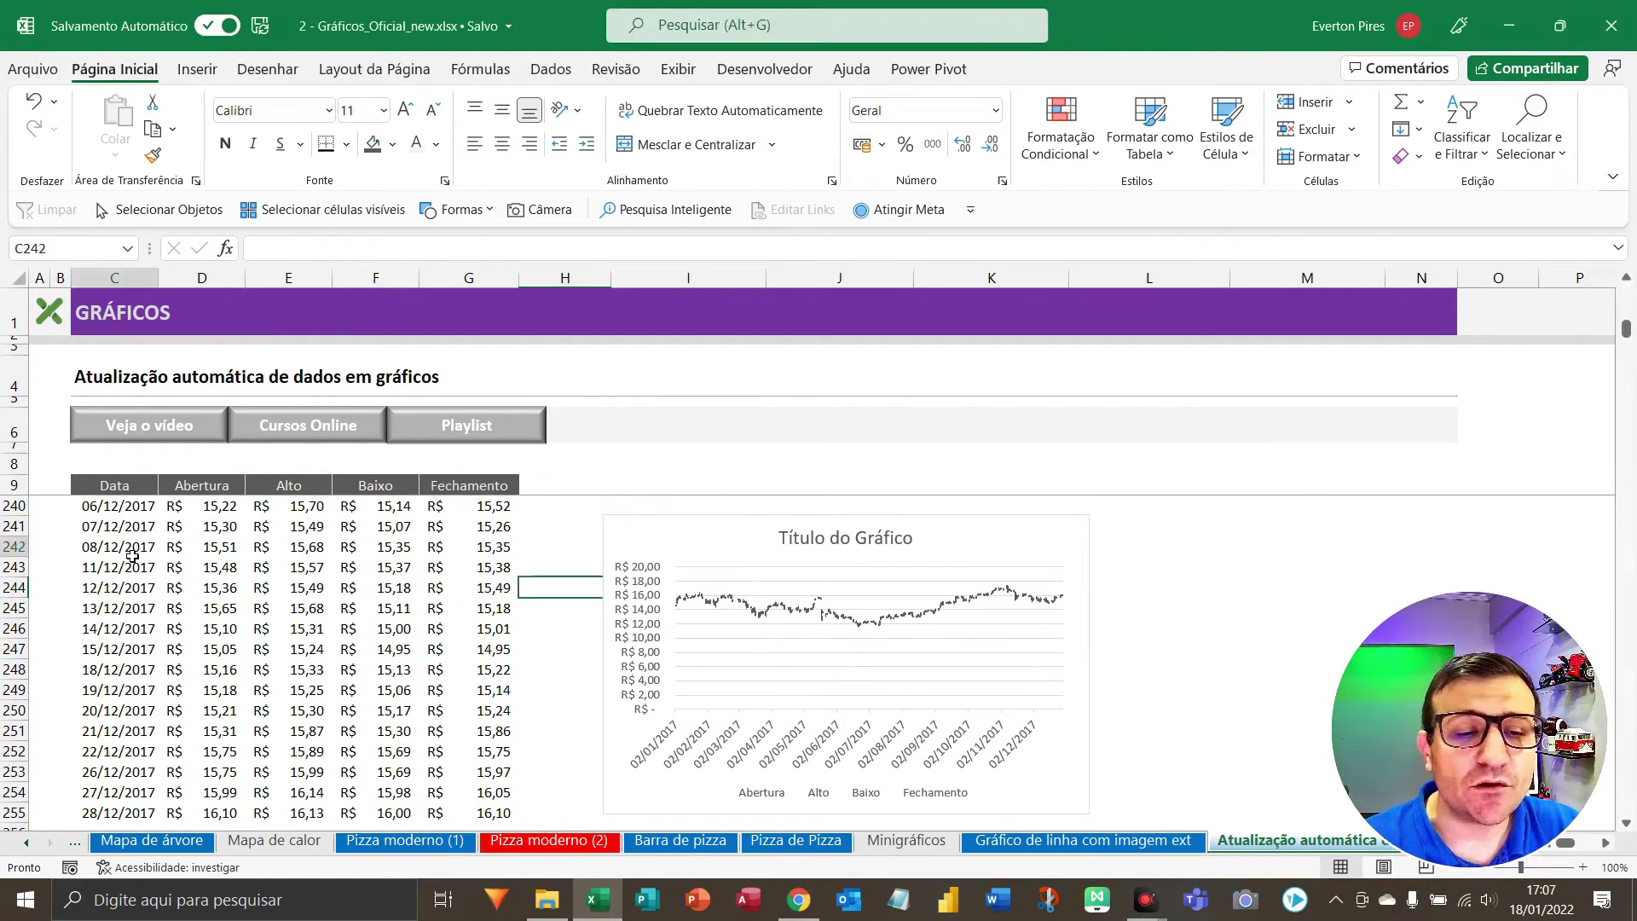
pyautogui.press('F5')
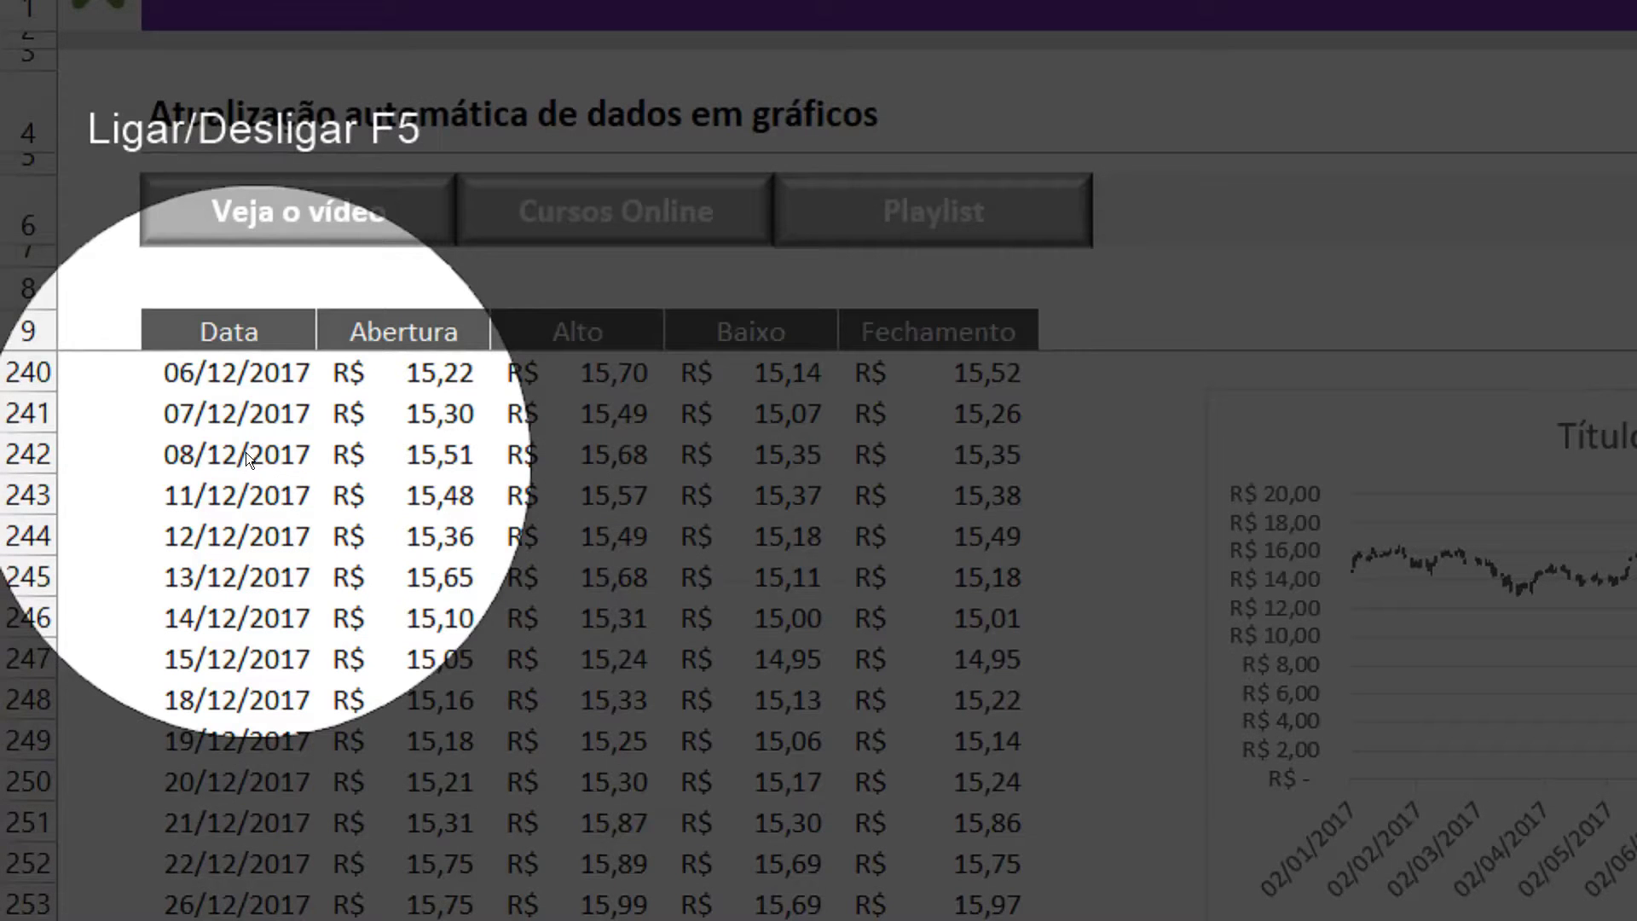
pyautogui.scroll(-3, 118, 542)
pyautogui.scroll(-1, 237, 446)
pyautogui.scroll(10, 237, 448)
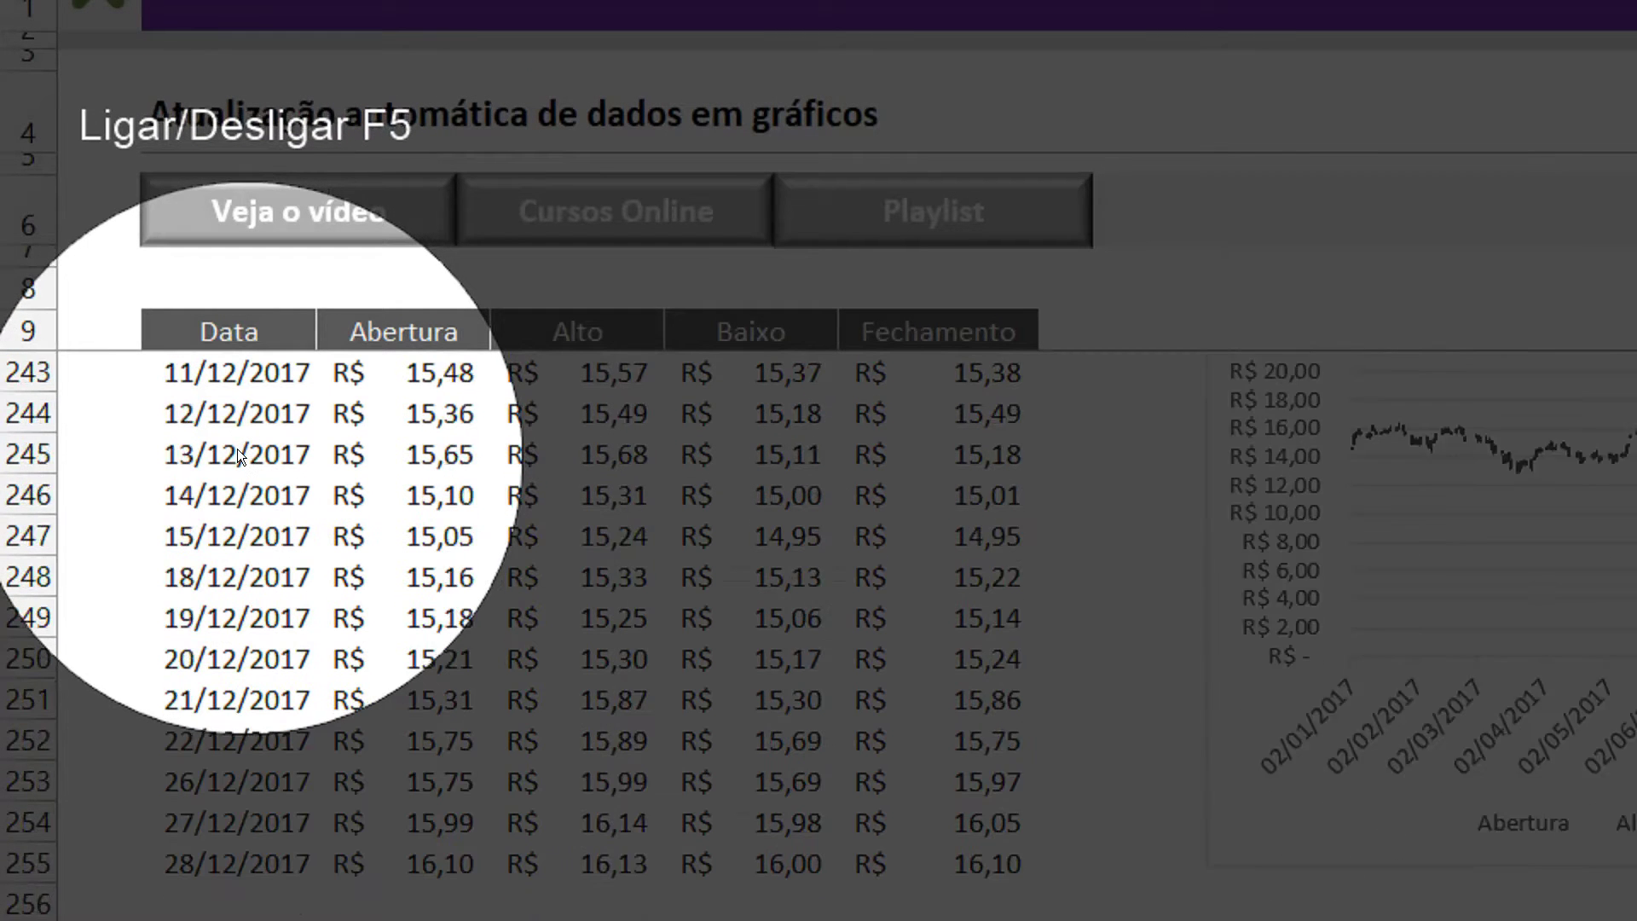
pyautogui.scroll(14, 234, 461)
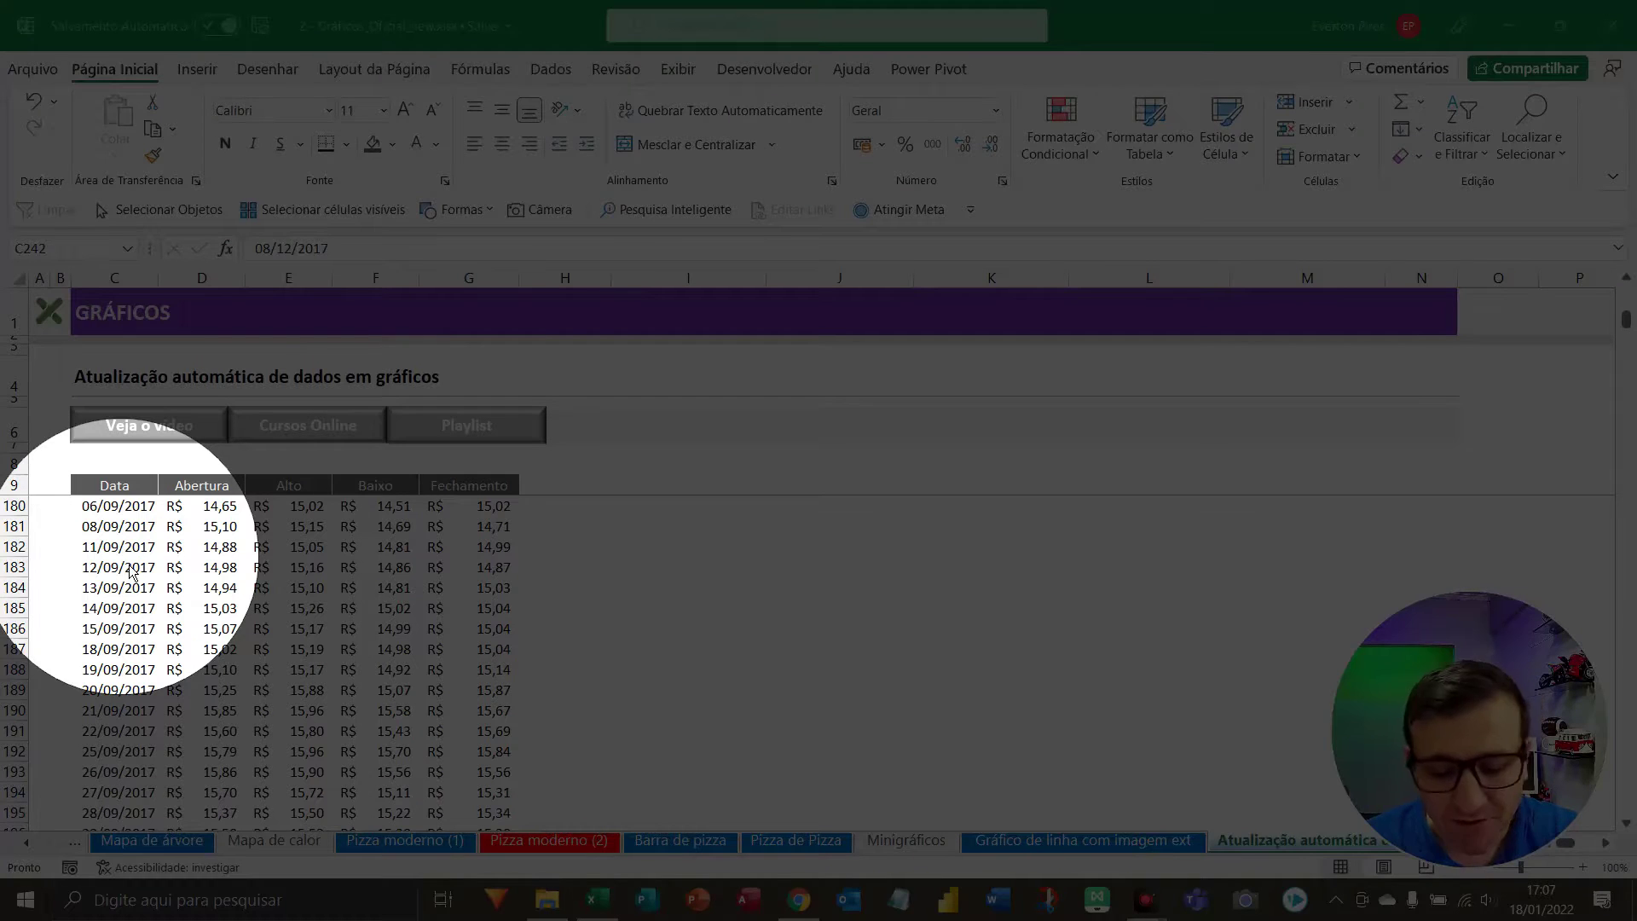
pyautogui.press('F5')
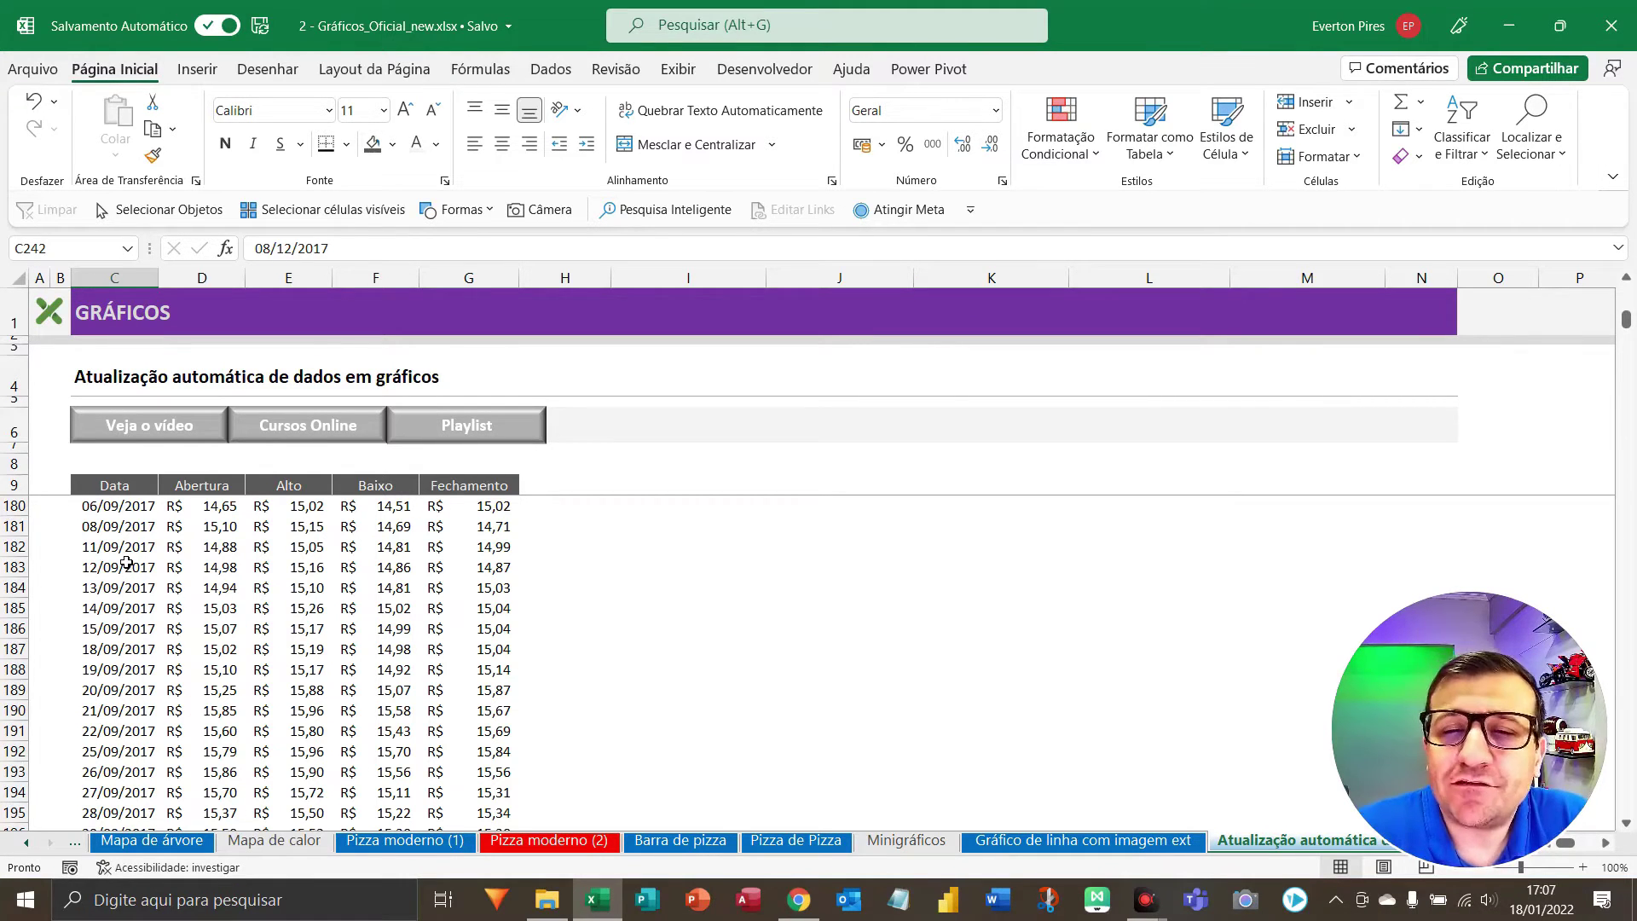
pyautogui.hotkey('ctrl', 'Up')
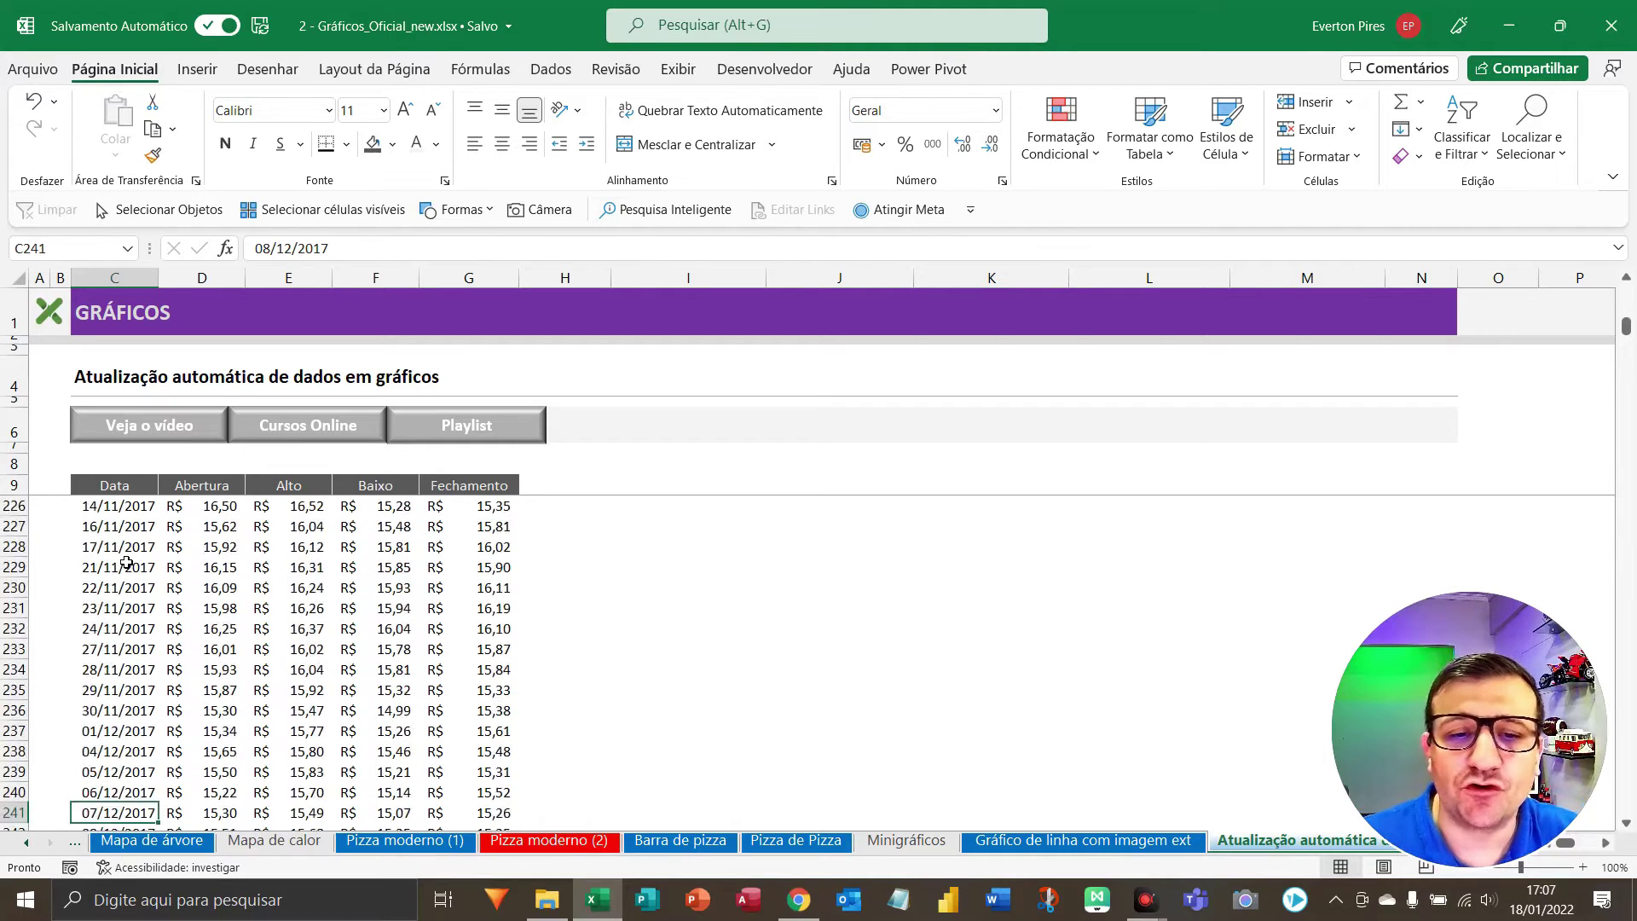
pyautogui.hotkey('ctrl', 'Right')
pyautogui.hotkey('ctrl', 'Right')
pyautogui.hotkey('ctrl', 'Right')
pyautogui.hotkey('ctrl', 'Right')
pyautogui.press('Right')
pyautogui.press('Right')
pyautogui.press('Right')
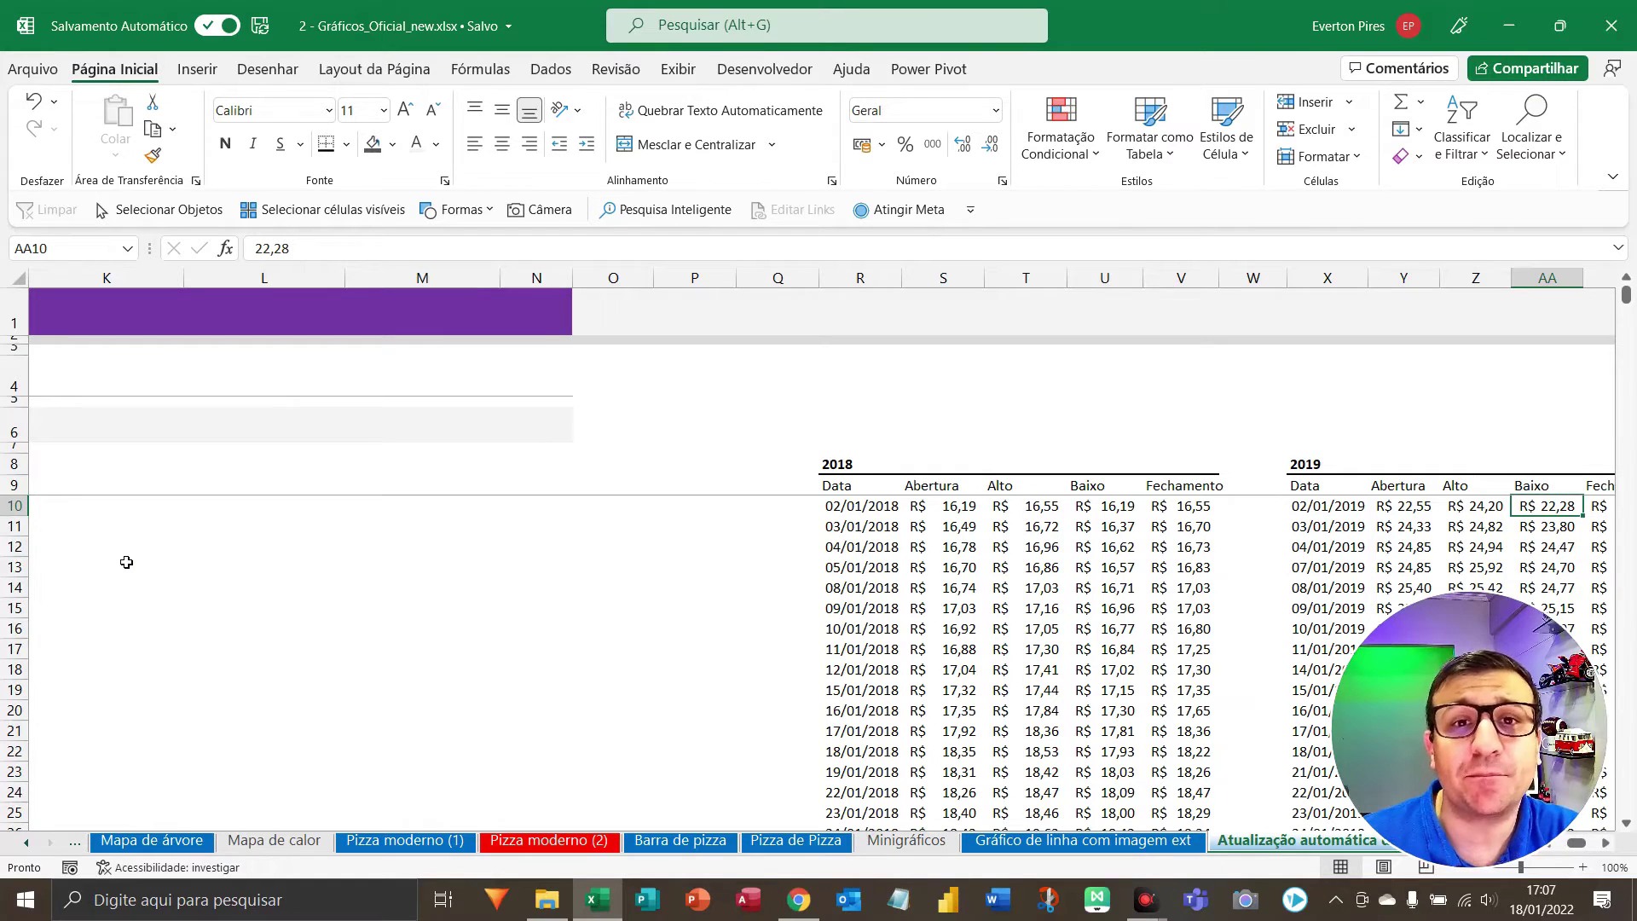
pyautogui.press('Left')
pyautogui.press('Left')
pyautogui.press('Left')
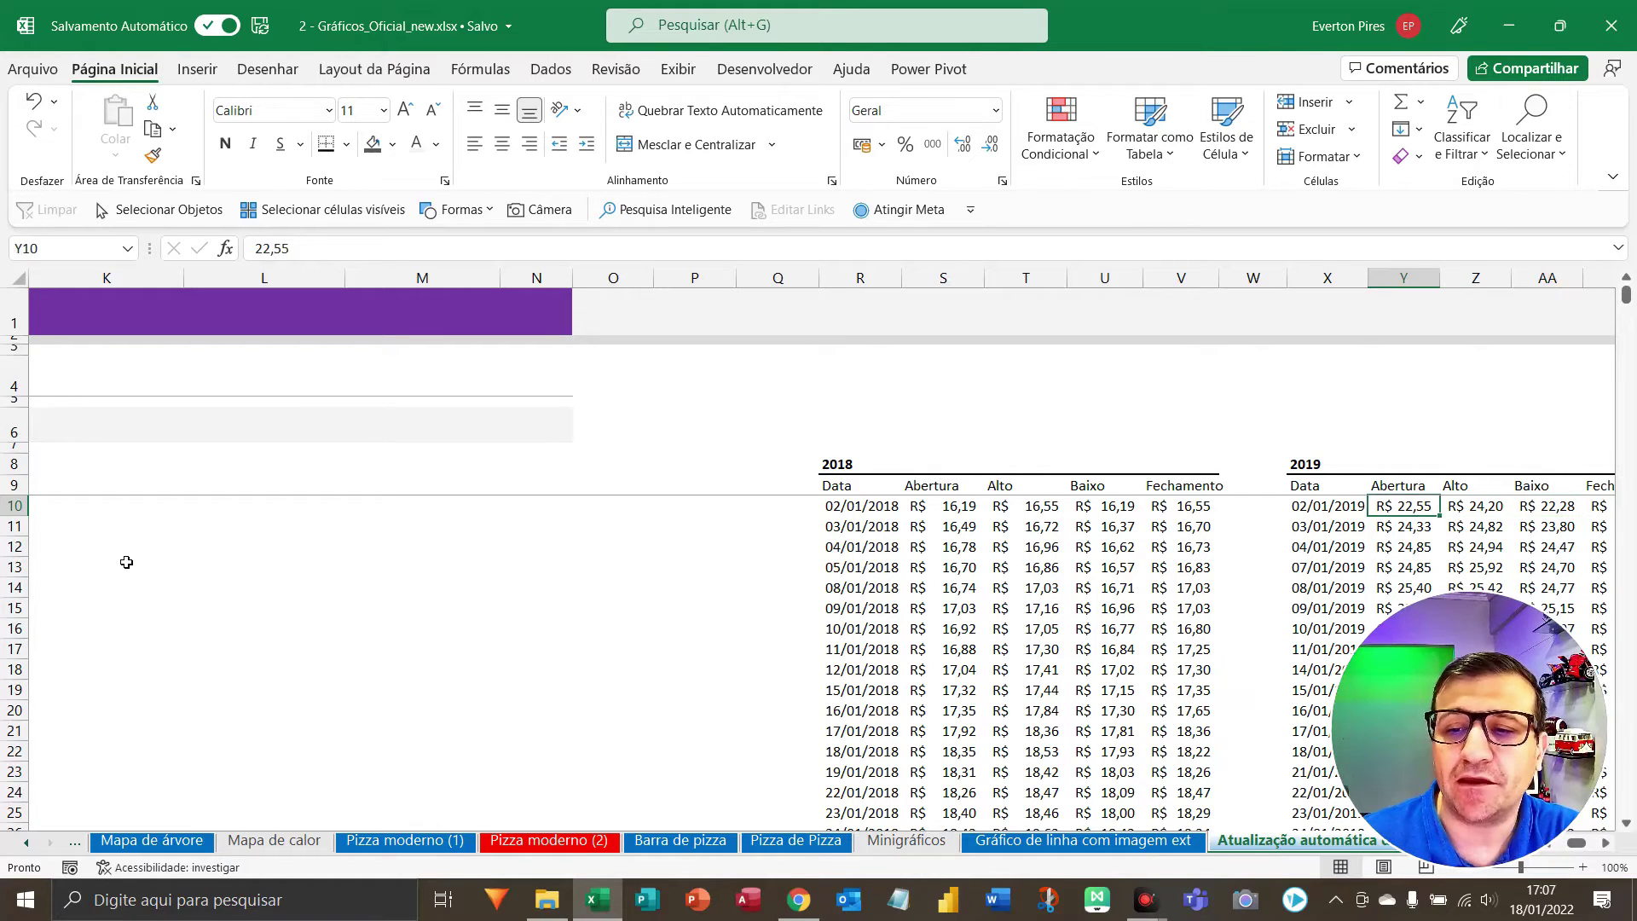
pyautogui.press('F5')
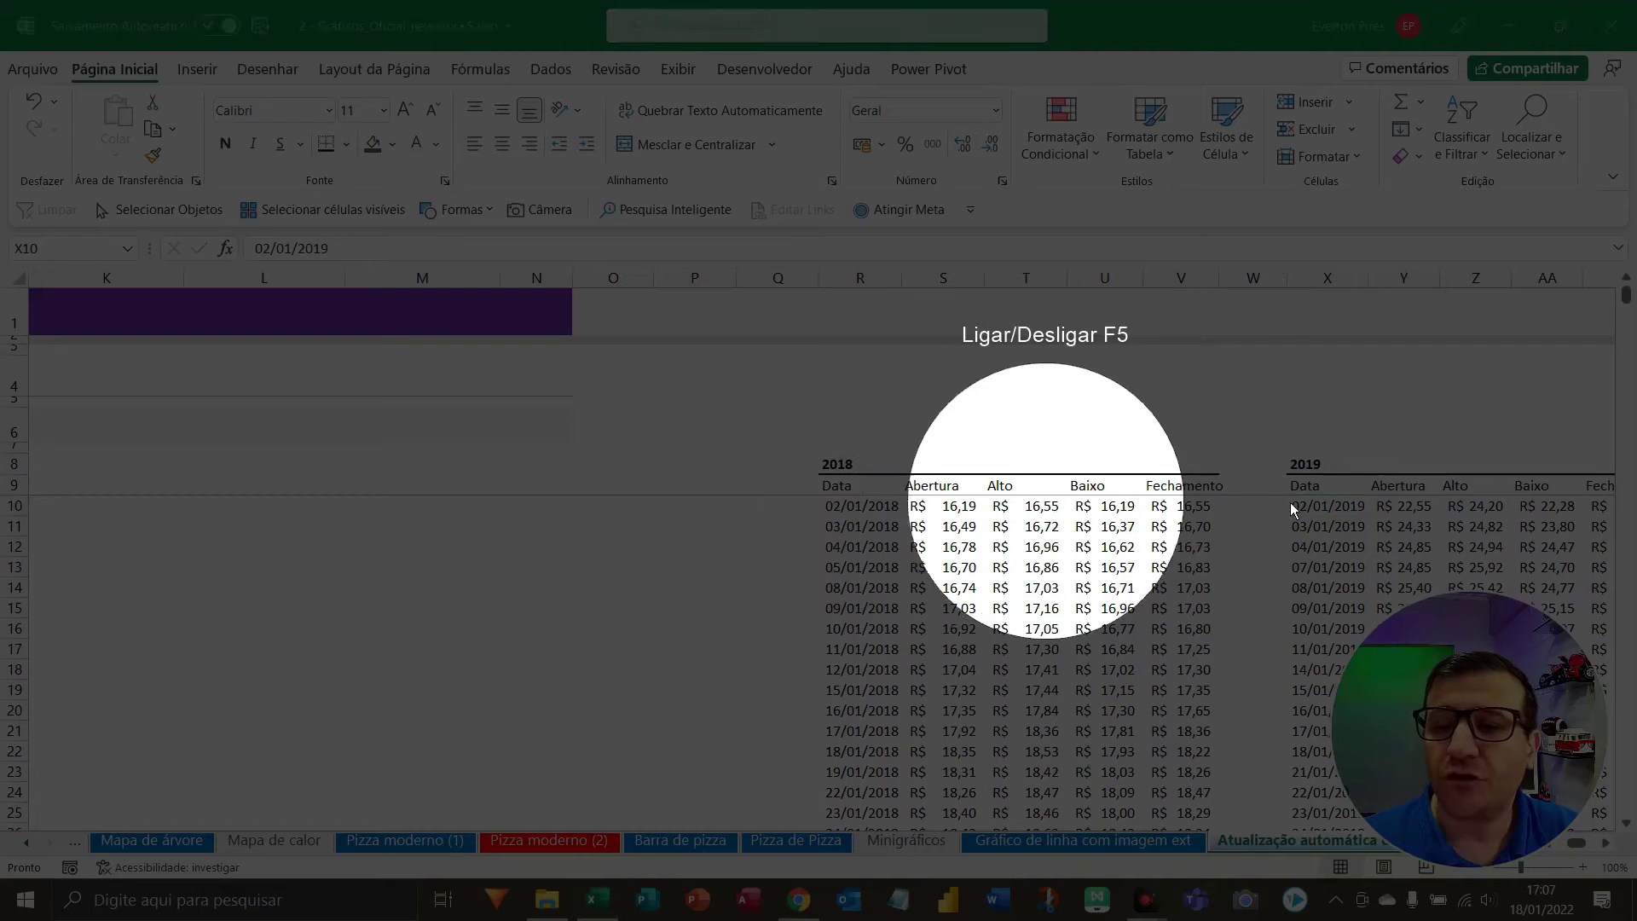
pyautogui.press('F5')
pyautogui.press('Right')
pyautogui.press('Right')
pyautogui.press('Right')
pyautogui.press('Right')
pyautogui.press('Right')
pyautogui.press('Right')
pyautogui.press('Right')
pyautogui.press('Right')
pyautogui.press('Right')
pyautogui.press('Right')
pyautogui.press('Right')
pyautogui.press('Right')
pyautogui.press('Right')
pyautogui.press('Right')
pyautogui.press('Right')
pyautogui.press('Right')
pyautogui.press('Right')
pyautogui.press('Right')
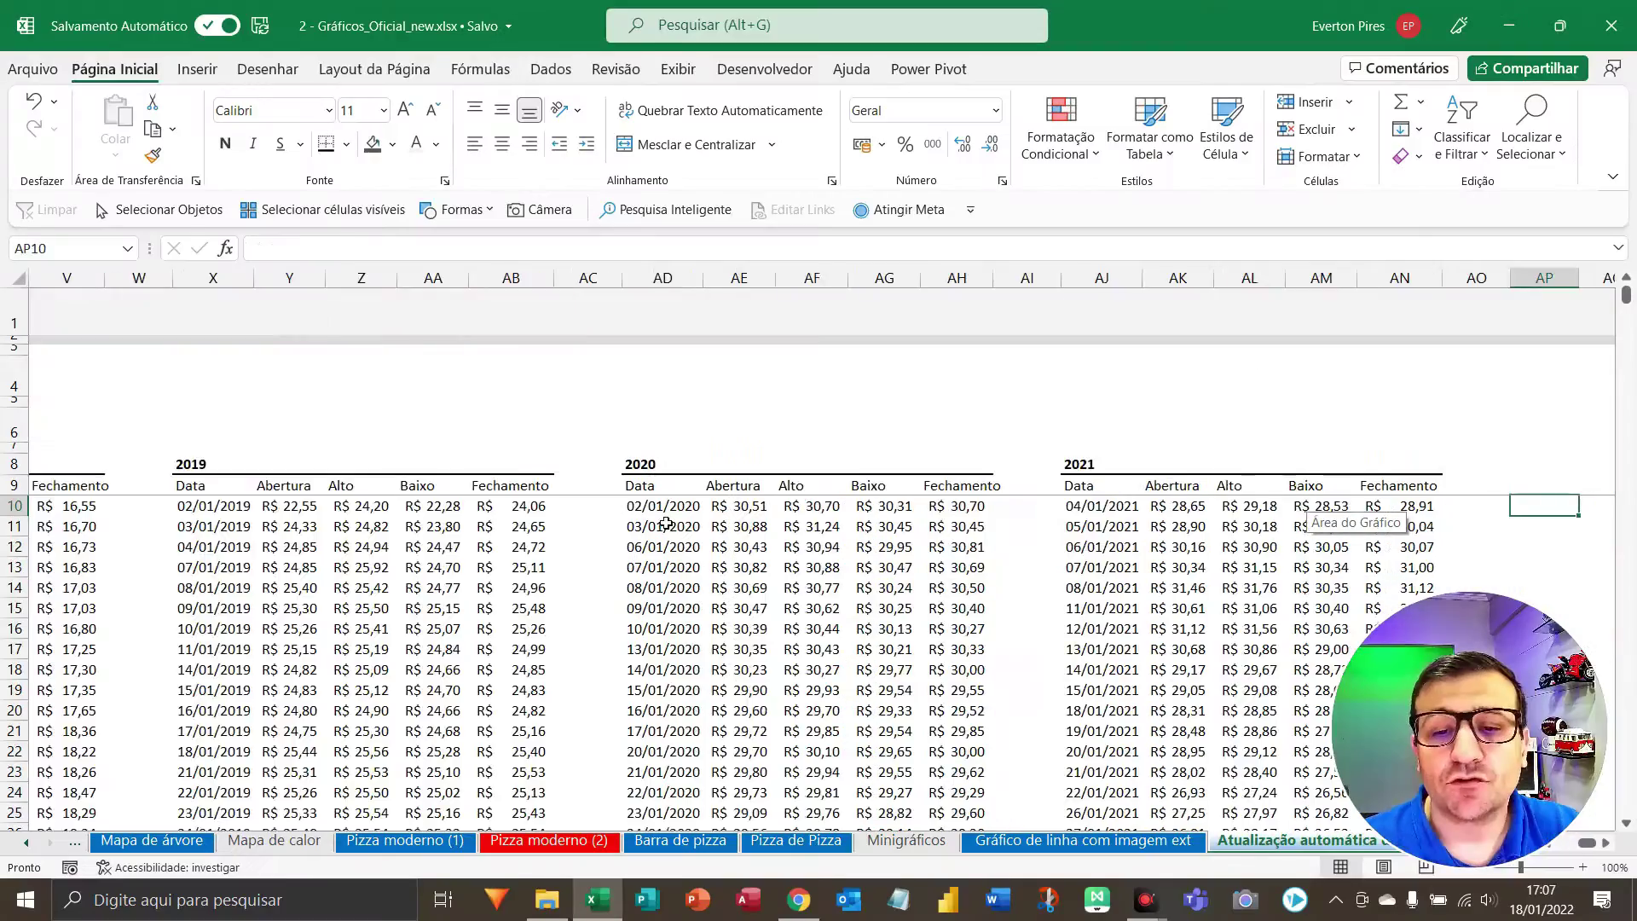
pyautogui.press('F5')
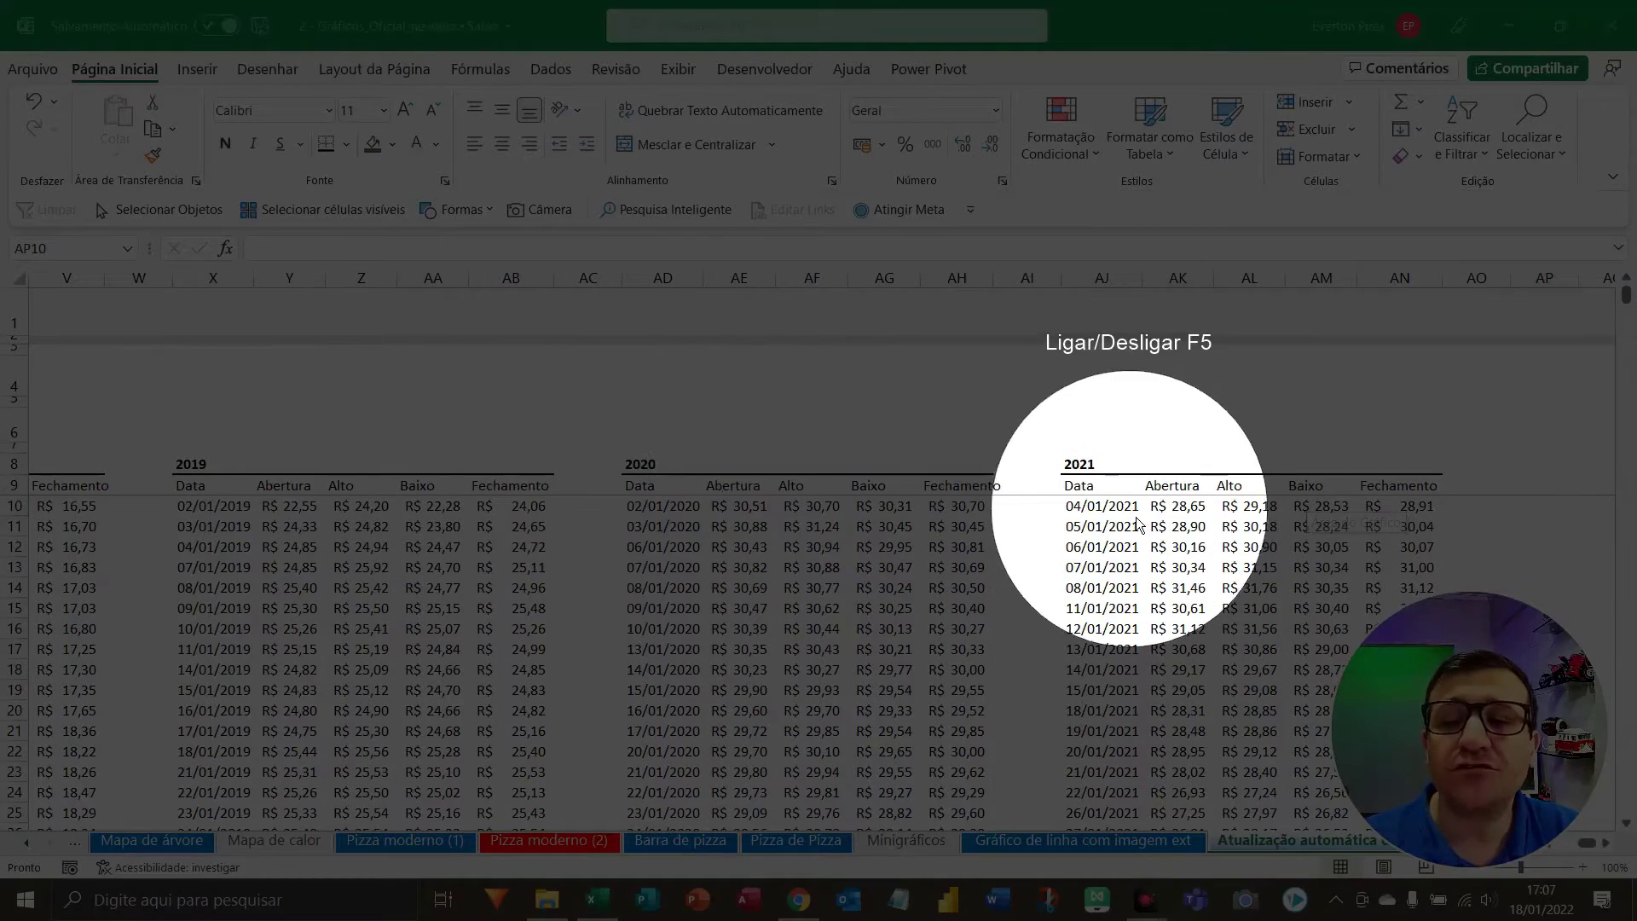
pyautogui.press('F5')
pyautogui.press('Home')
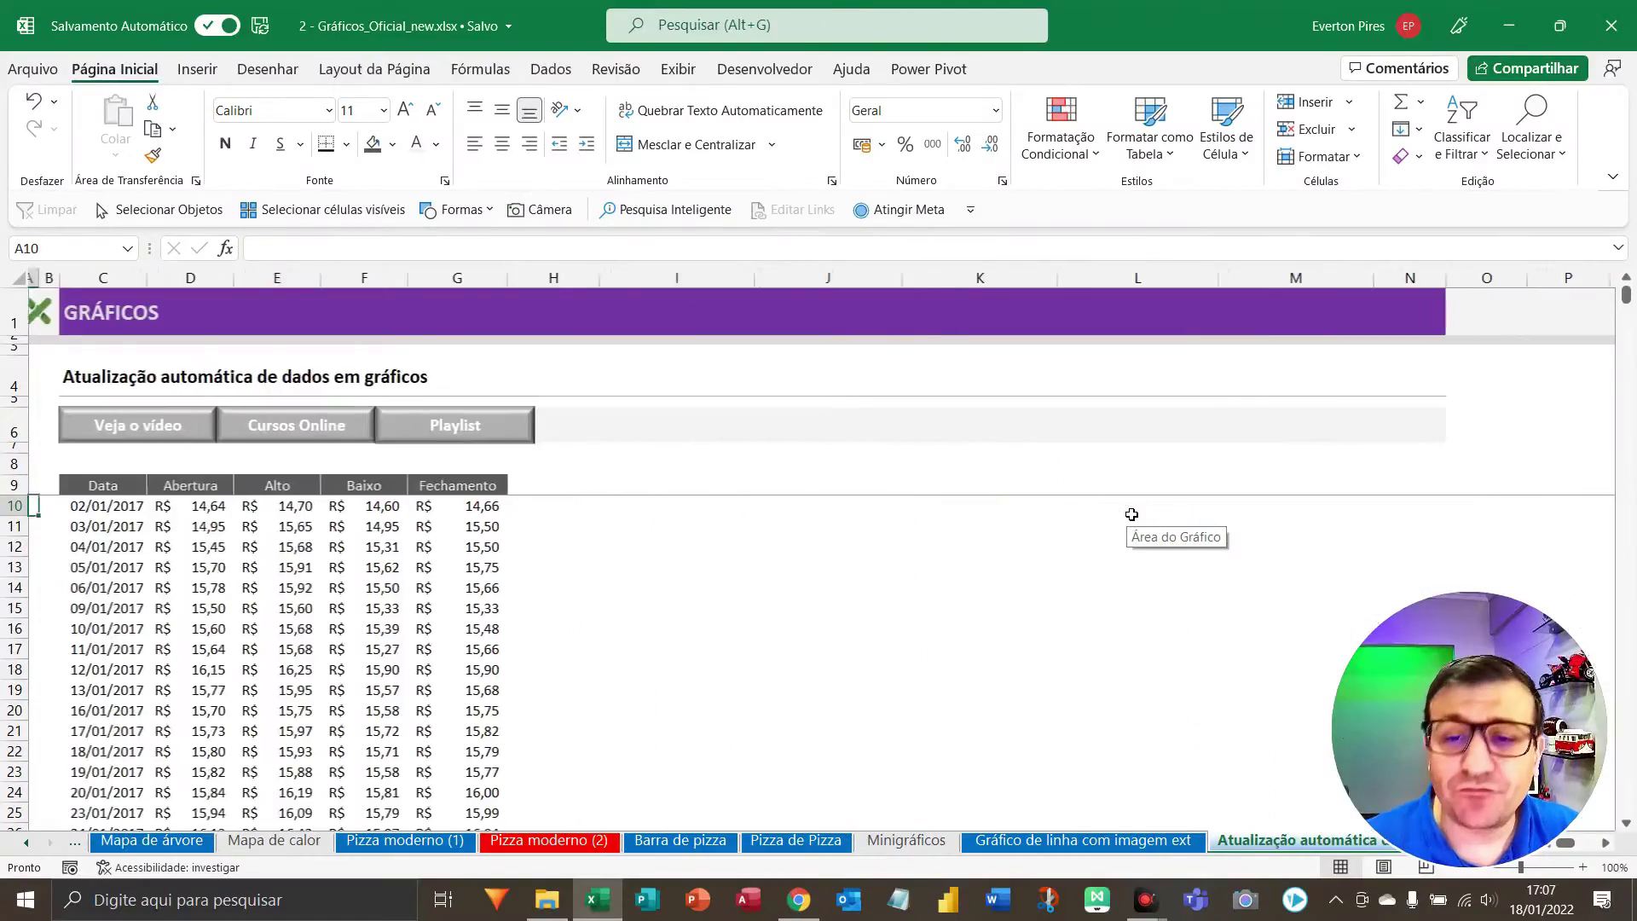
# Select all the 2018 price rows in the separate 2018 table and copy them.
pyautogui.click(972, 566)
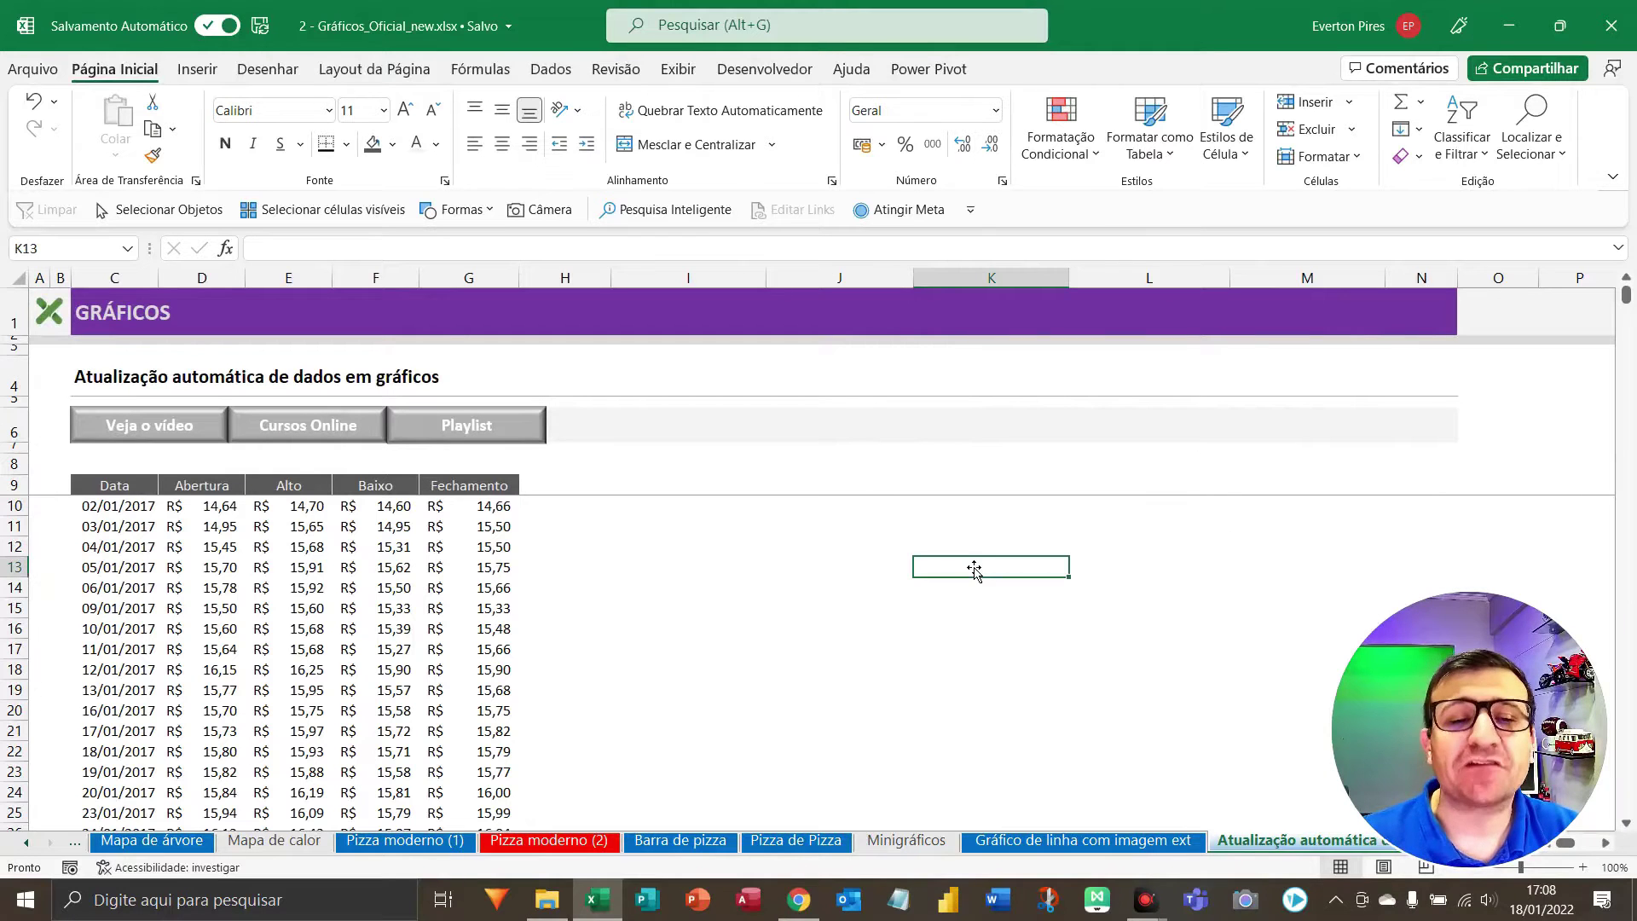
pyautogui.click(937, 595)
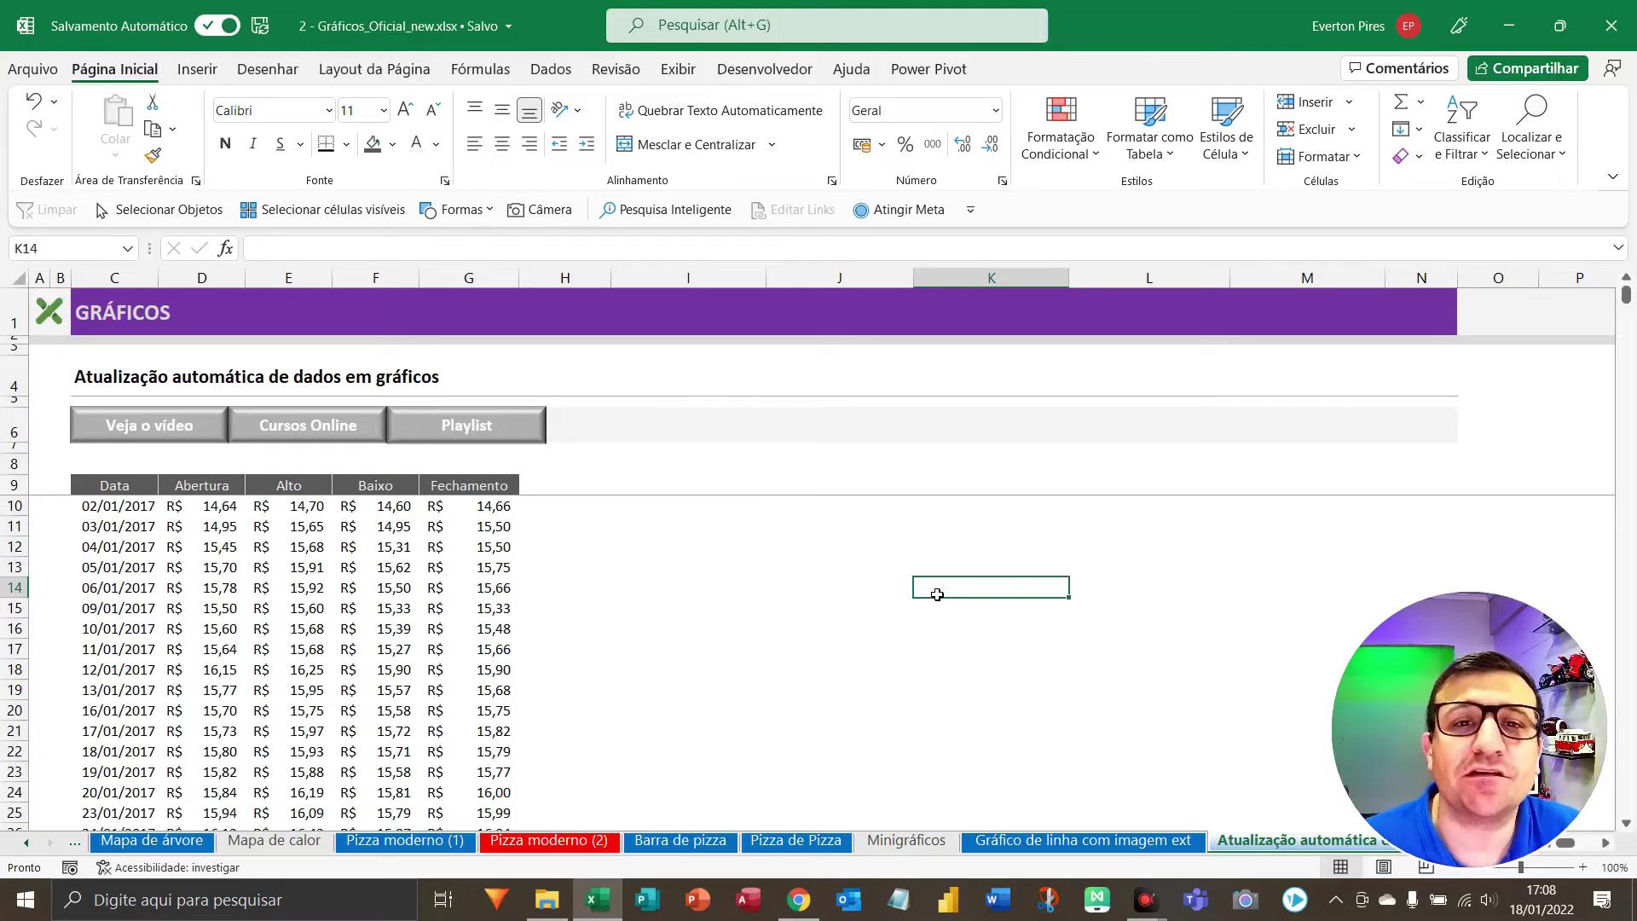
pyautogui.press('Right')
pyautogui.press('Right')
pyautogui.press('Right')
pyautogui.press('Right')
pyautogui.press('Right')
pyautogui.press('Right')
pyautogui.press('Right')
pyautogui.press('Right')
pyautogui.press('Right')
pyautogui.press('Right')
pyautogui.press('Right')
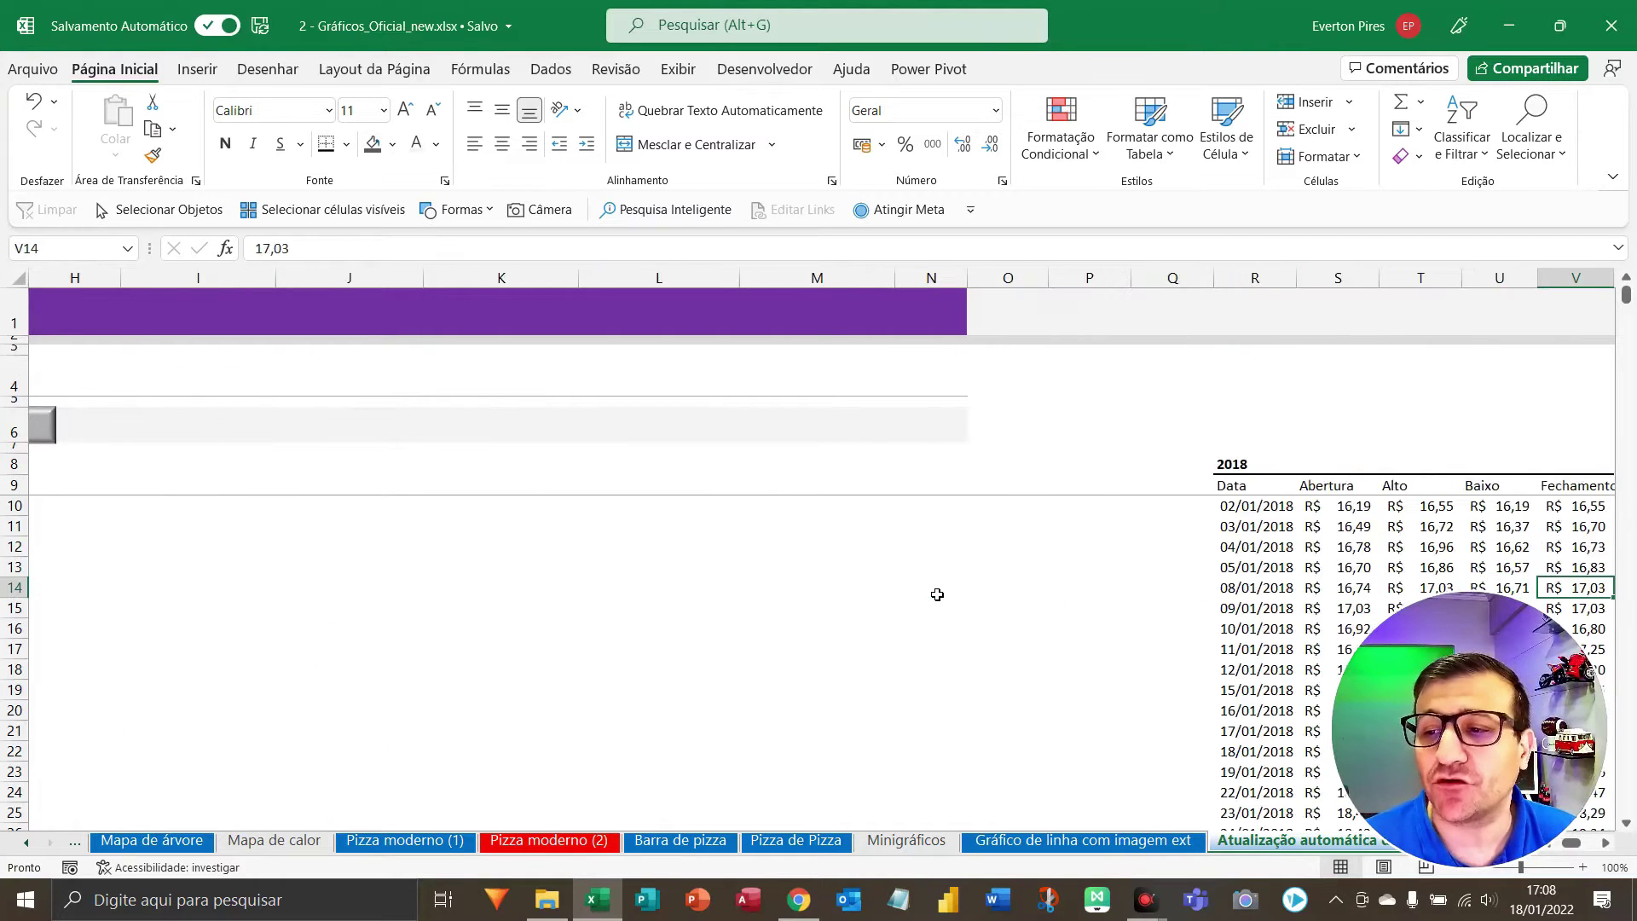
pyautogui.press('Right')
pyautogui.press('Right')
pyautogui.press('Left')
pyautogui.press('Up')
pyautogui.press('Left')
pyautogui.press('Left')
pyautogui.press('Left')
pyautogui.press('Up')
pyautogui.press('Left')
pyautogui.press('Left')
pyautogui.press('Up')
pyautogui.press('Up')
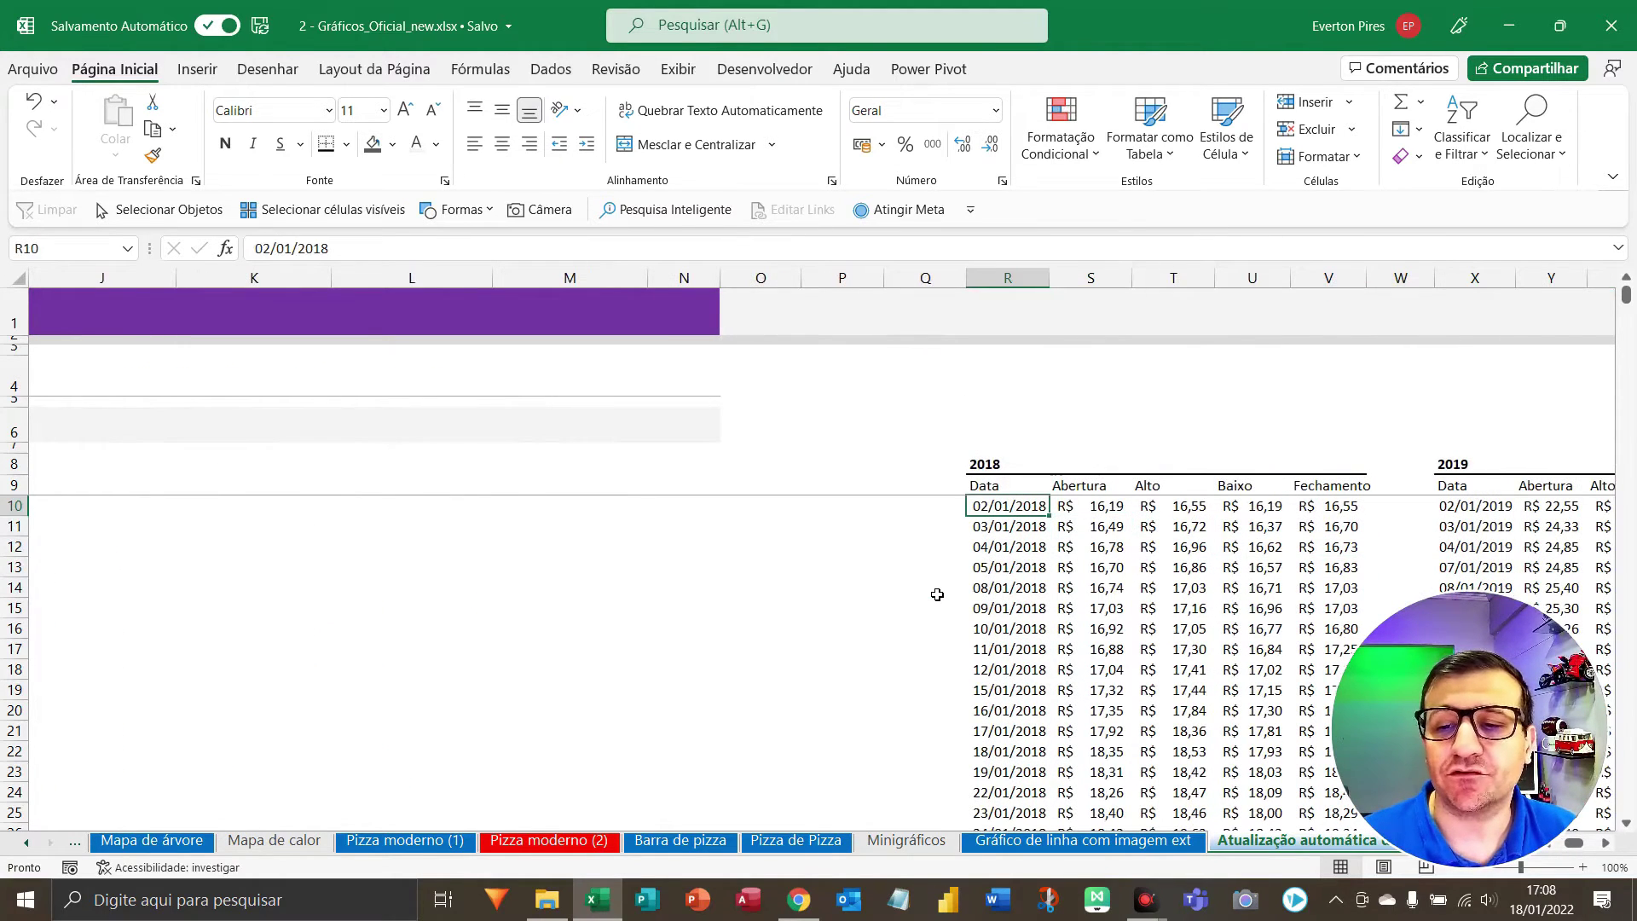
pyautogui.hotkey('shift', 'Right')
pyautogui.hotkey('shift', 'Right')
pyautogui.hotkey('shift', 'Right')
pyautogui.hotkey('shift', 'Right')
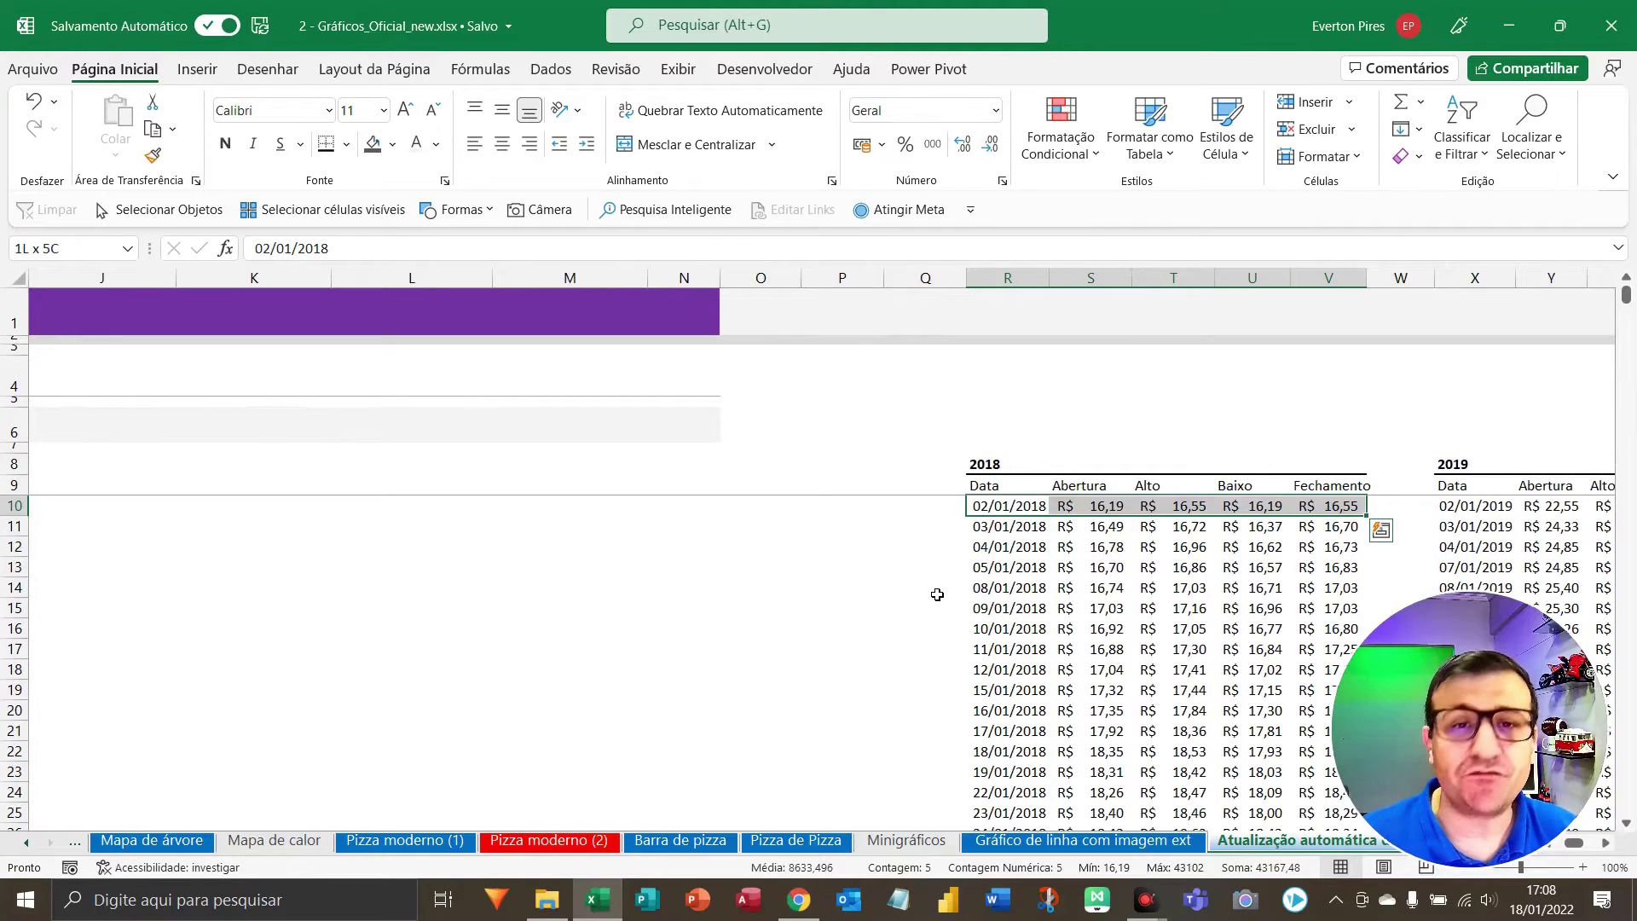
pyautogui.hotkey('ctrl', 'shift', 'Down')
pyautogui.hotkey('alt', 'F1')
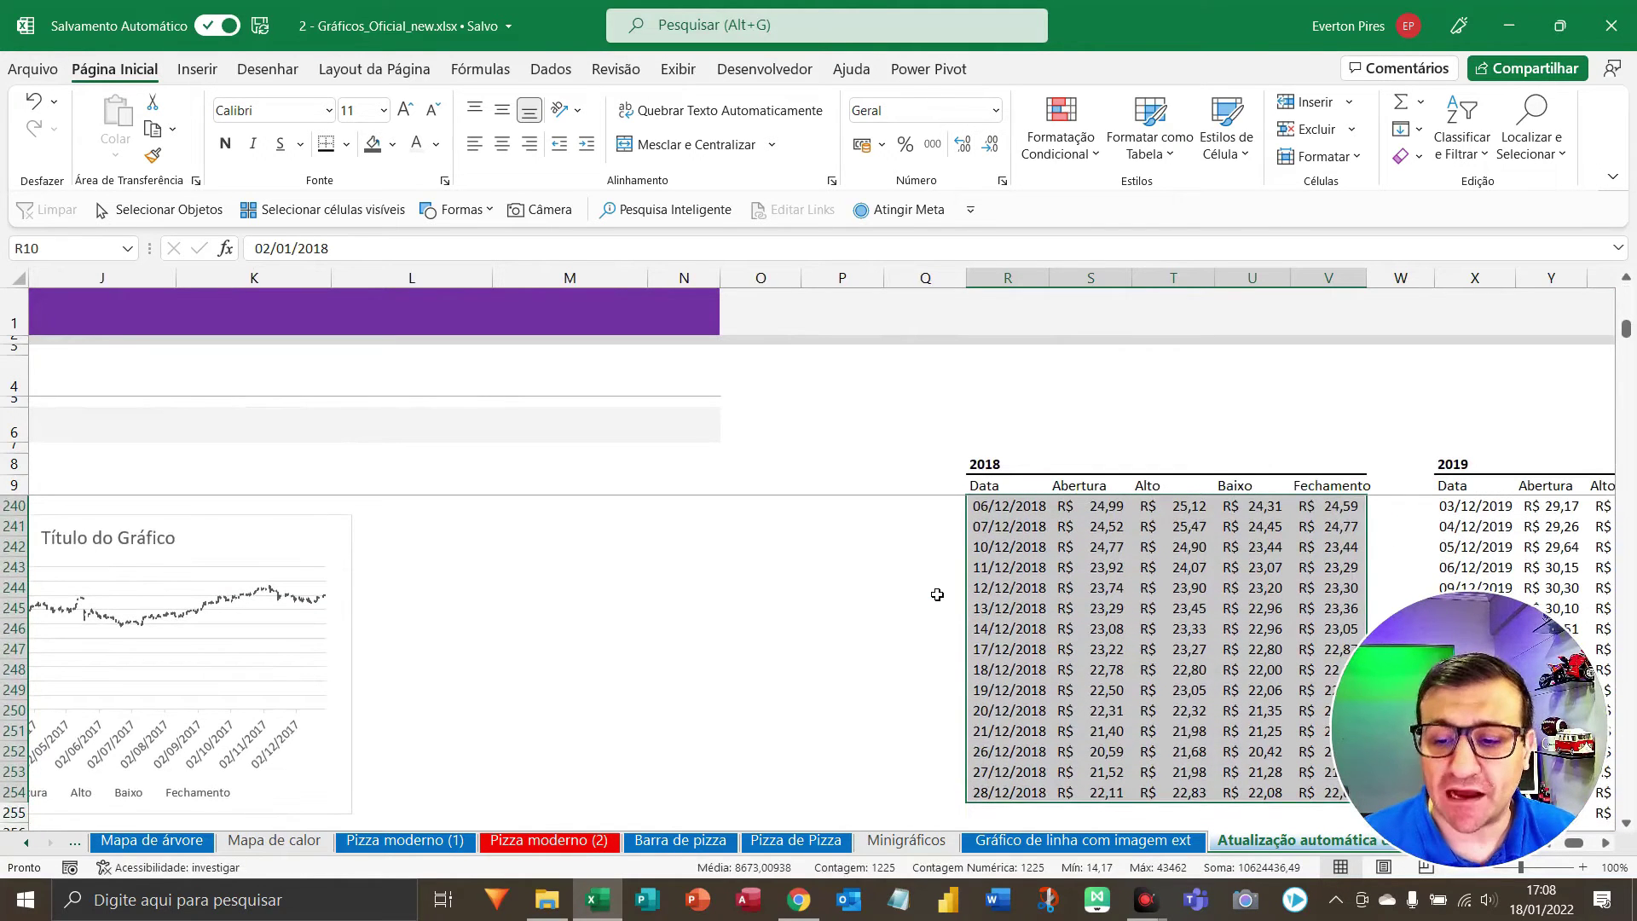
pyautogui.hotkey('ctrl', 'c')
# Paste the 2018 rows as values below the last 2017 row, starting at row 256.
pyautogui.hotkey('ctrl', 'Home')
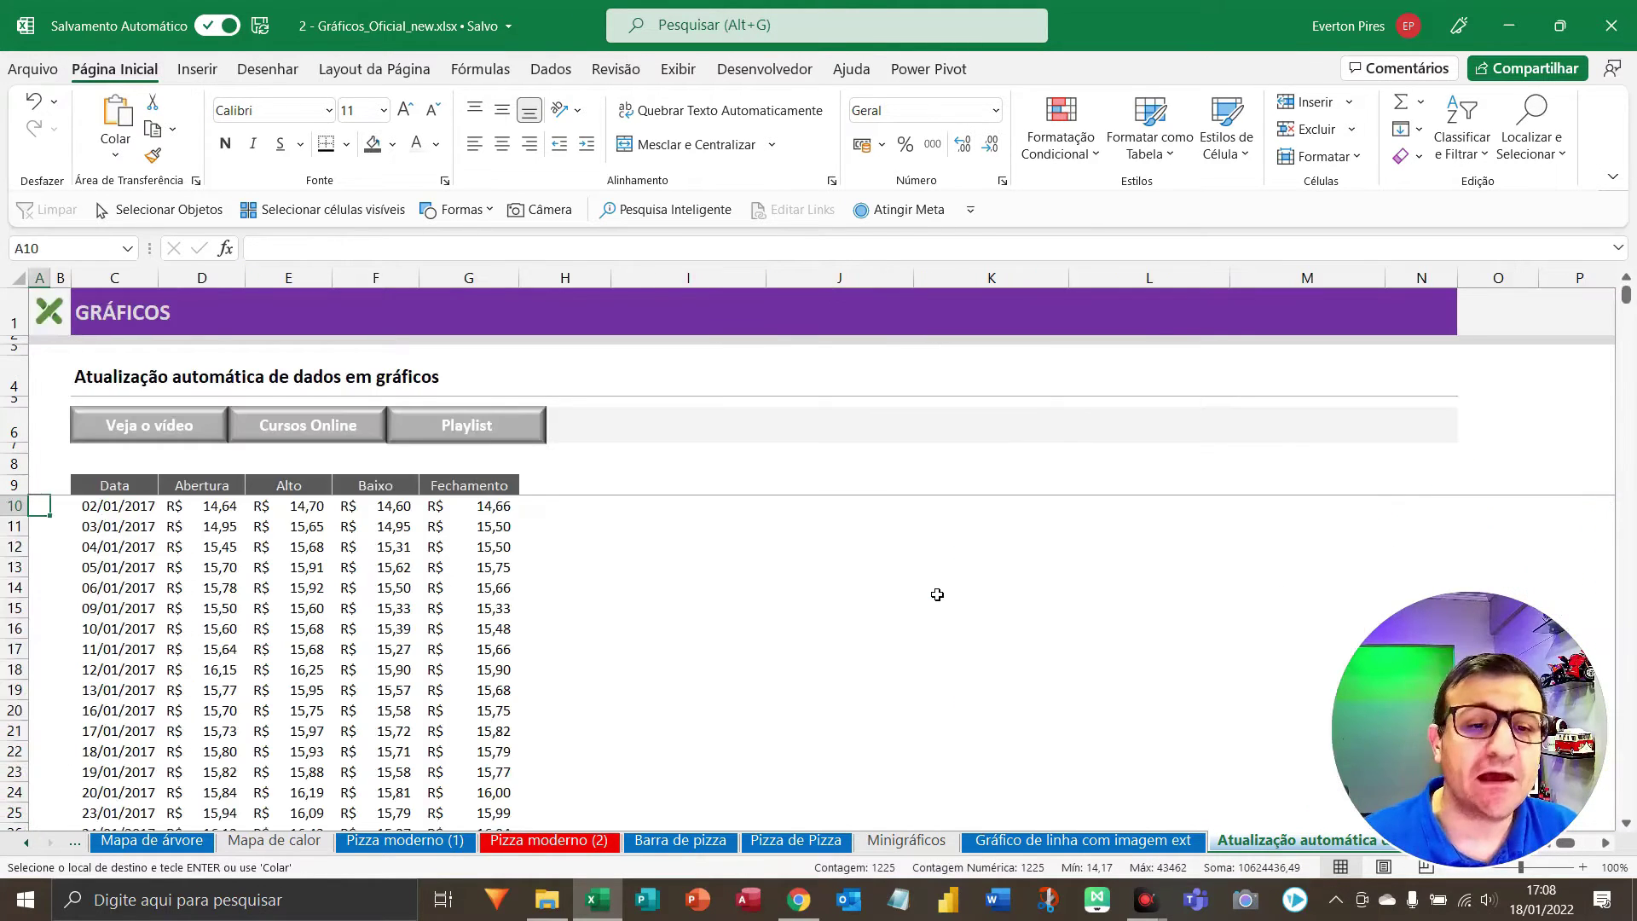
pyautogui.press('Down')
pyautogui.press('Right')
pyautogui.press('Right')
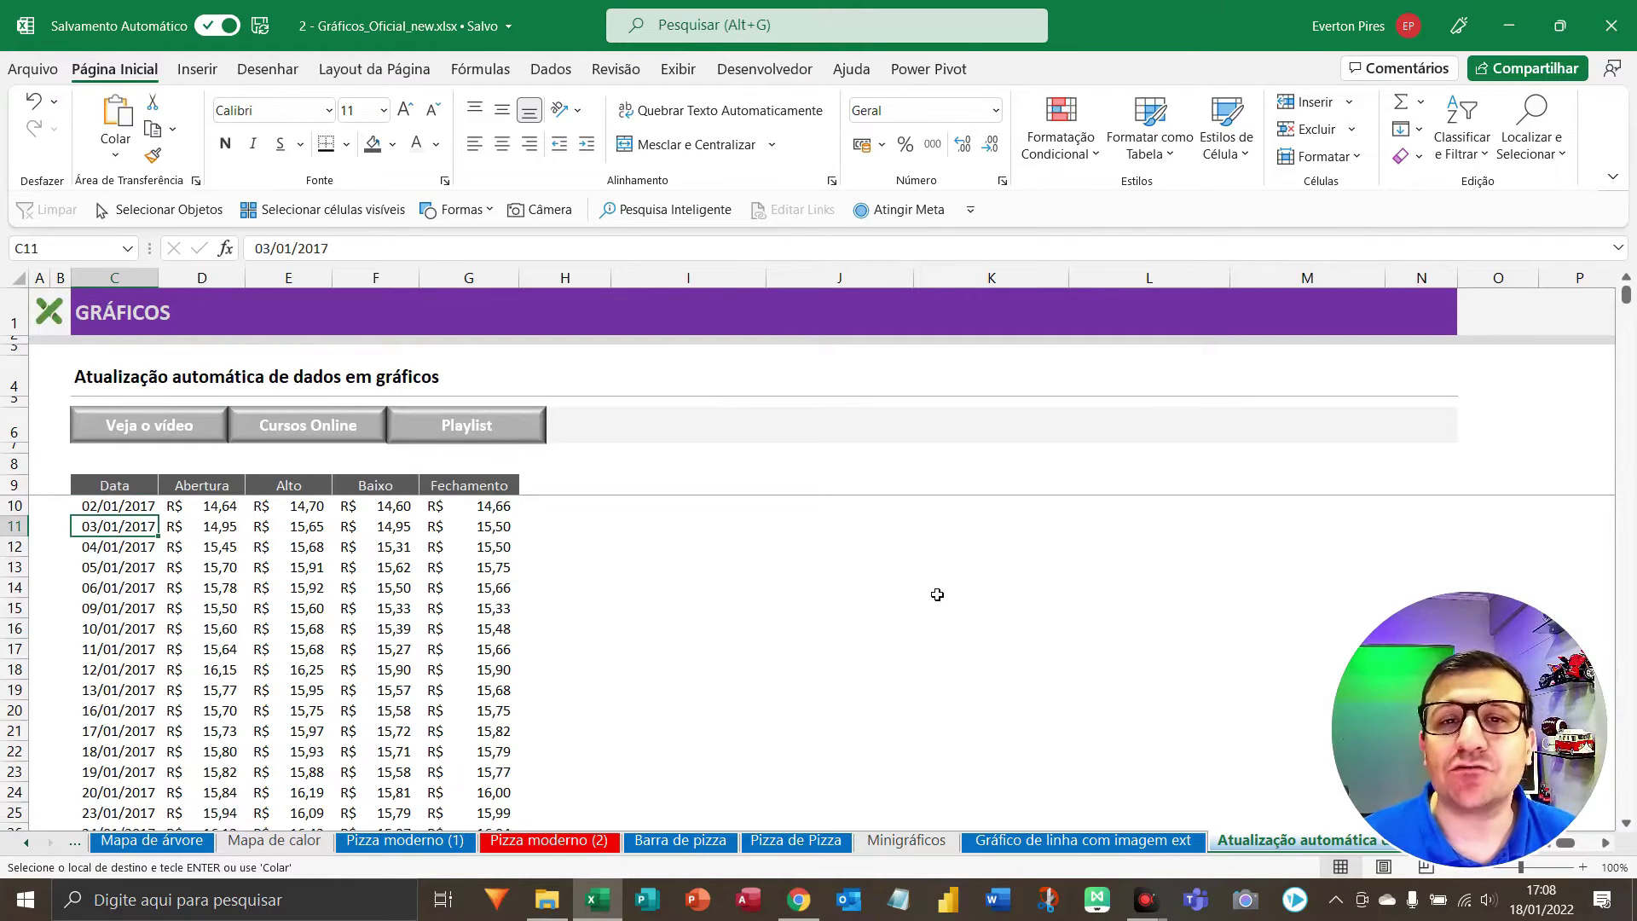
pyautogui.hotkey('ctrl', 'Down')
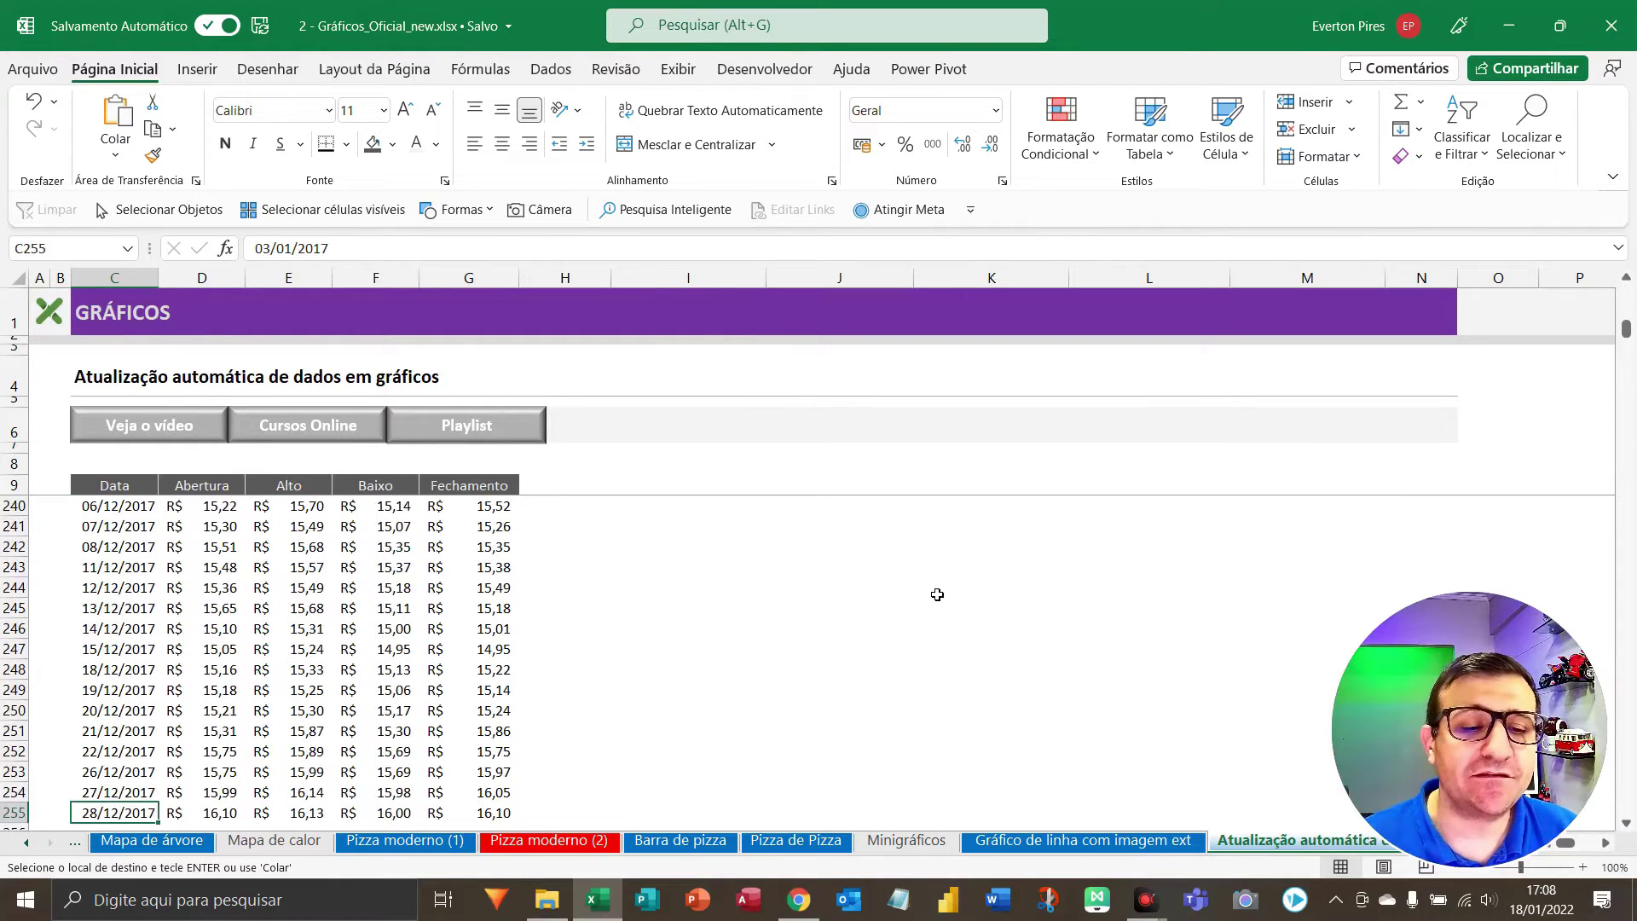
pyautogui.press('Down')
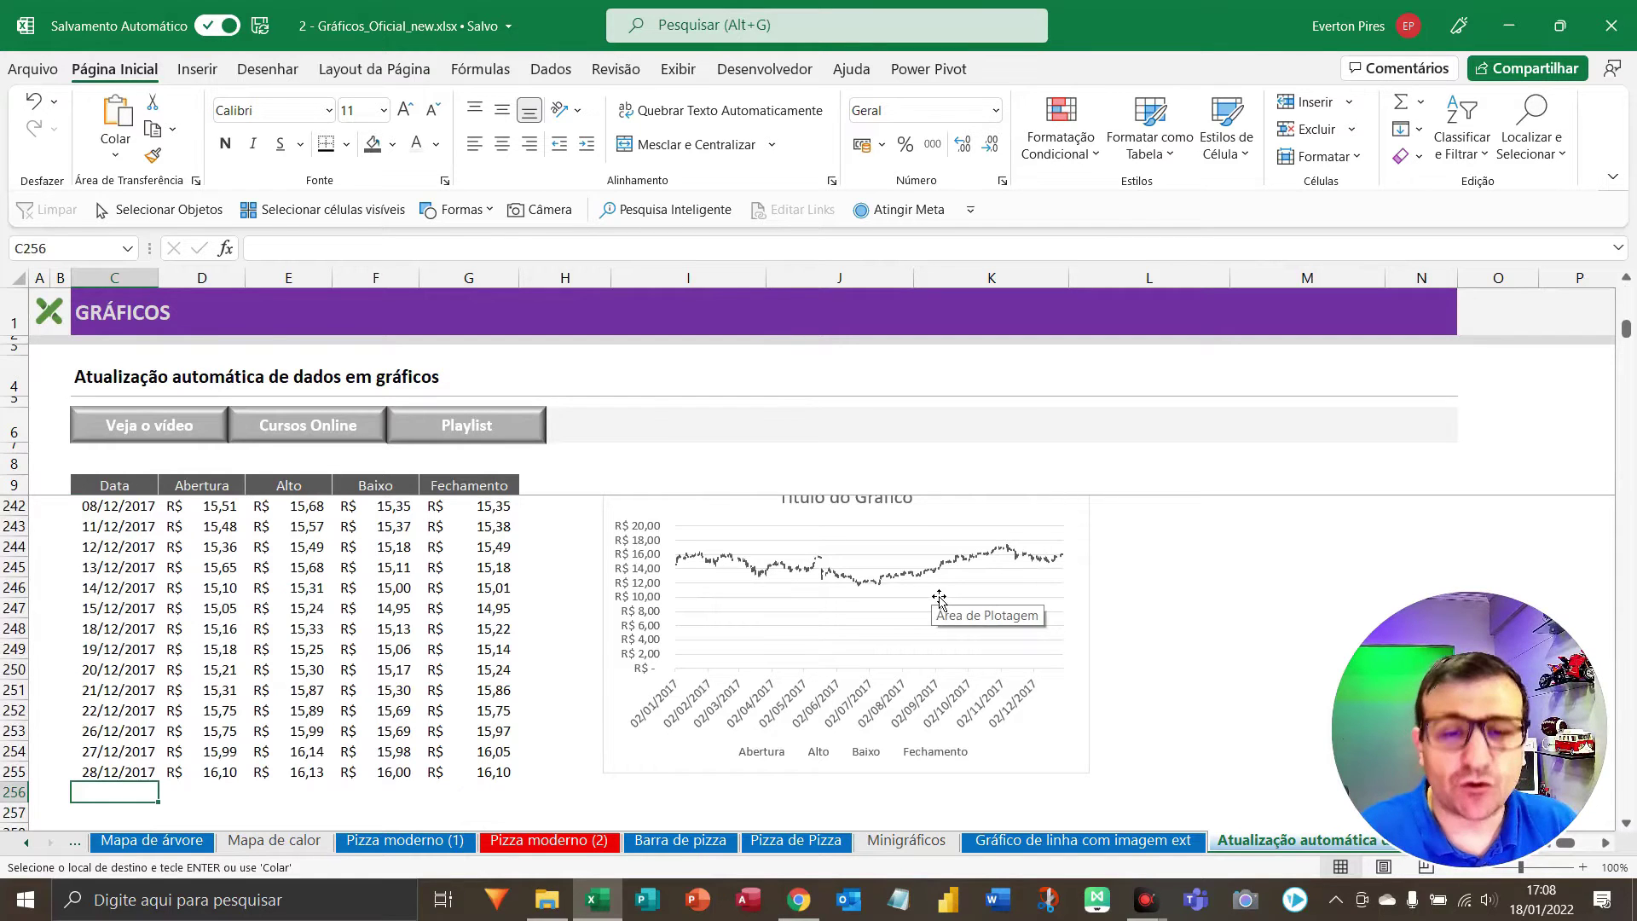
pyautogui.hotkey('ctrl', 'alt', 'v')
pyautogui.press('Down')
pyautogui.press('Down')
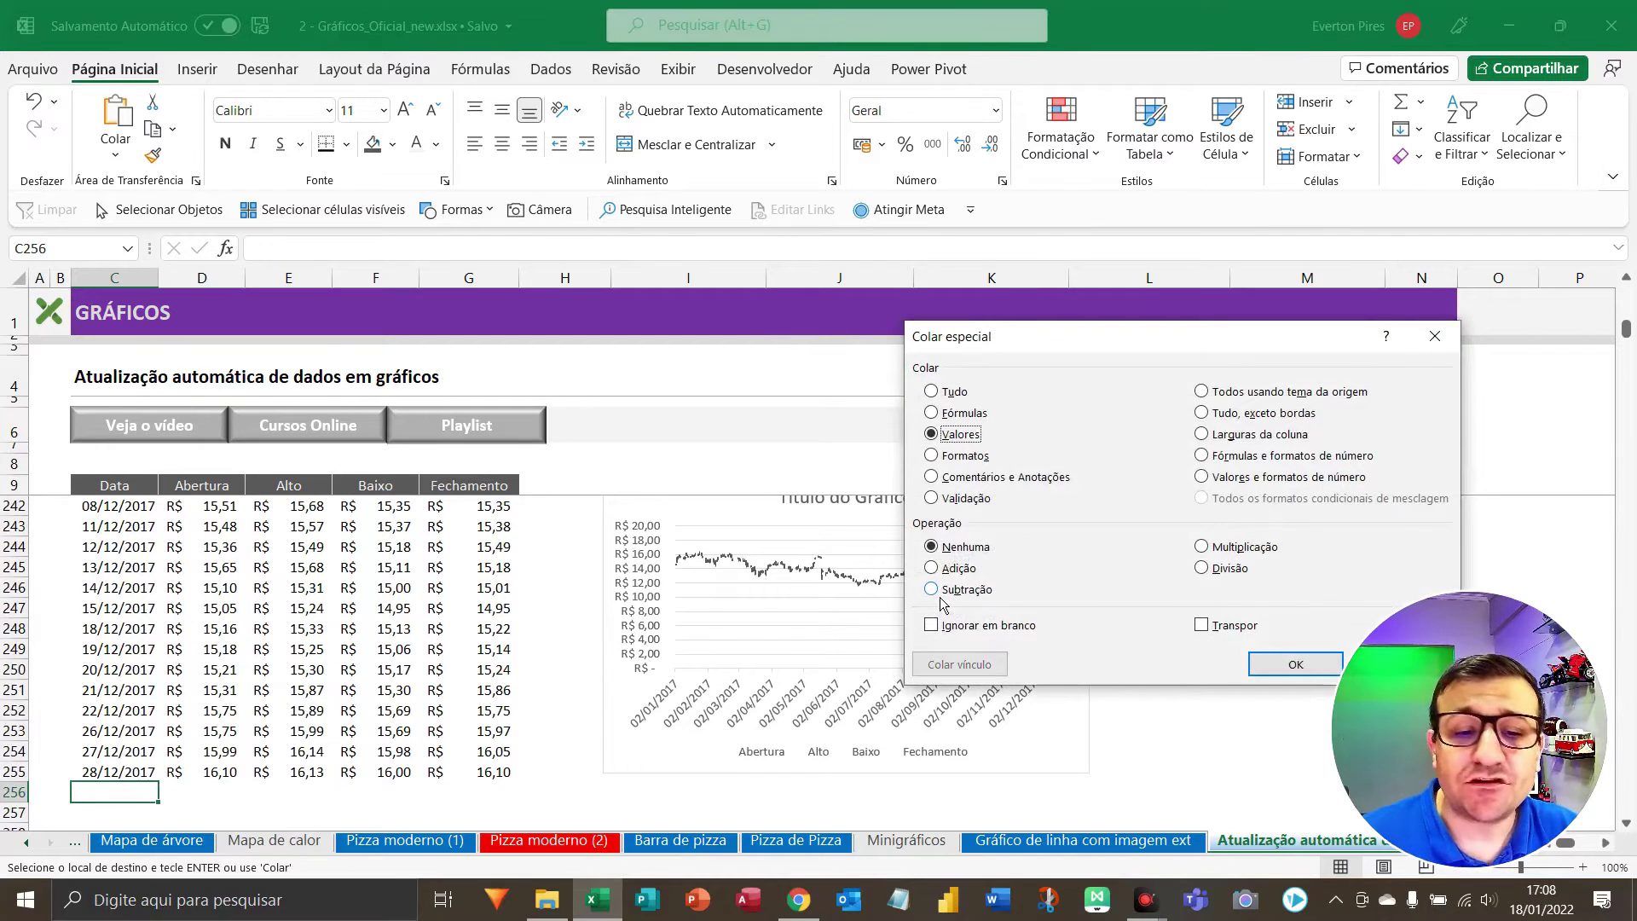
pyautogui.press('Return')
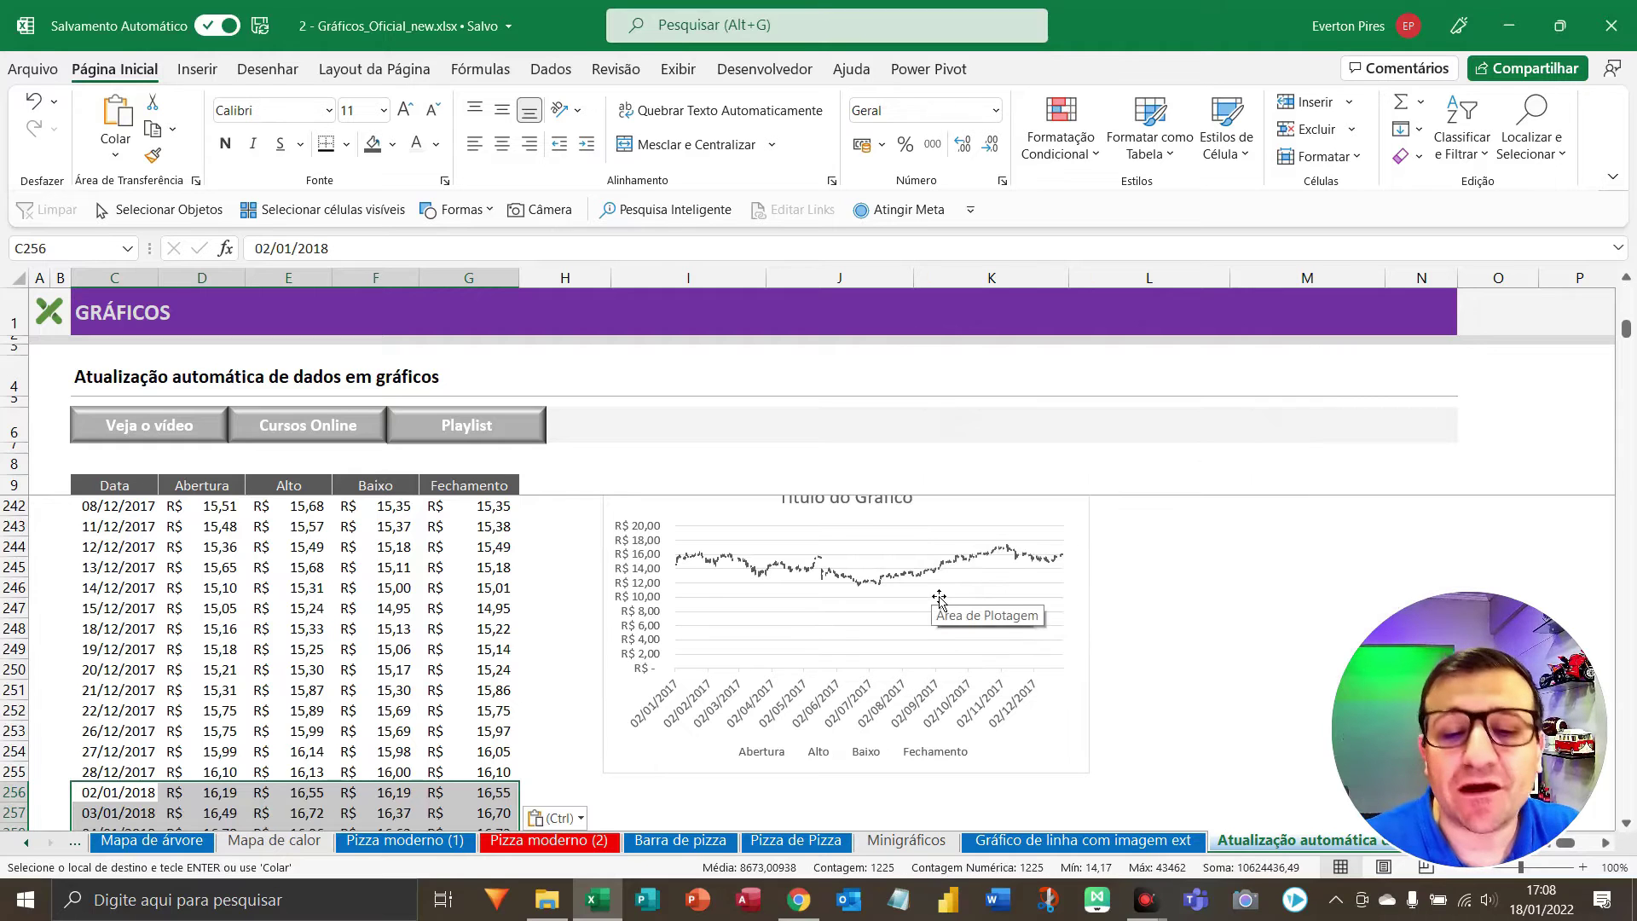
pyautogui.scroll(-2, 363, 581)
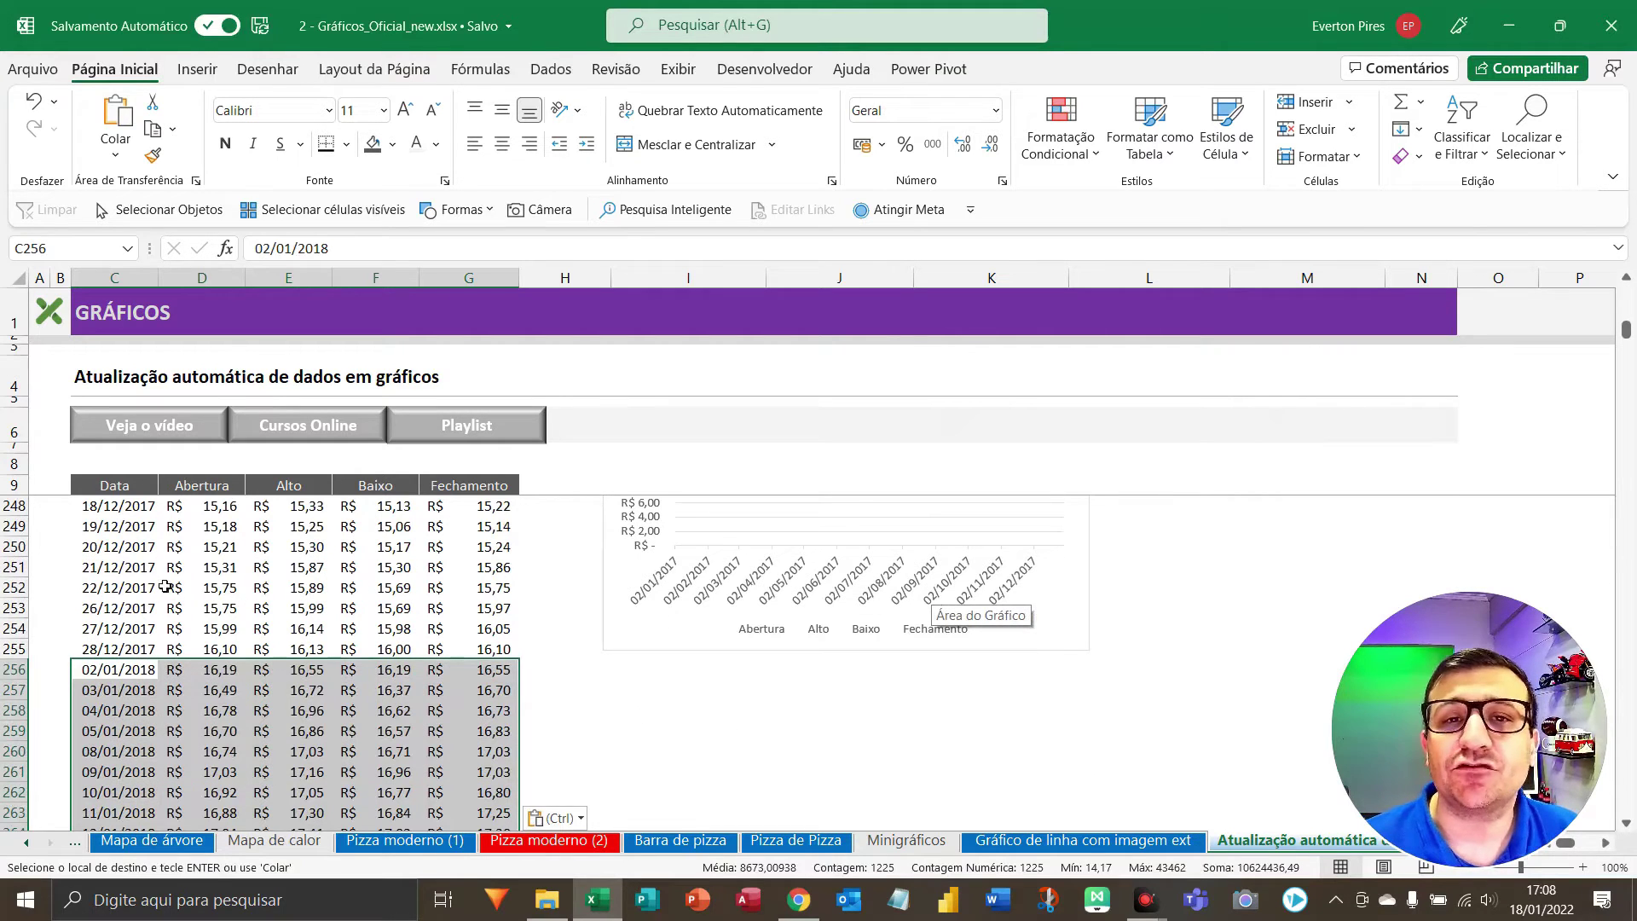
pyautogui.press('F5')
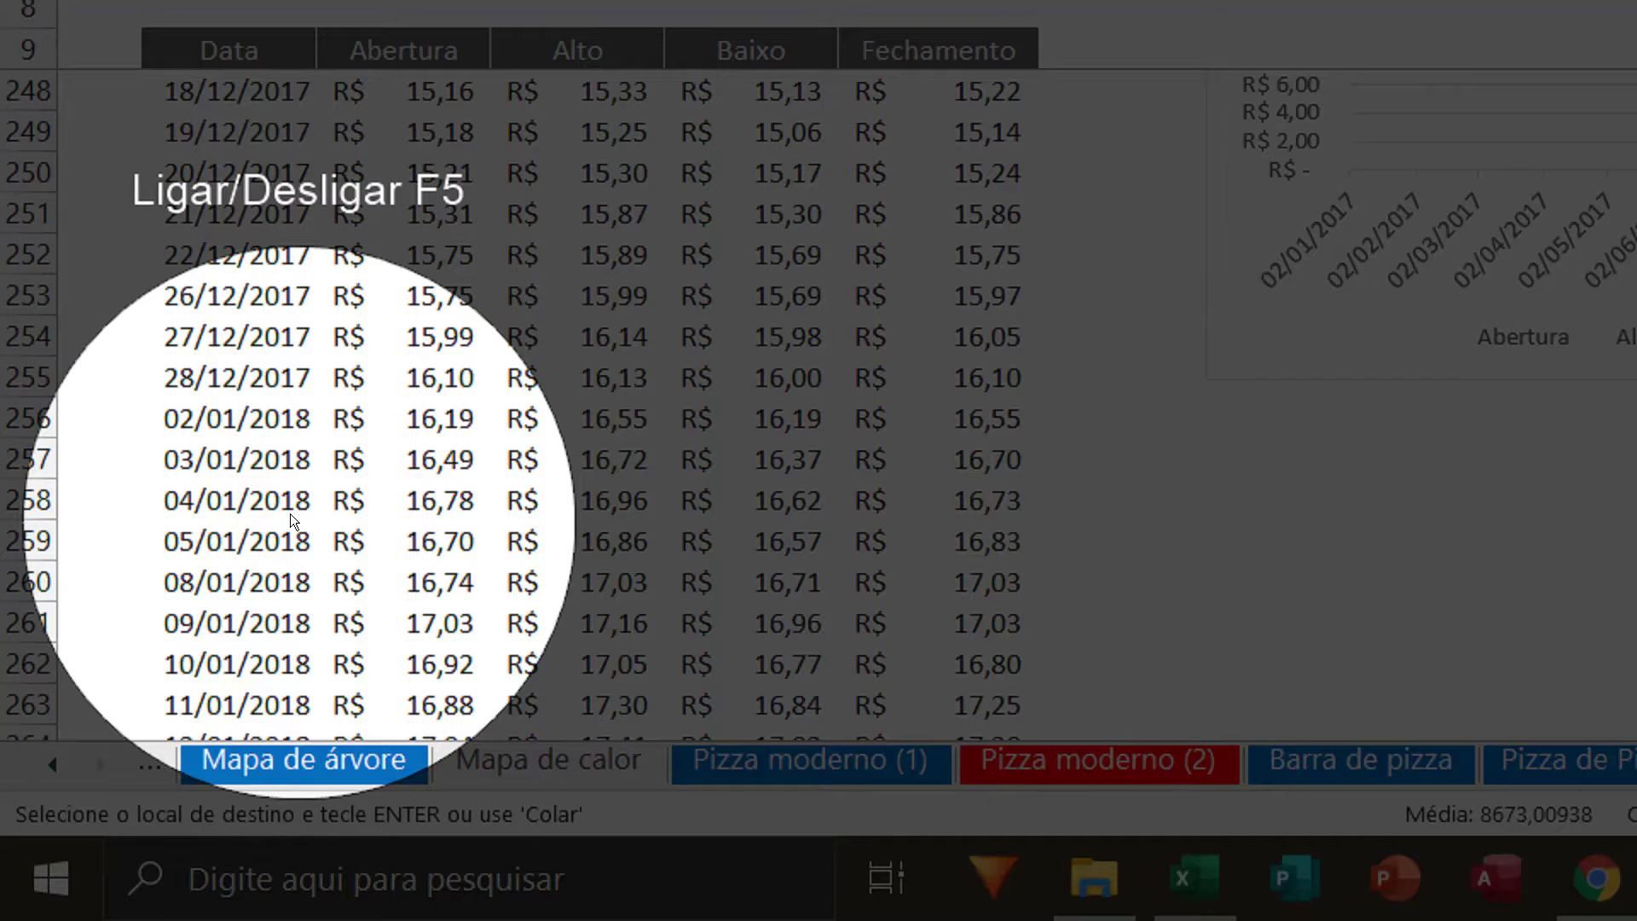
pyautogui.press('F5')
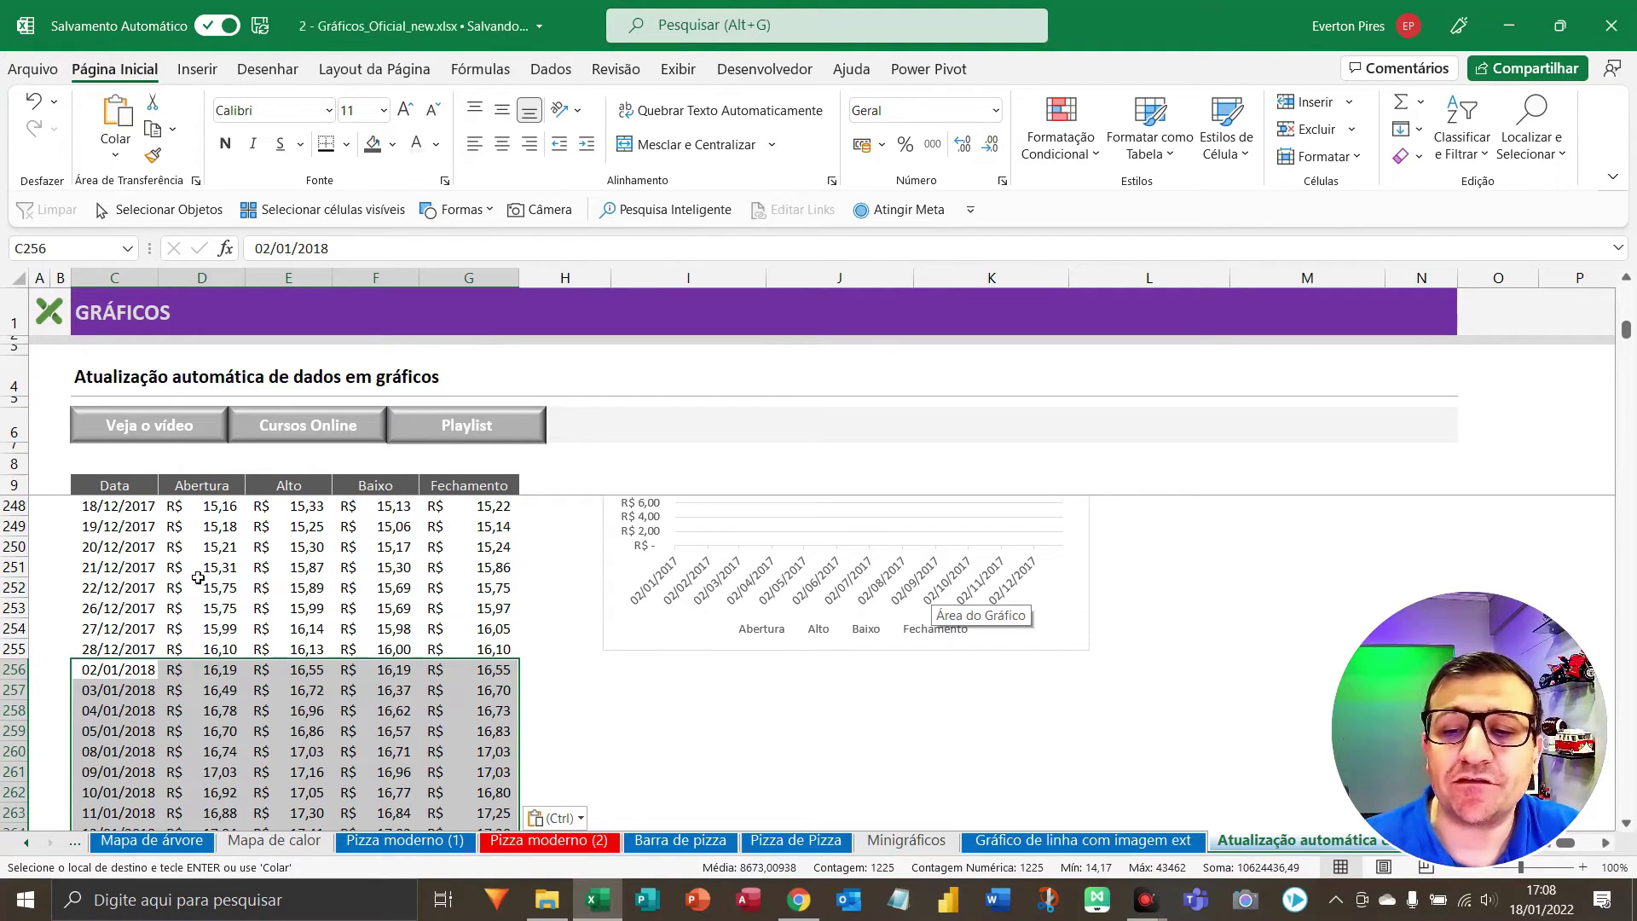
pyautogui.scroll(8, 1056, 662)
pyautogui.scroll(20, 1056, 662)
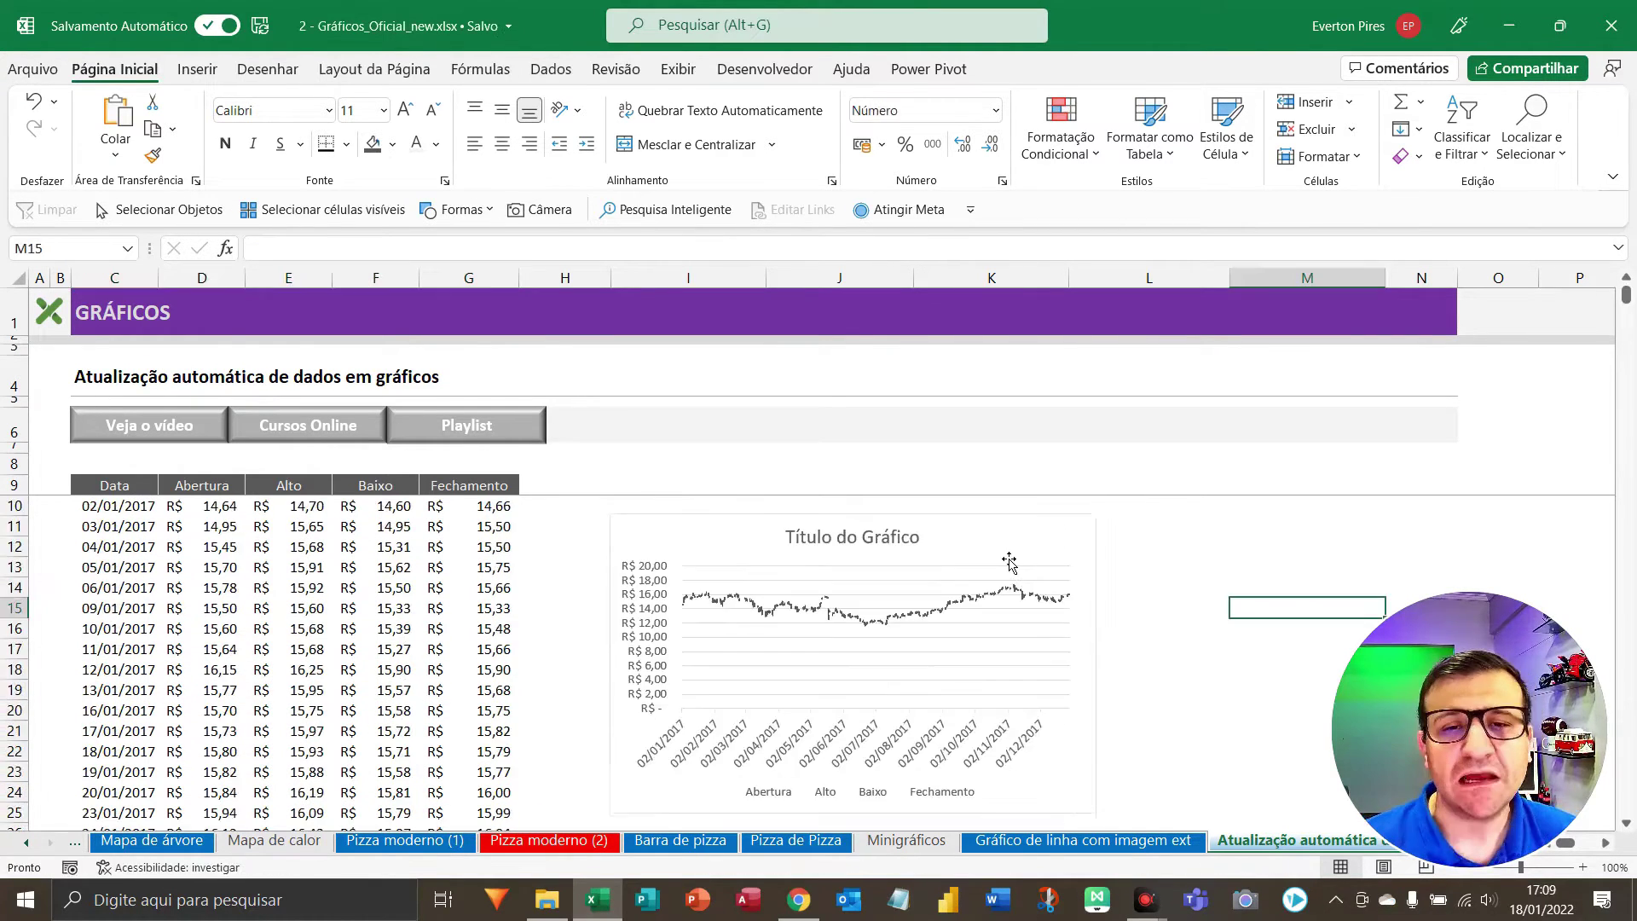
# Check the stock chart's source range ending at the last 2017 row and try stretching it toward row 262.
pyautogui.click(1015, 547)
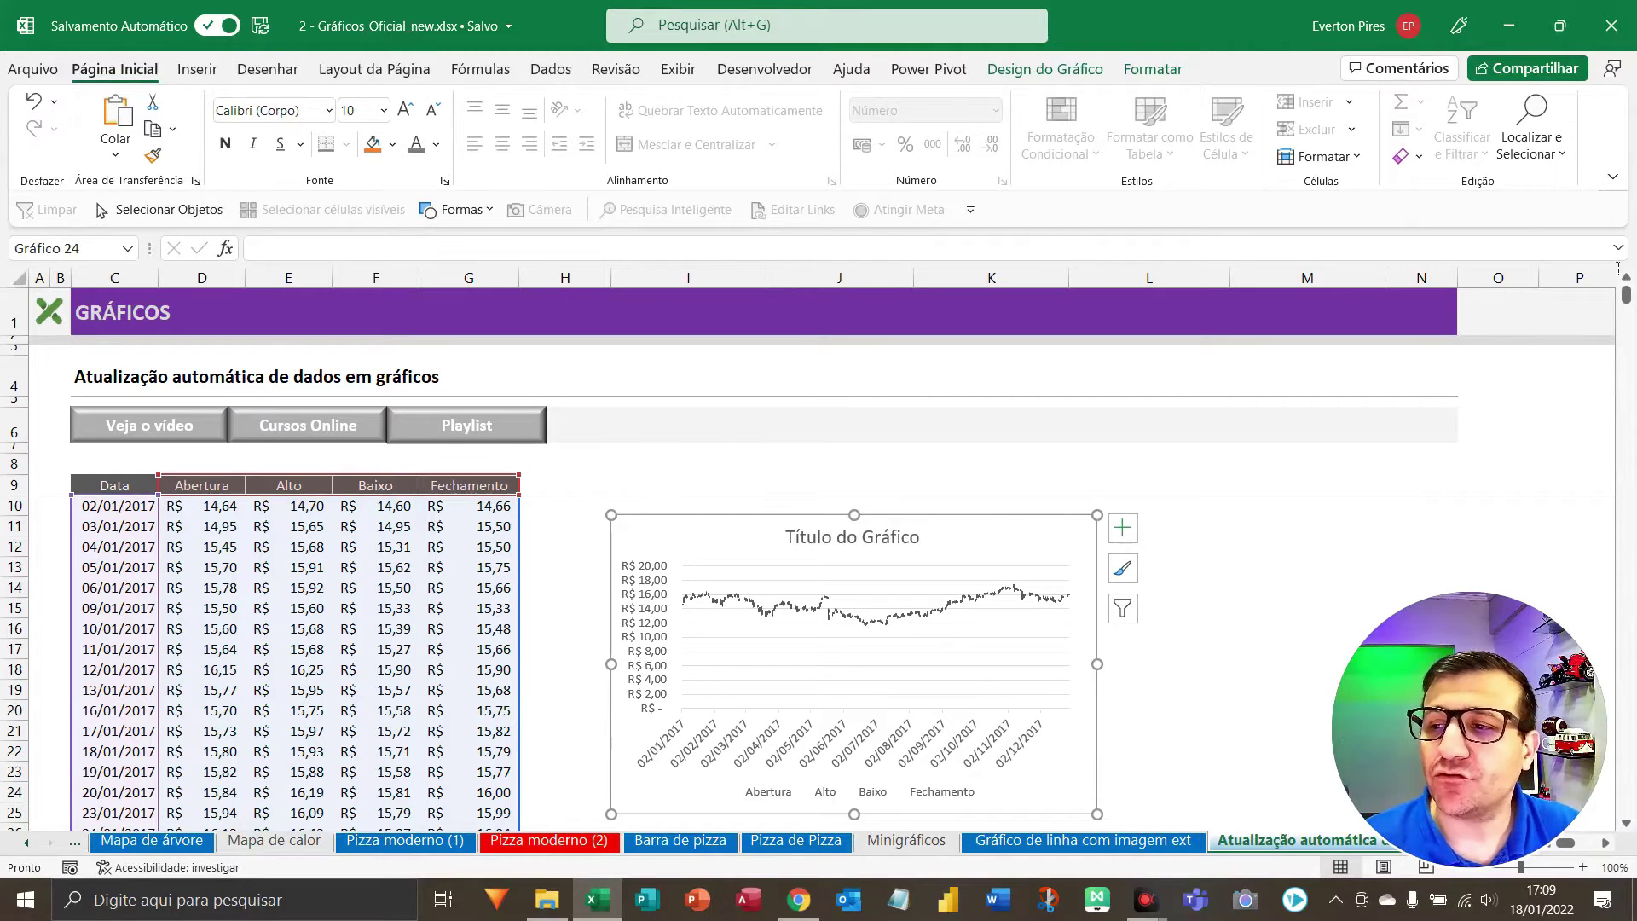
pyautogui.moveTo(1633, 312)
pyautogui.mouseDown()
pyautogui.moveTo(1633, 346)
pyautogui.moveTo(1633, 324)
pyautogui.mouseUp()
pyautogui.scroll(-20, 636, 669)
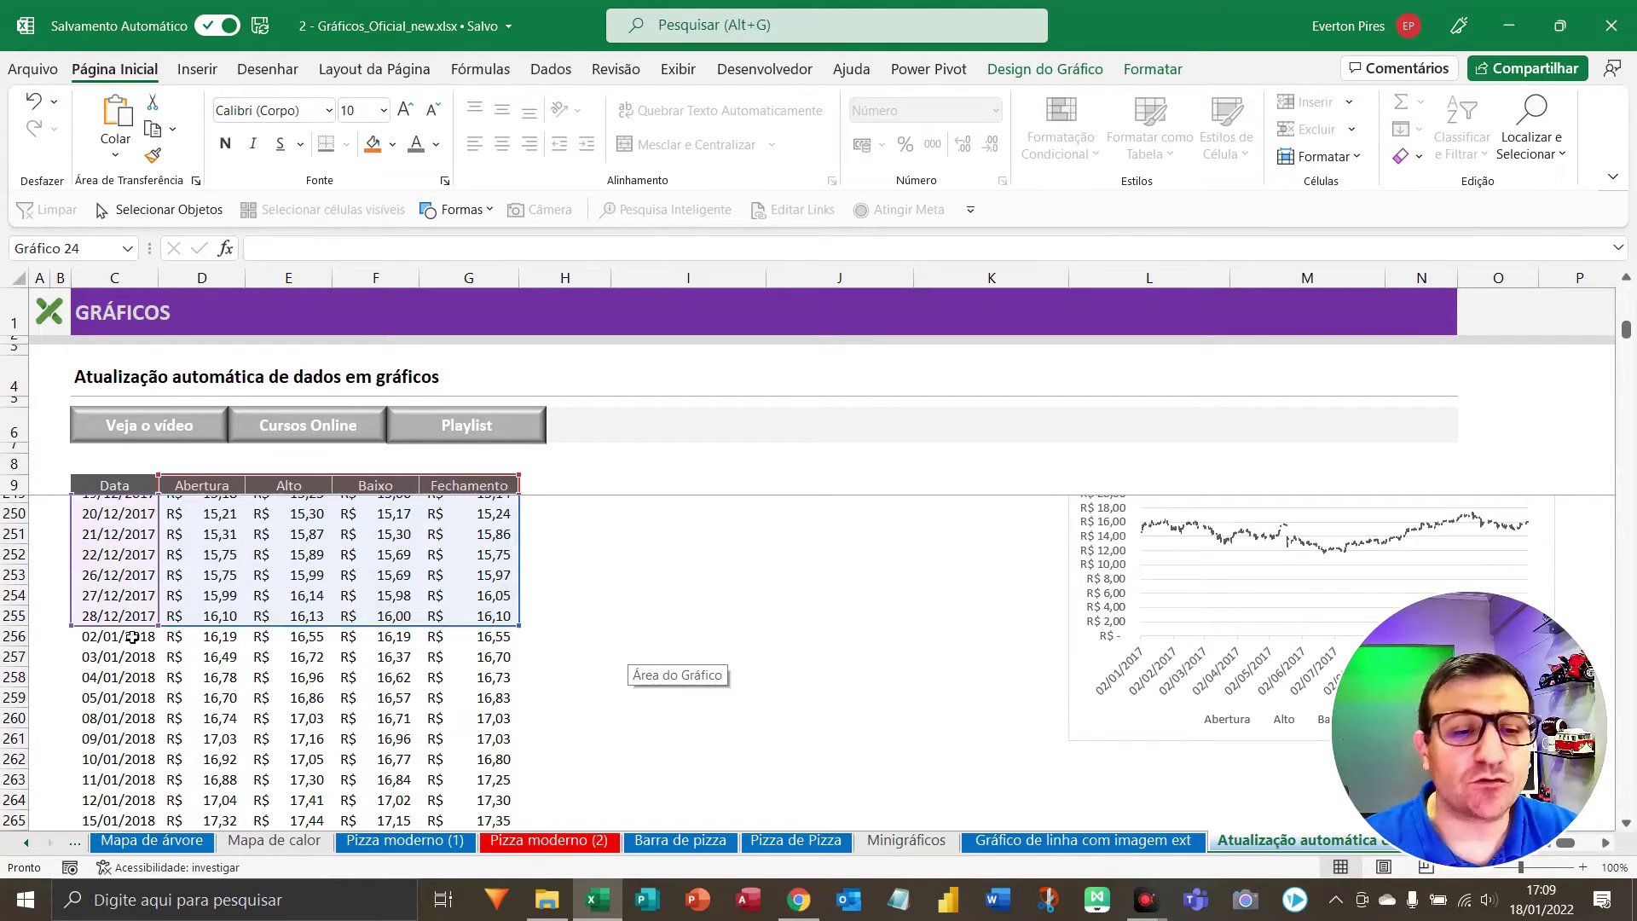
pyautogui.press('F5')
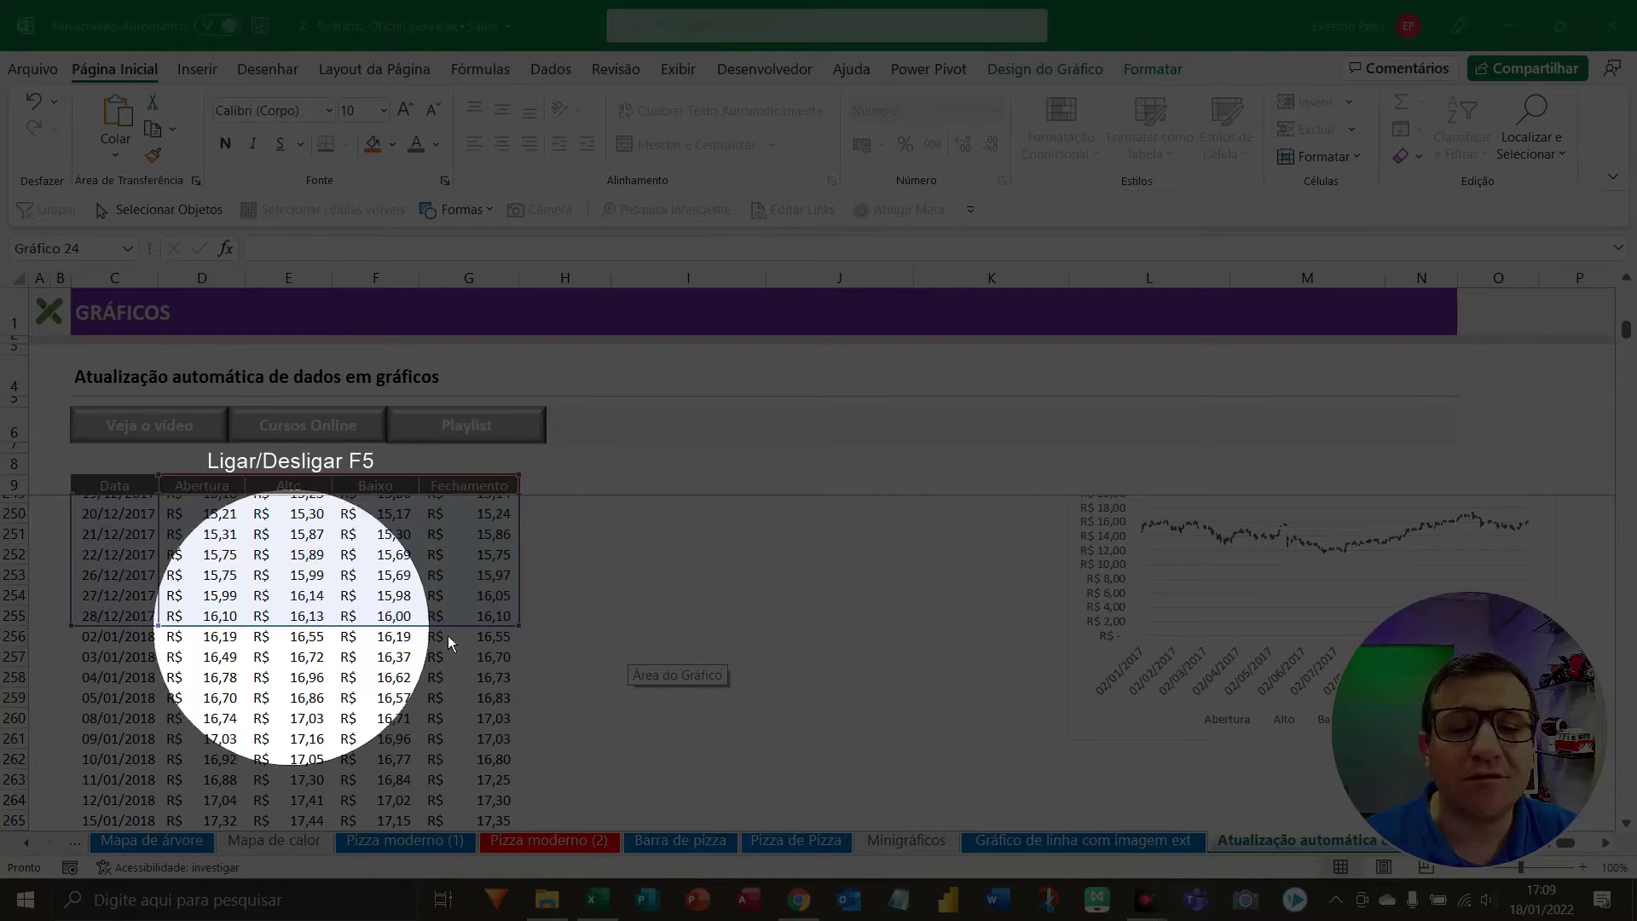
pyautogui.press('F5')
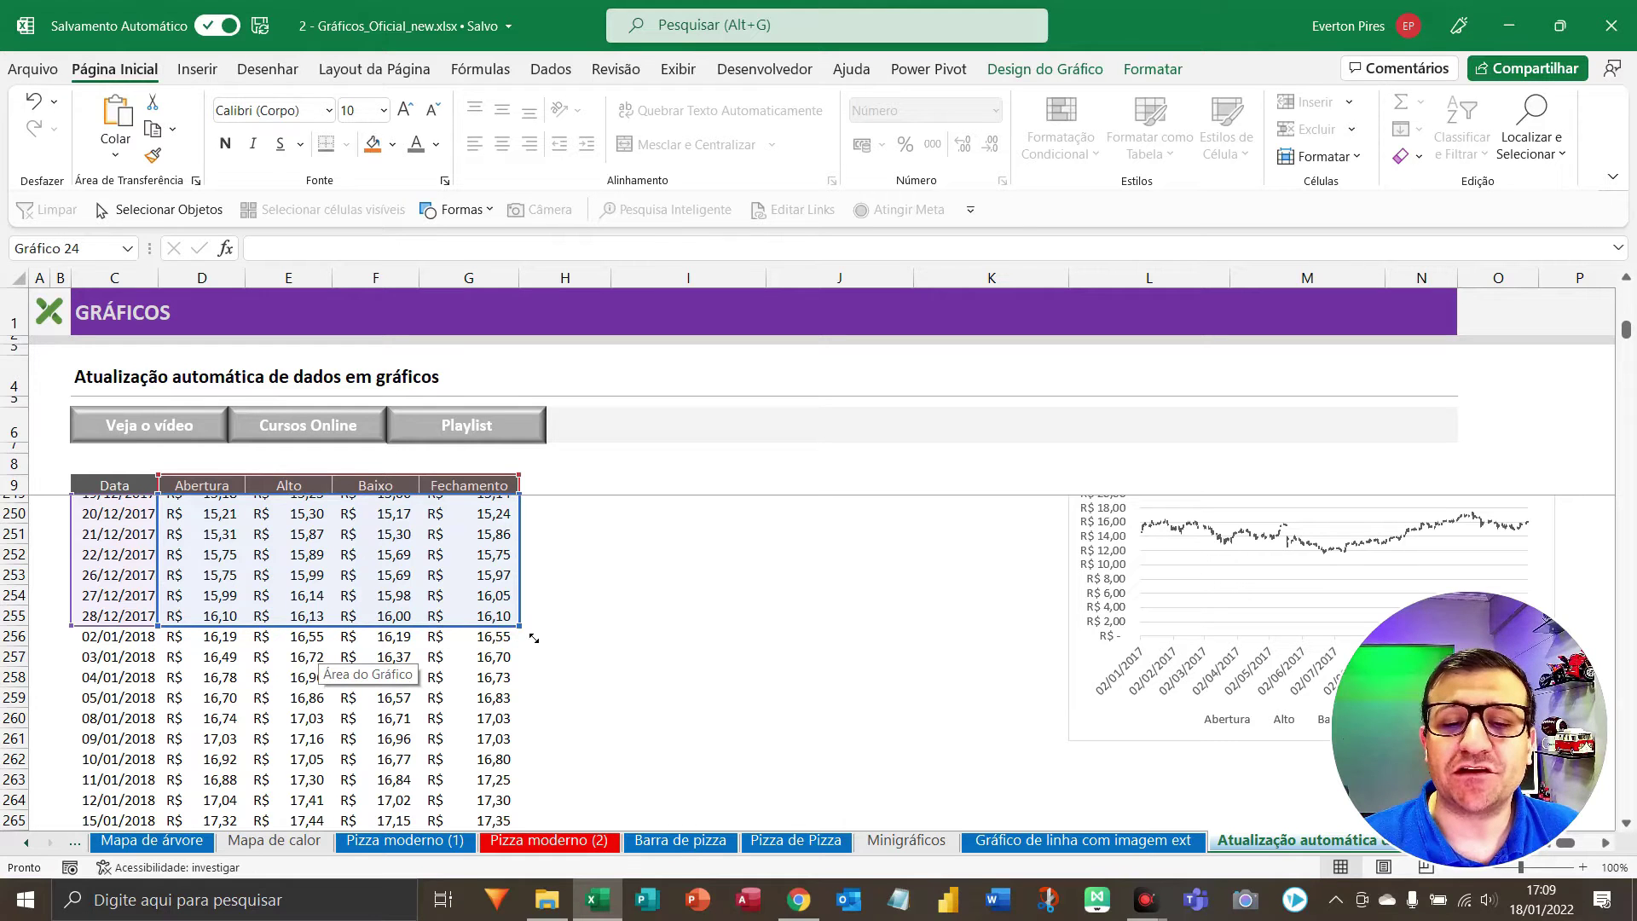
pyautogui.moveTo(533, 636)
pyautogui.mouseDown()
pyautogui.moveTo(513, 782)
pyautogui.moveTo(538, 629)
pyautogui.mouseUp()
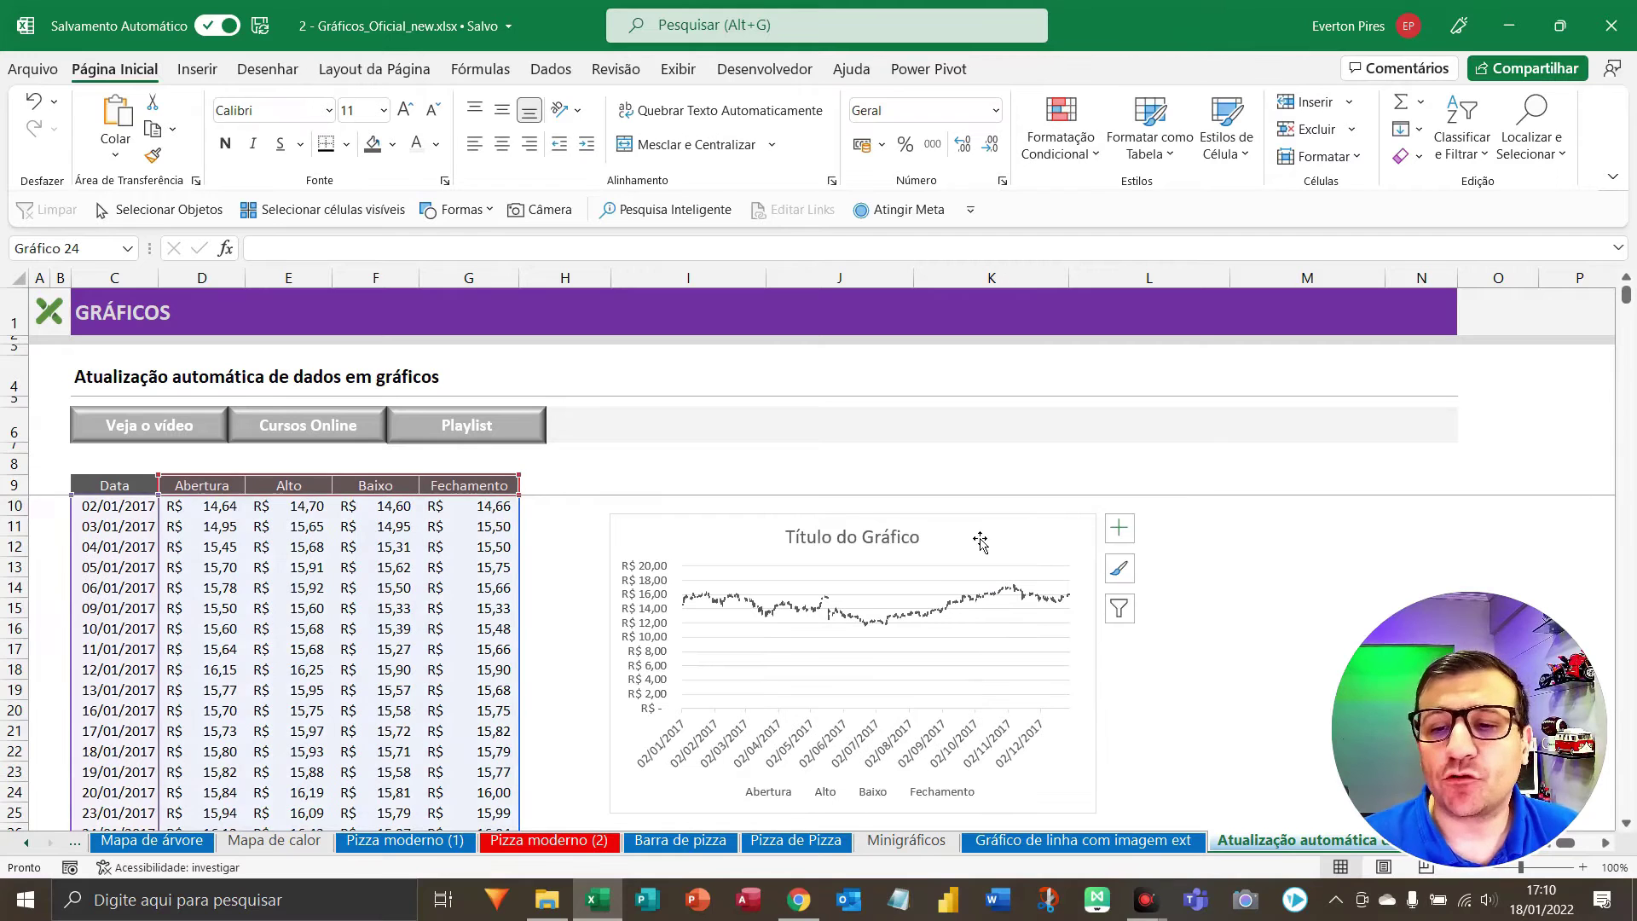
pyautogui.click(981, 542)
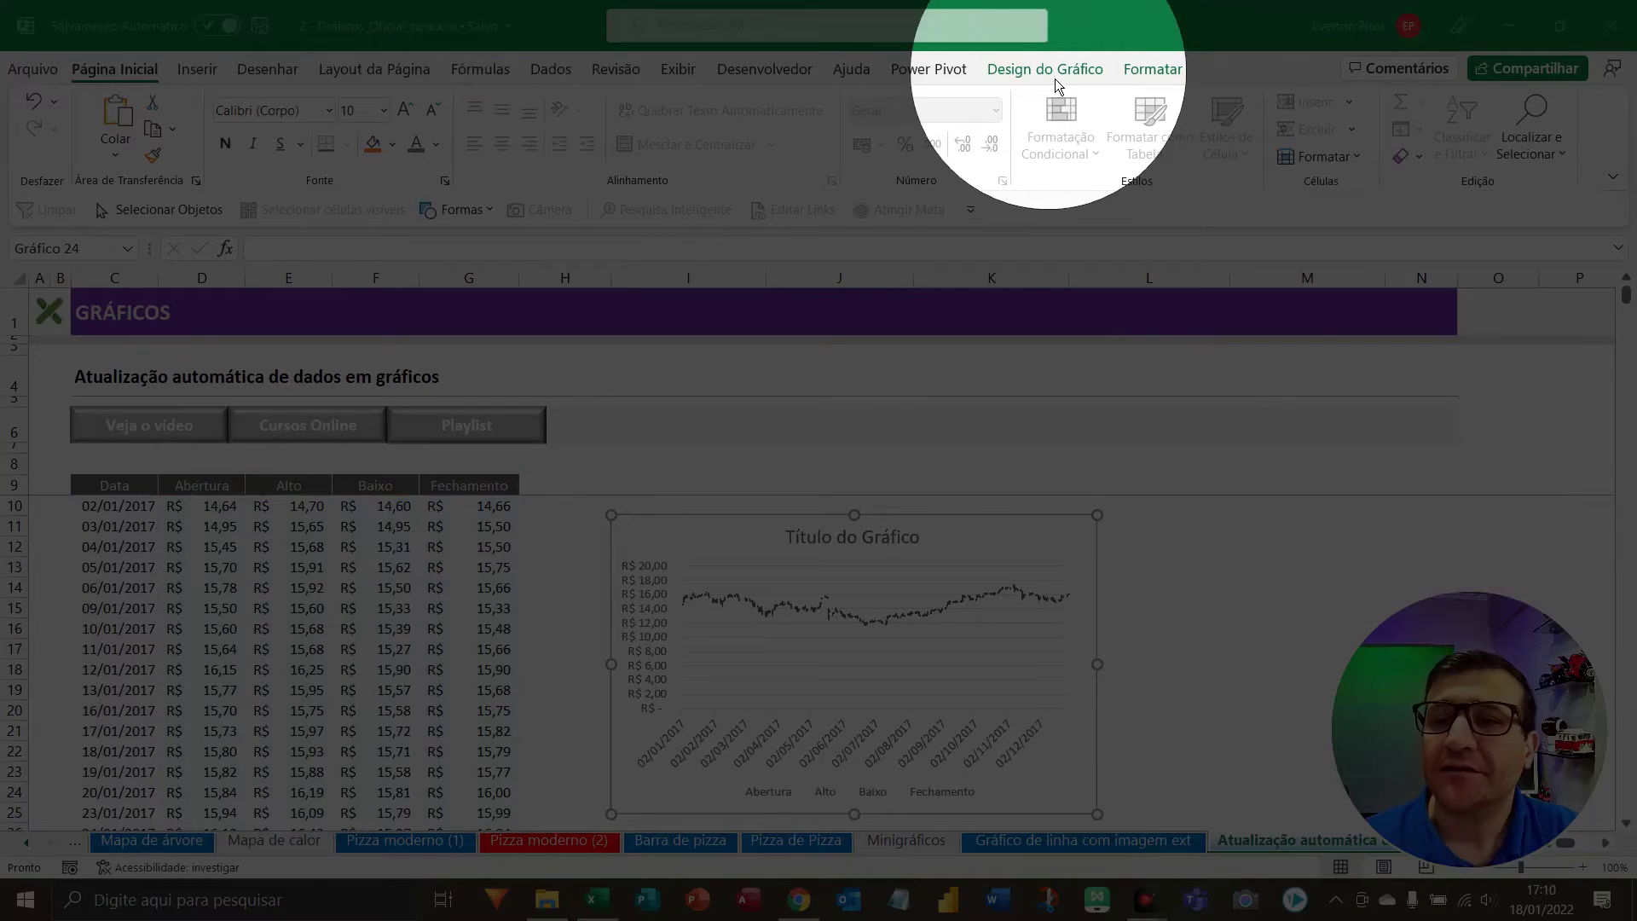
pyautogui.click(1054, 75)
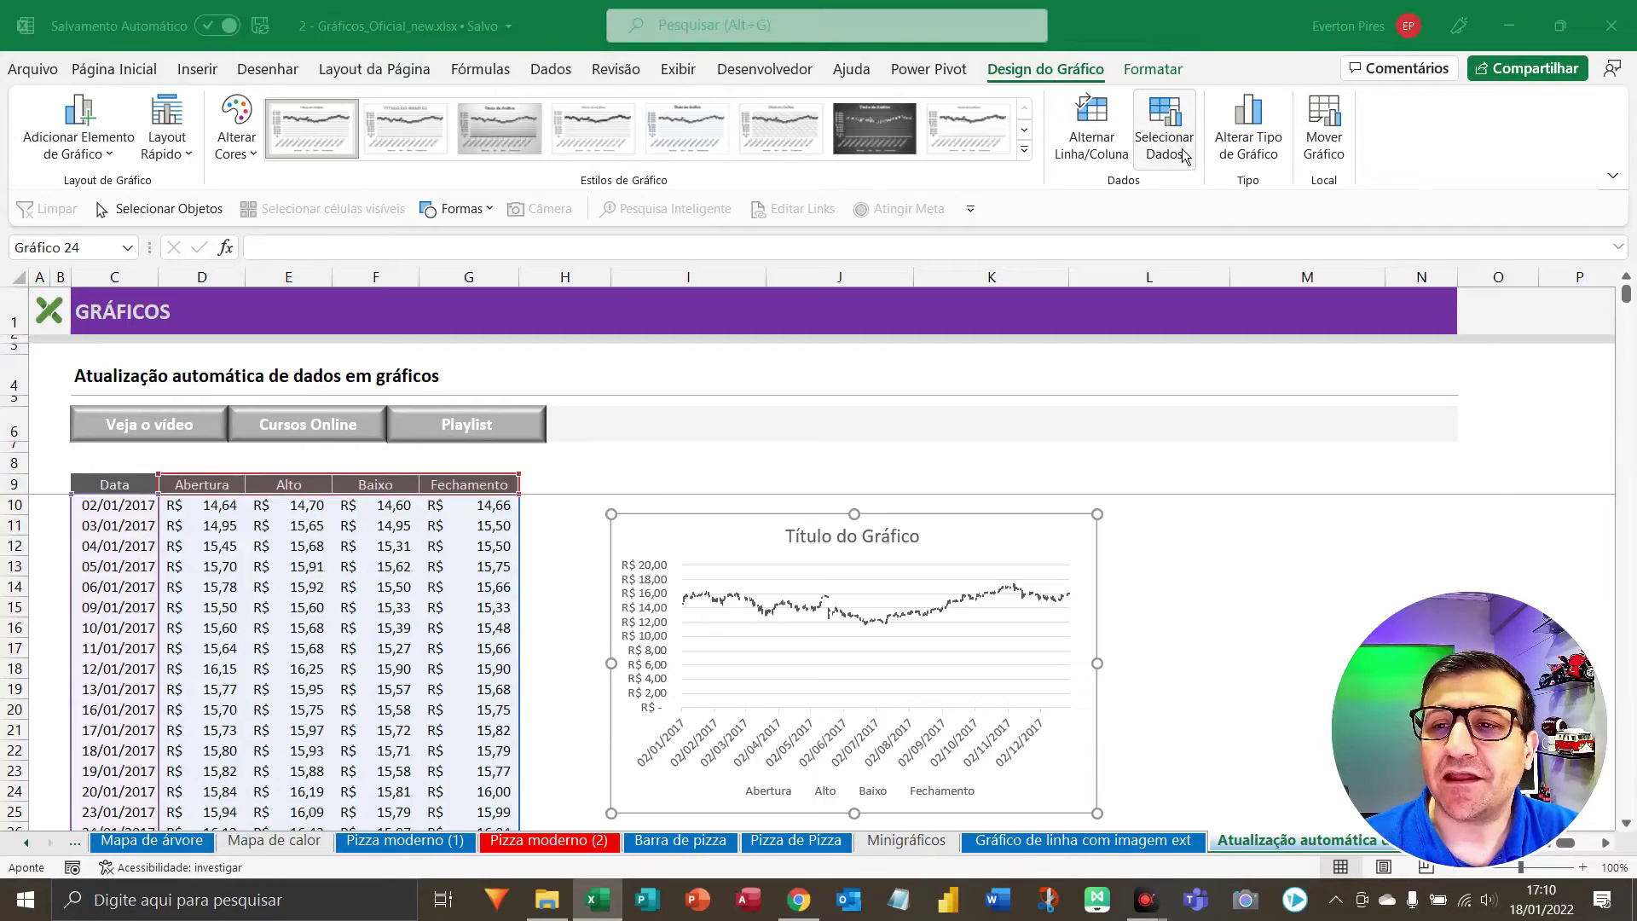
pyautogui.click(1164, 141)
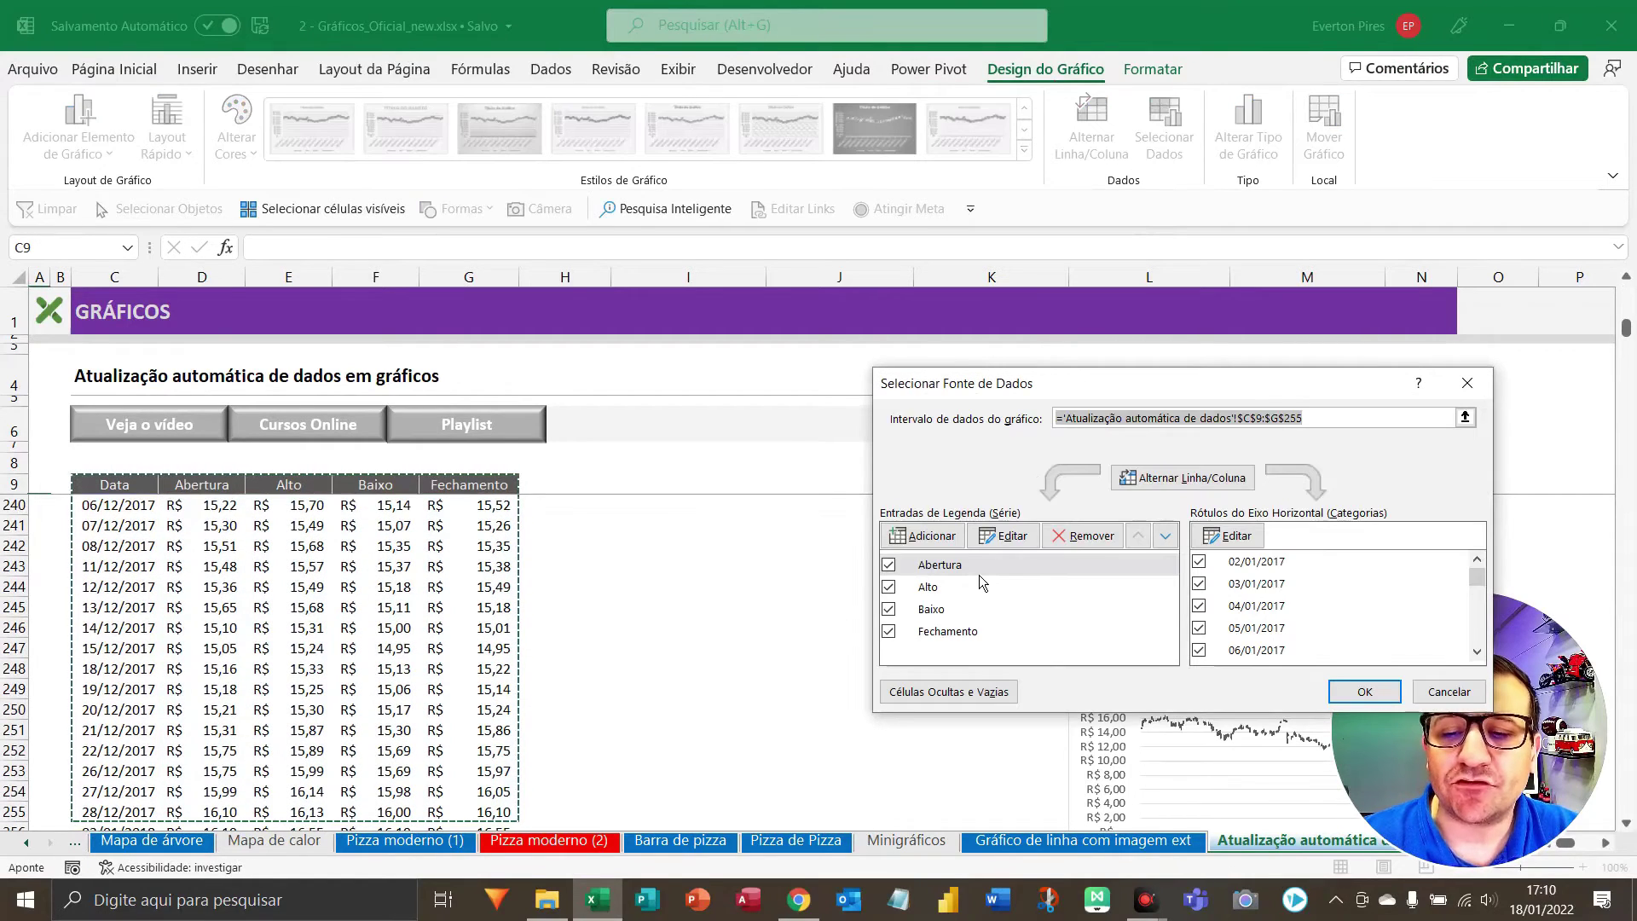
pyautogui.press('F5')
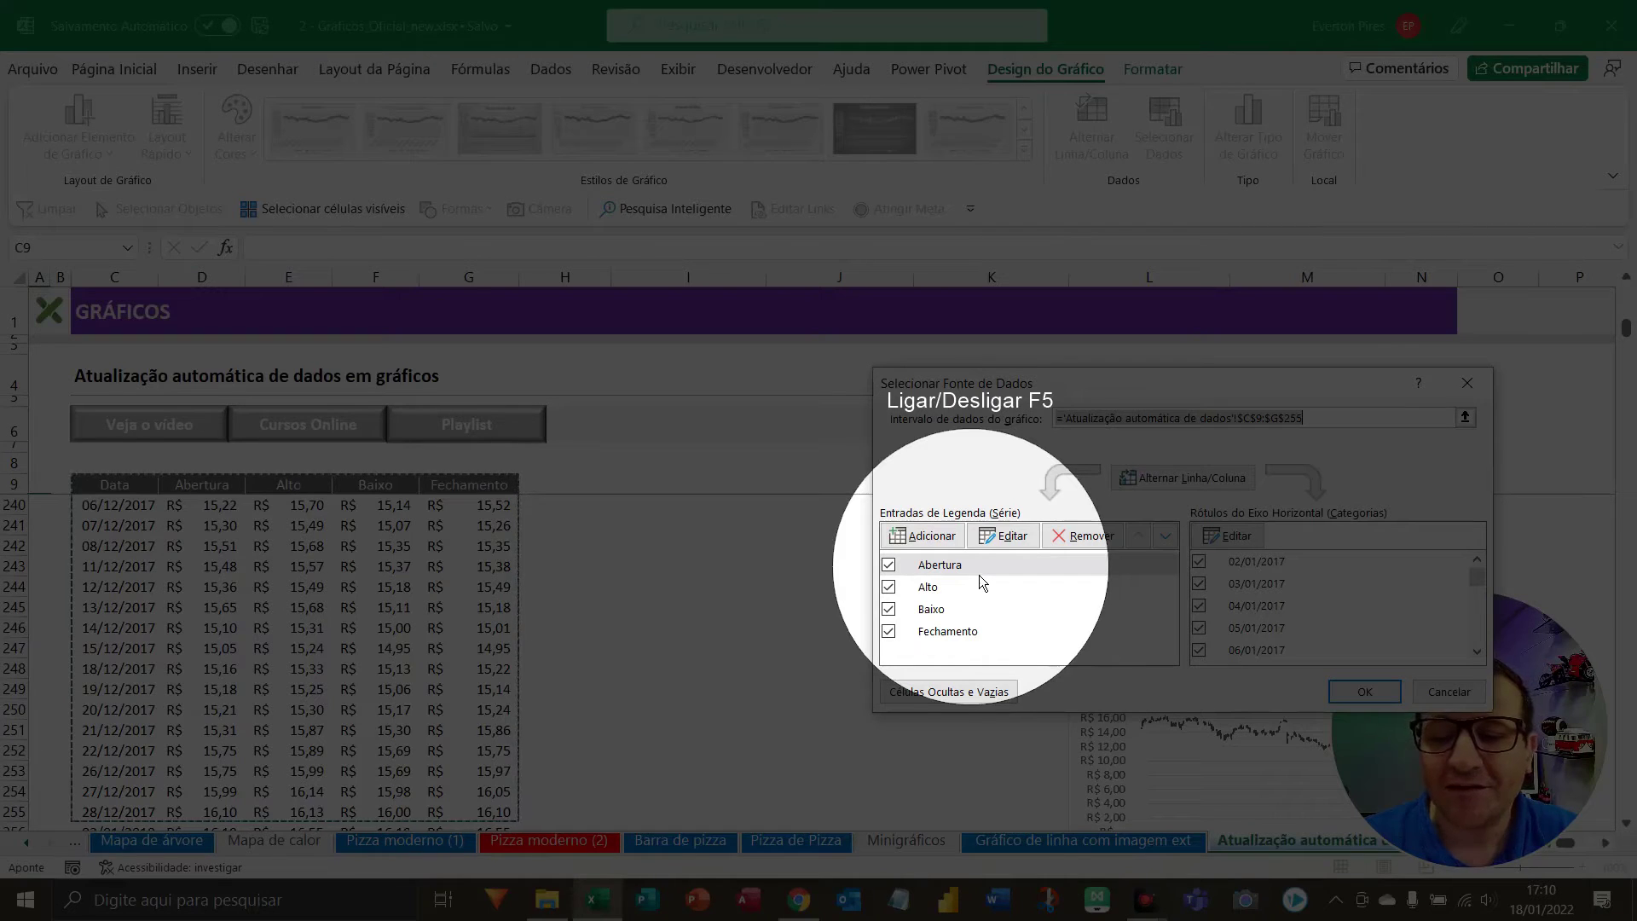
pyautogui.press('F5')
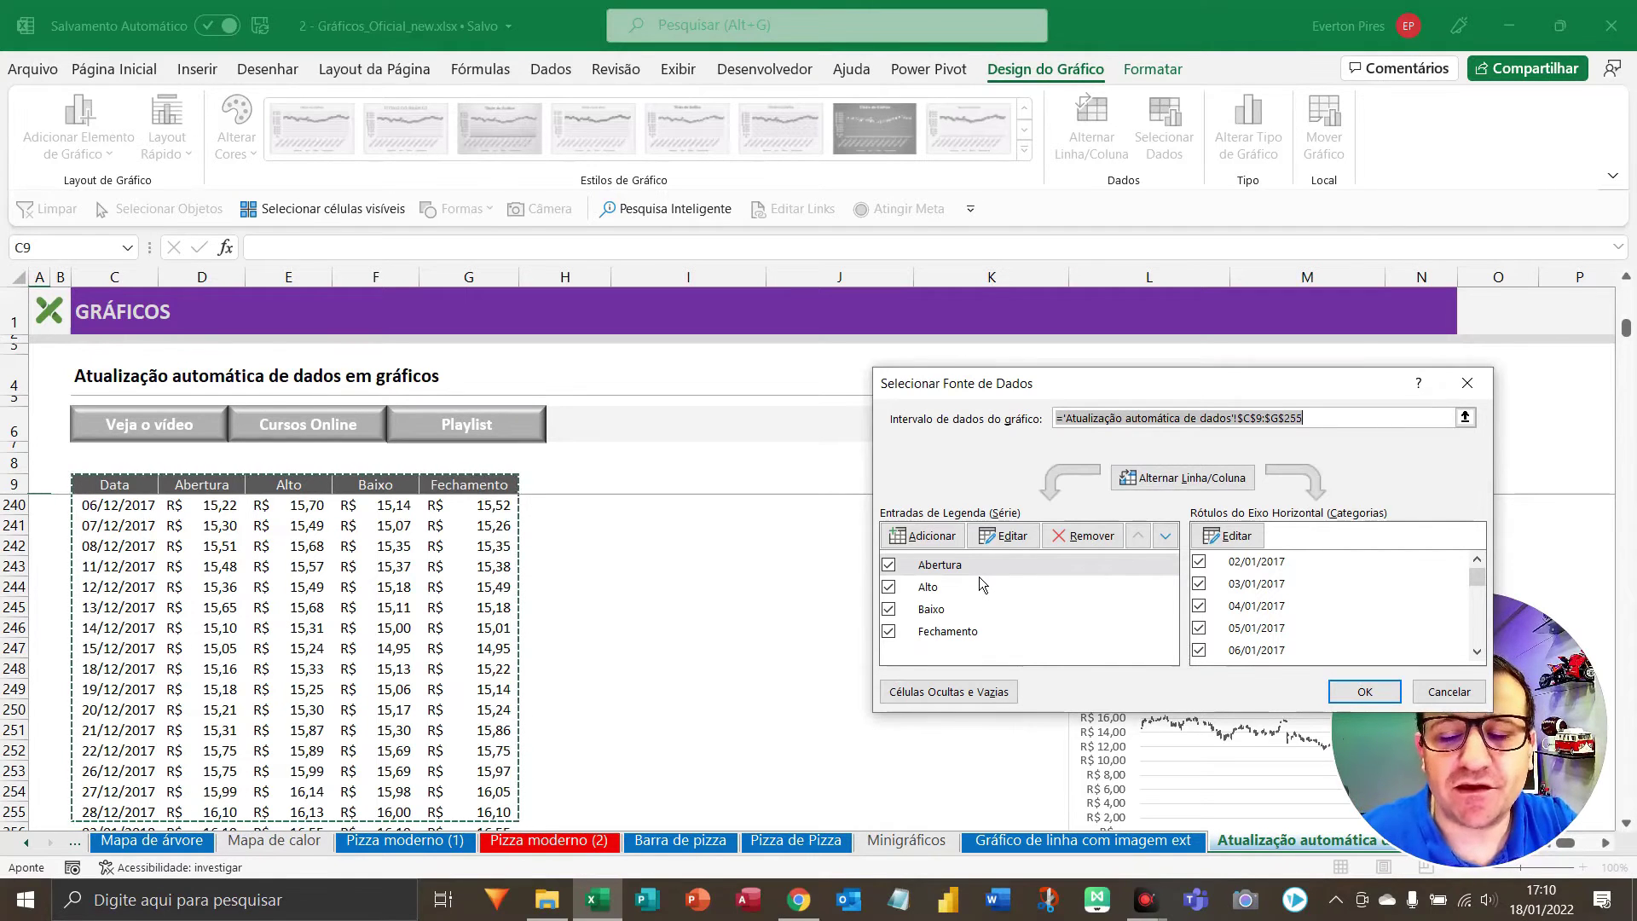
pyautogui.press('Return')
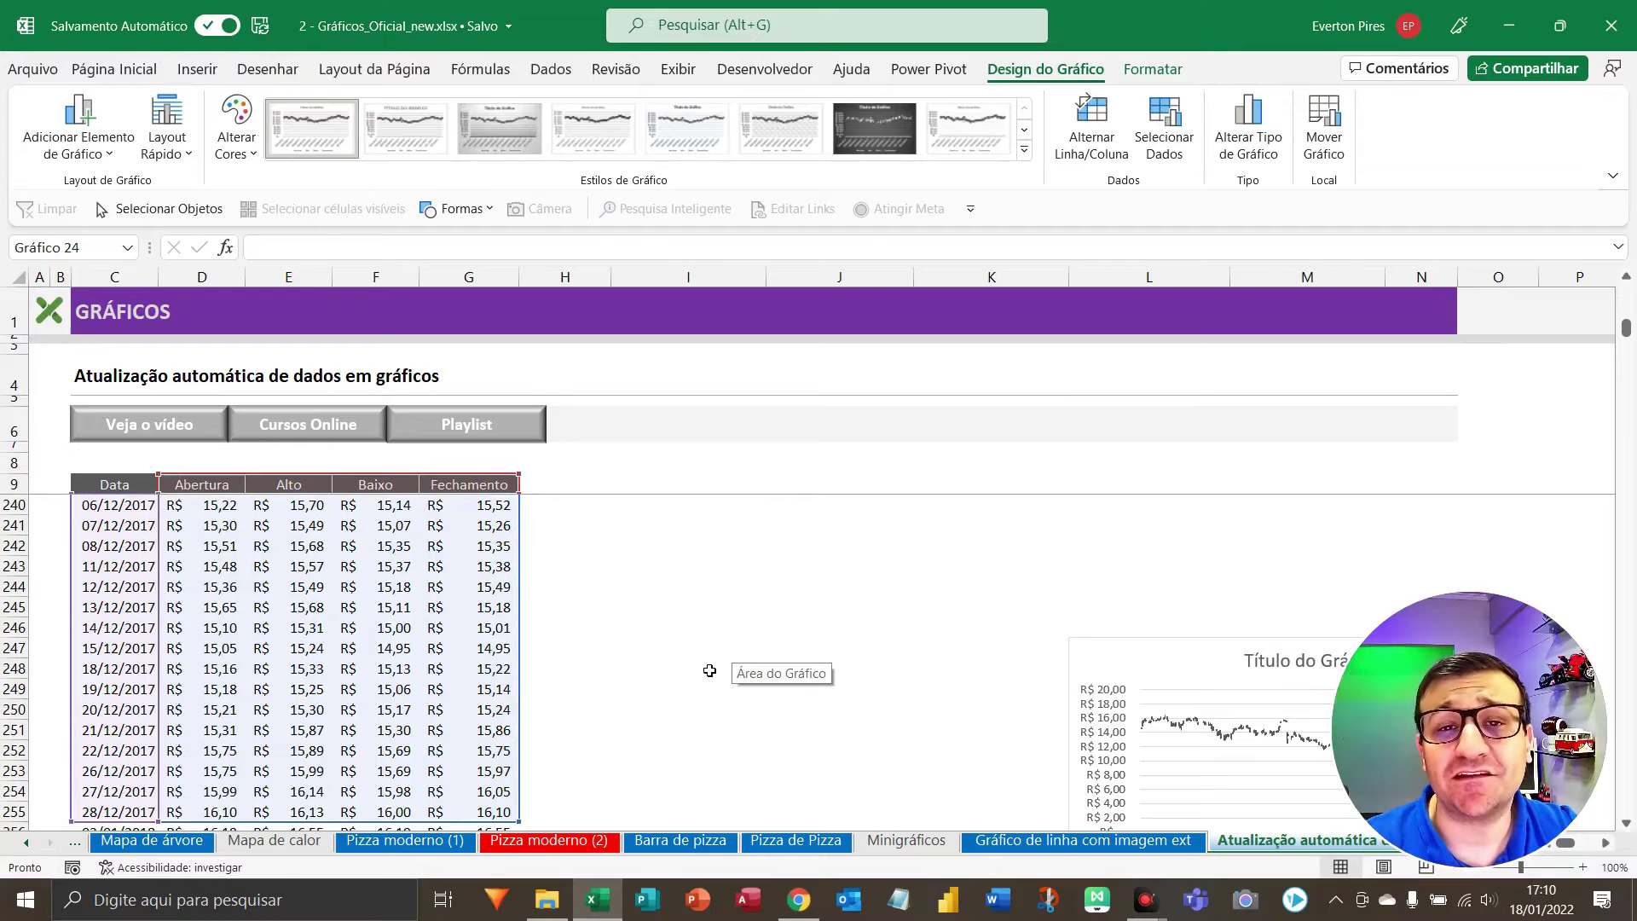
pyautogui.click(641, 635)
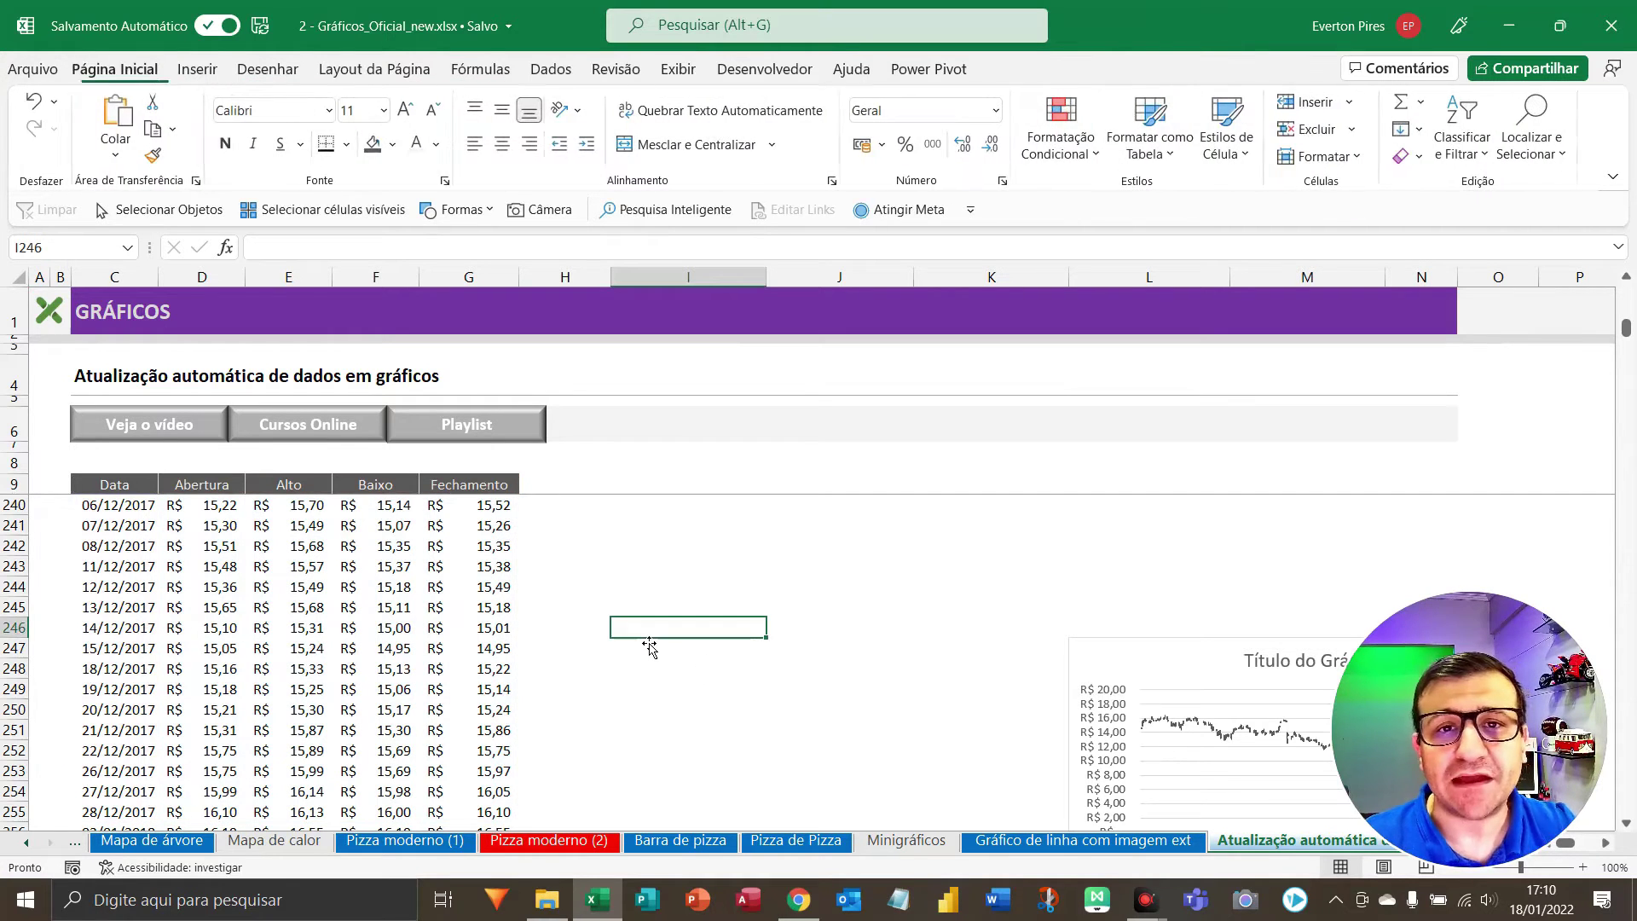
pyautogui.press('F5')
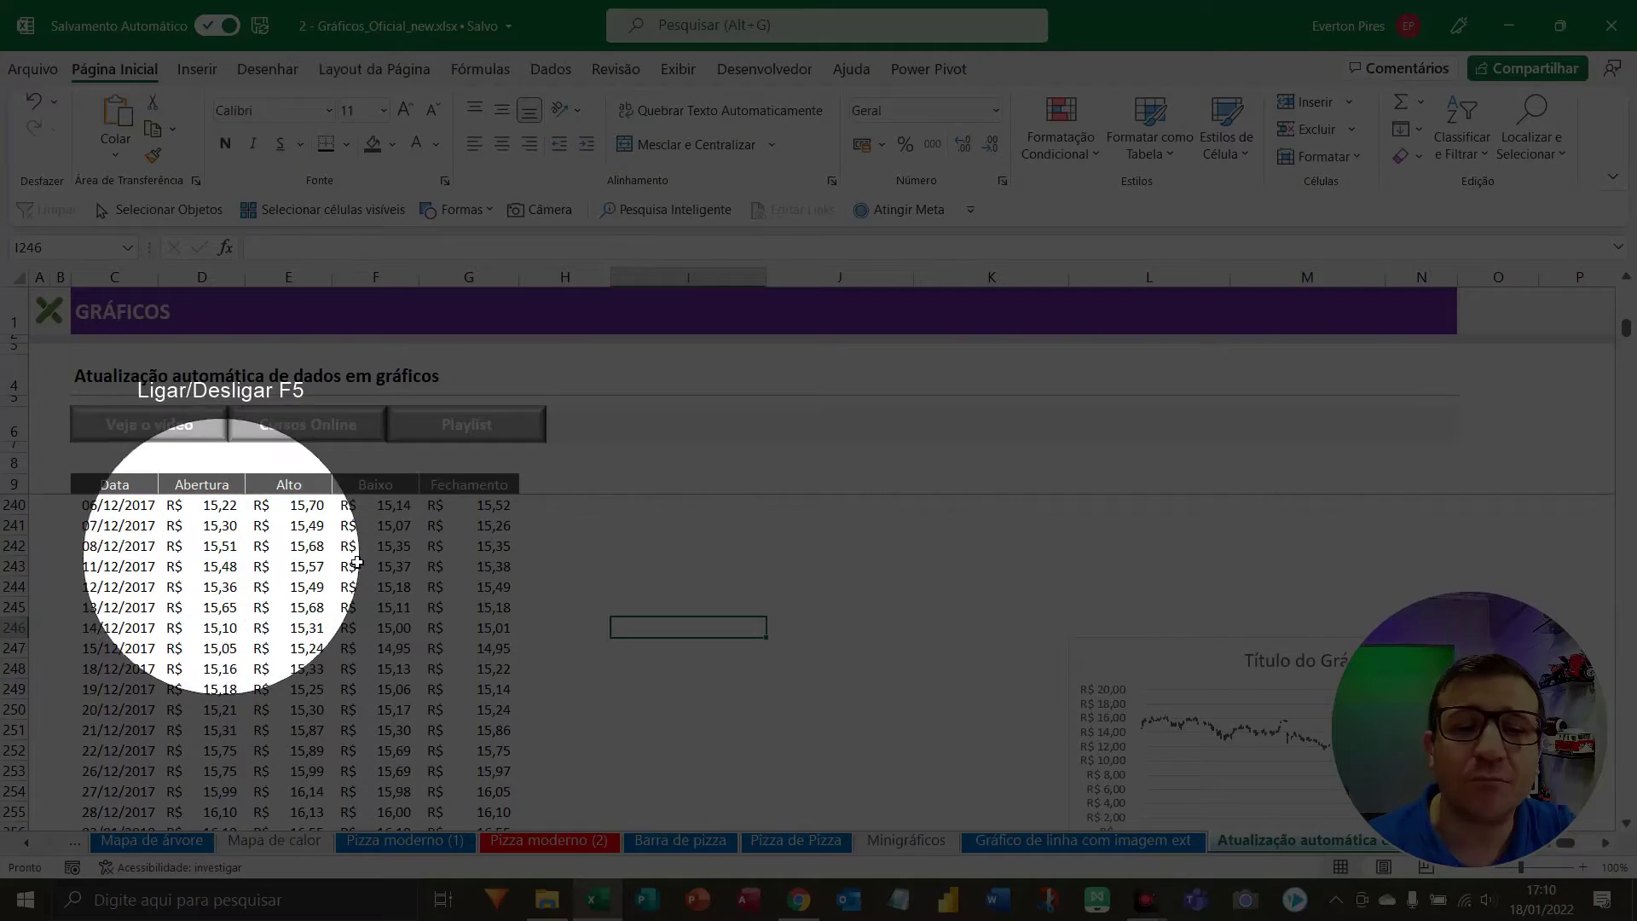
pyautogui.press('F5')
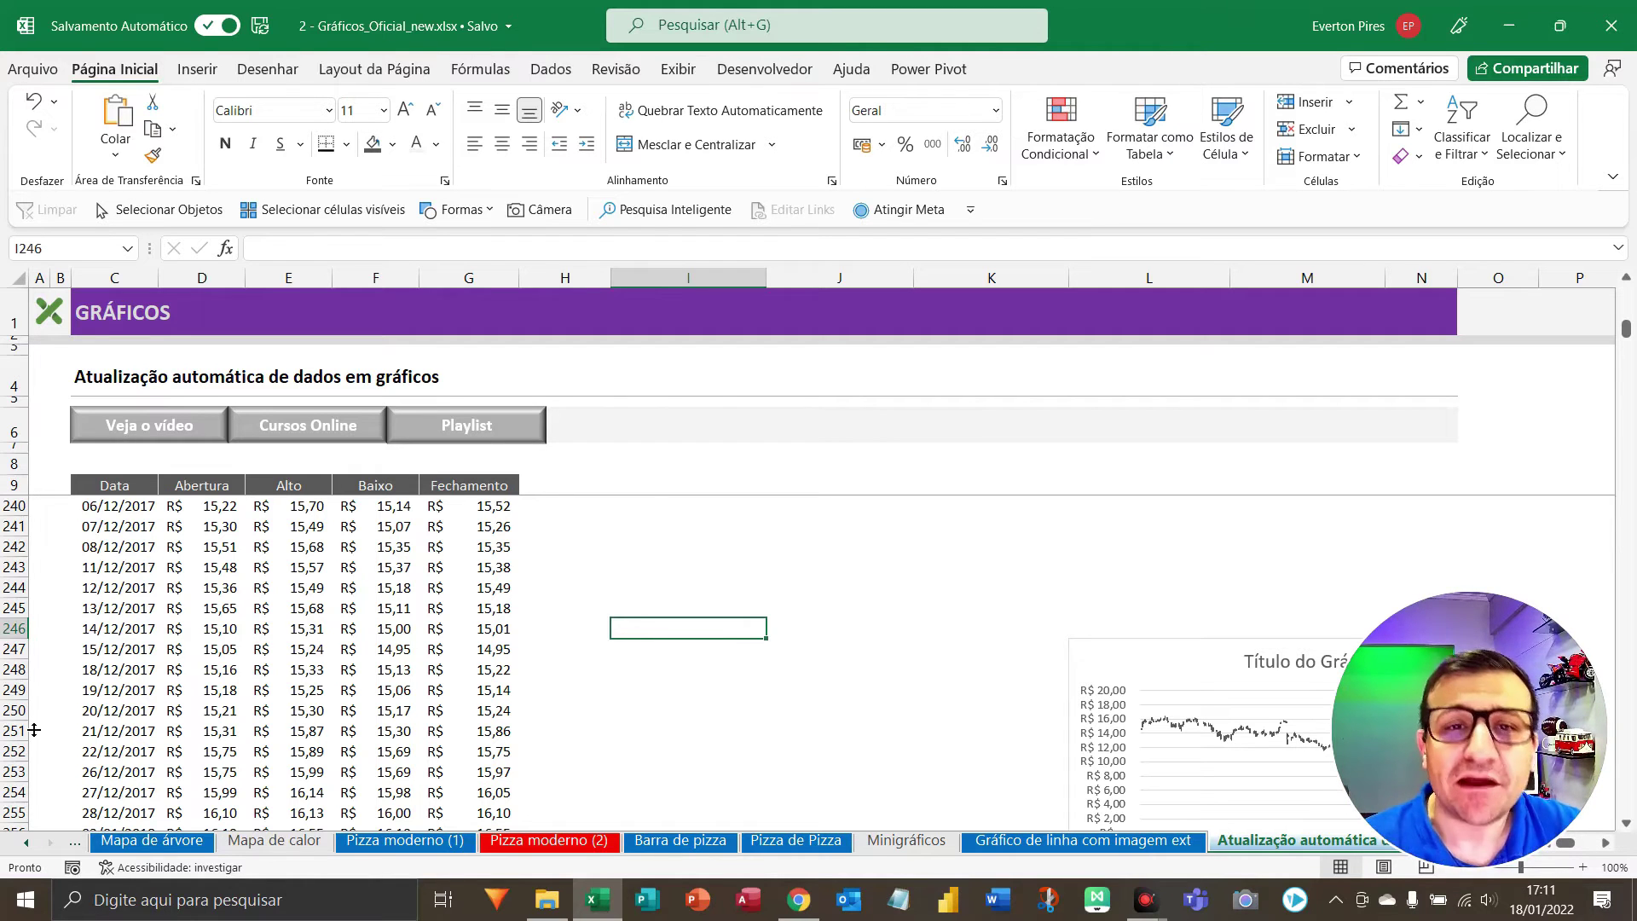
# Select the price data C9:G500 and apply the grey medium table style.
pyautogui.moveTo(153, 491); pyautogui.dragTo(501, 509)
pyautogui.hotkey('alt', 'F1')
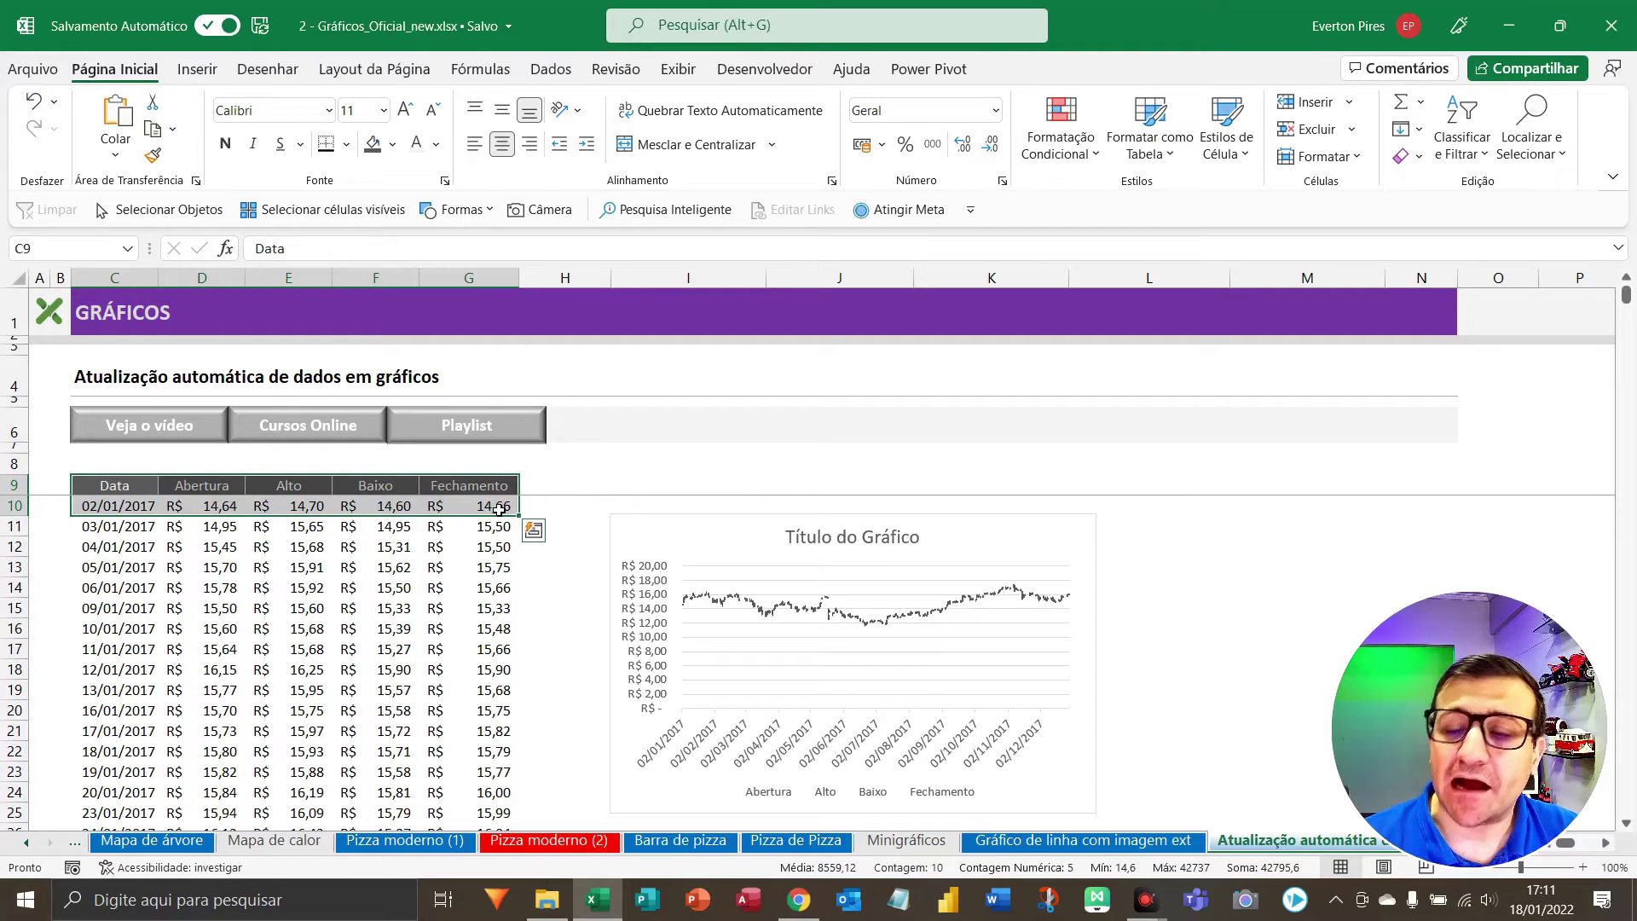
pyautogui.hotkey('ctrl', 'shift', 'Down')
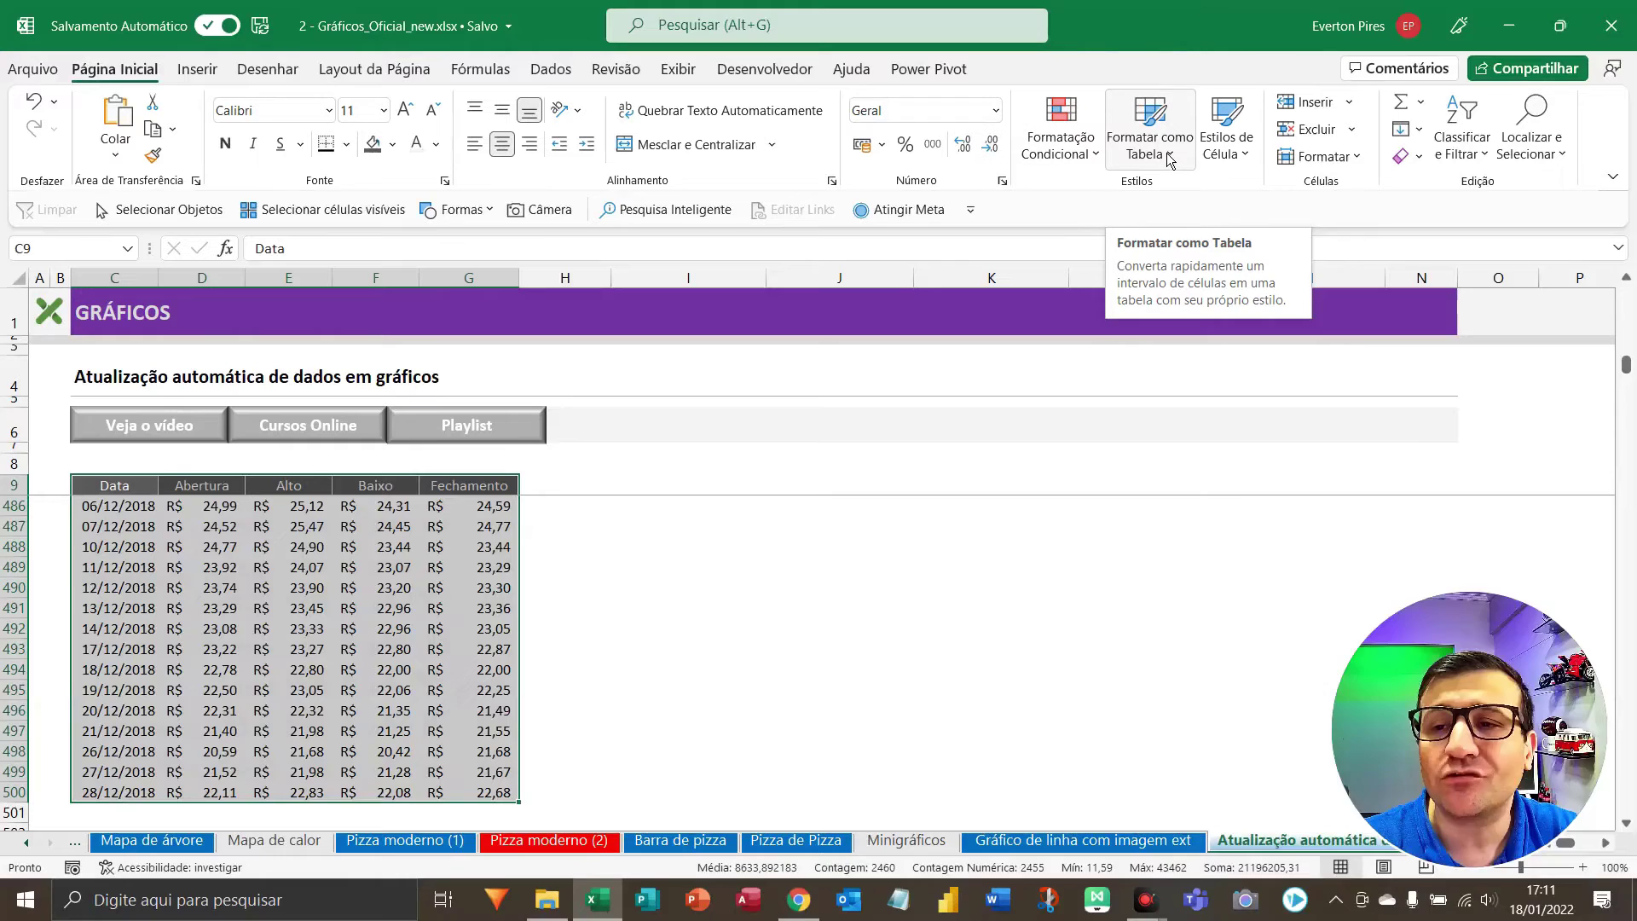
pyautogui.click(1169, 158)
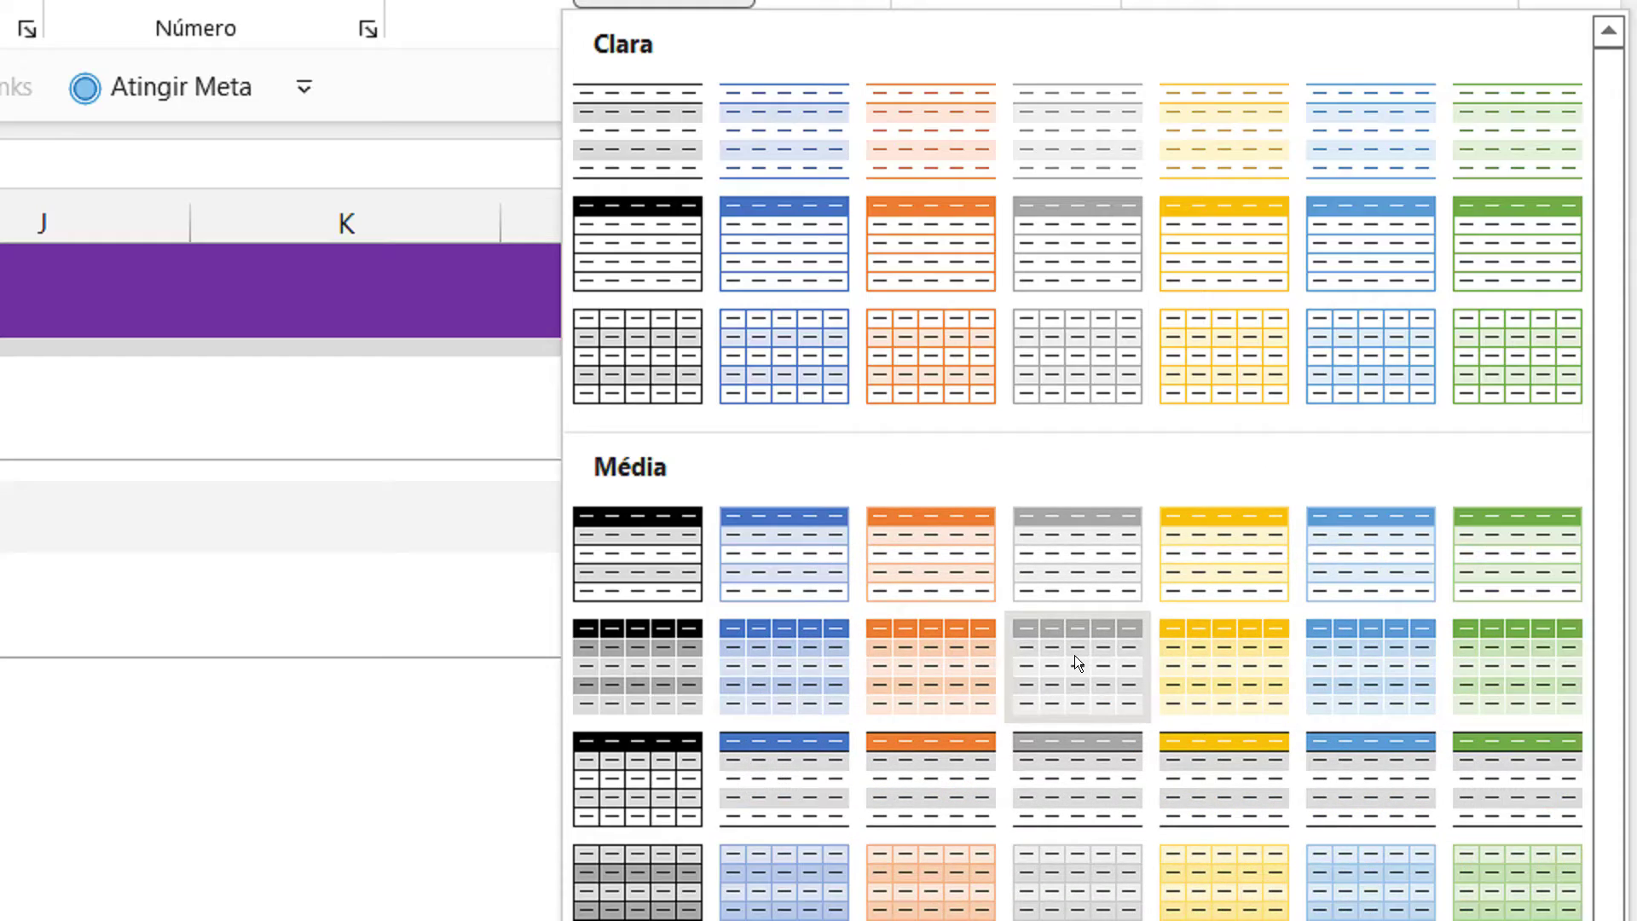
pyautogui.click(1074, 655)
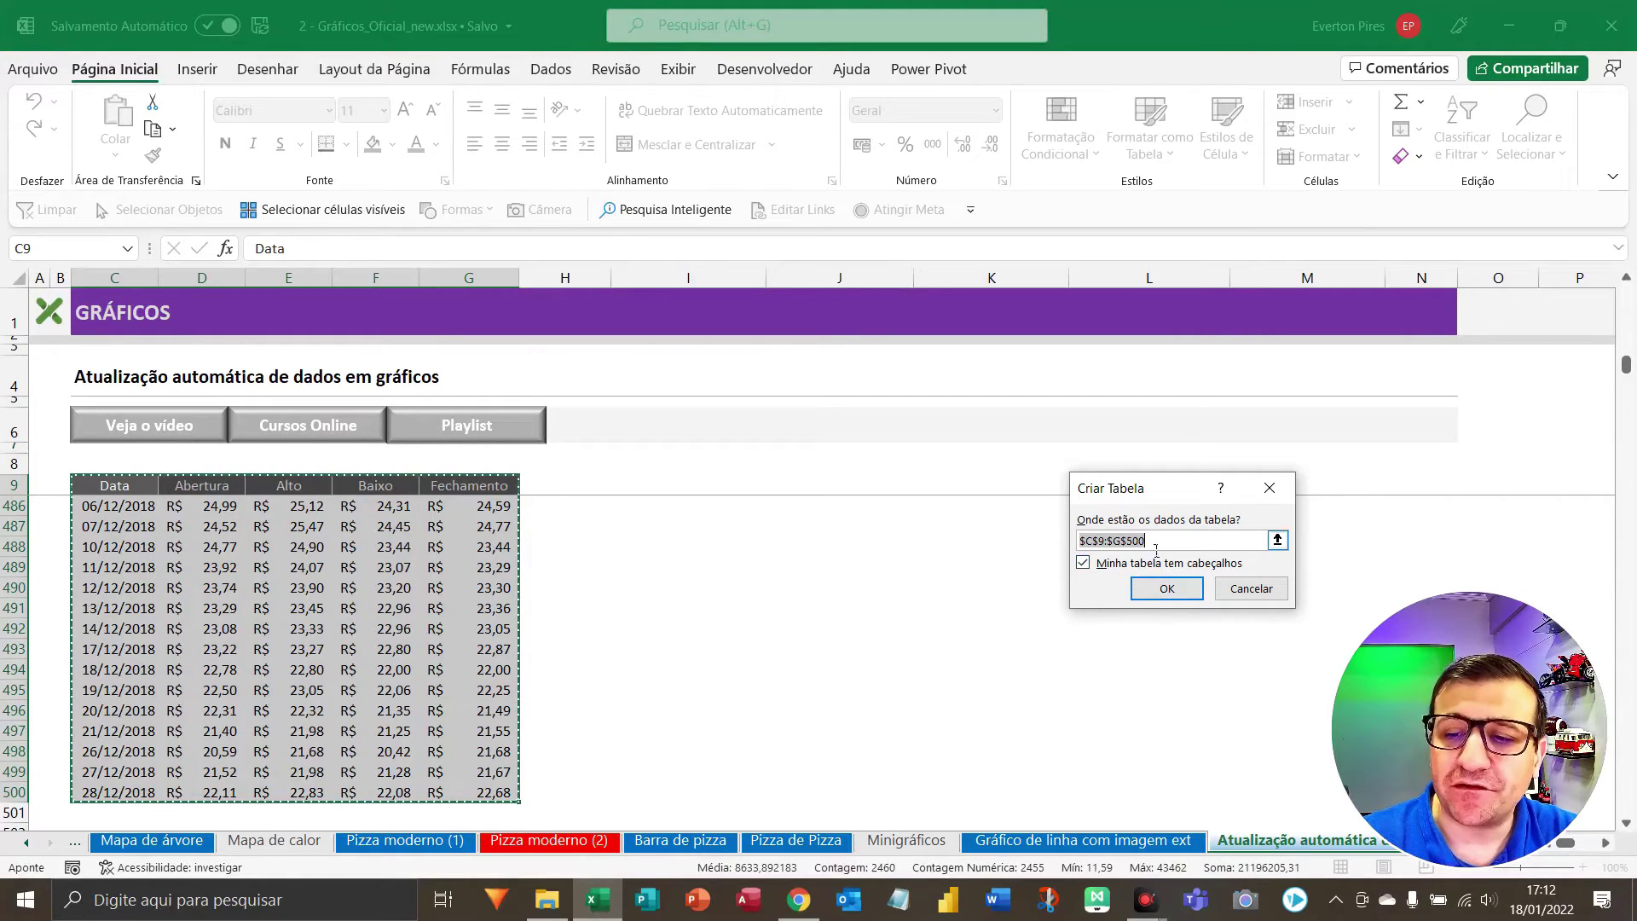
# Confirm the Create Table dialog so C9:G500 becomes a grey banded table with headers.
pyautogui.click(1167, 589)
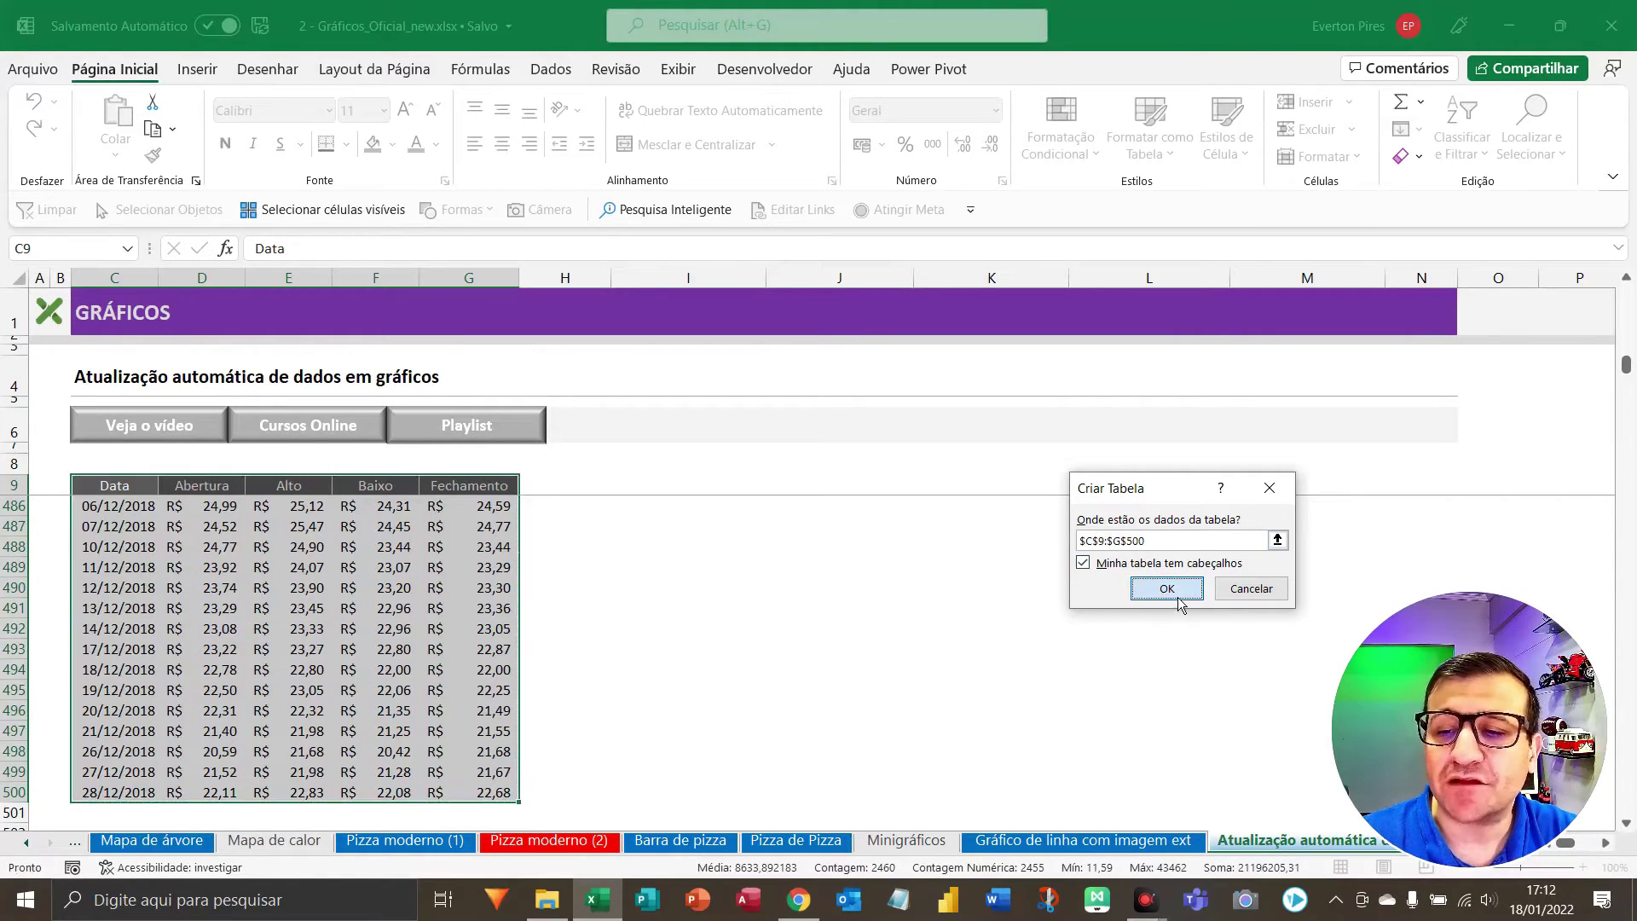
pyautogui.click(373, 571)
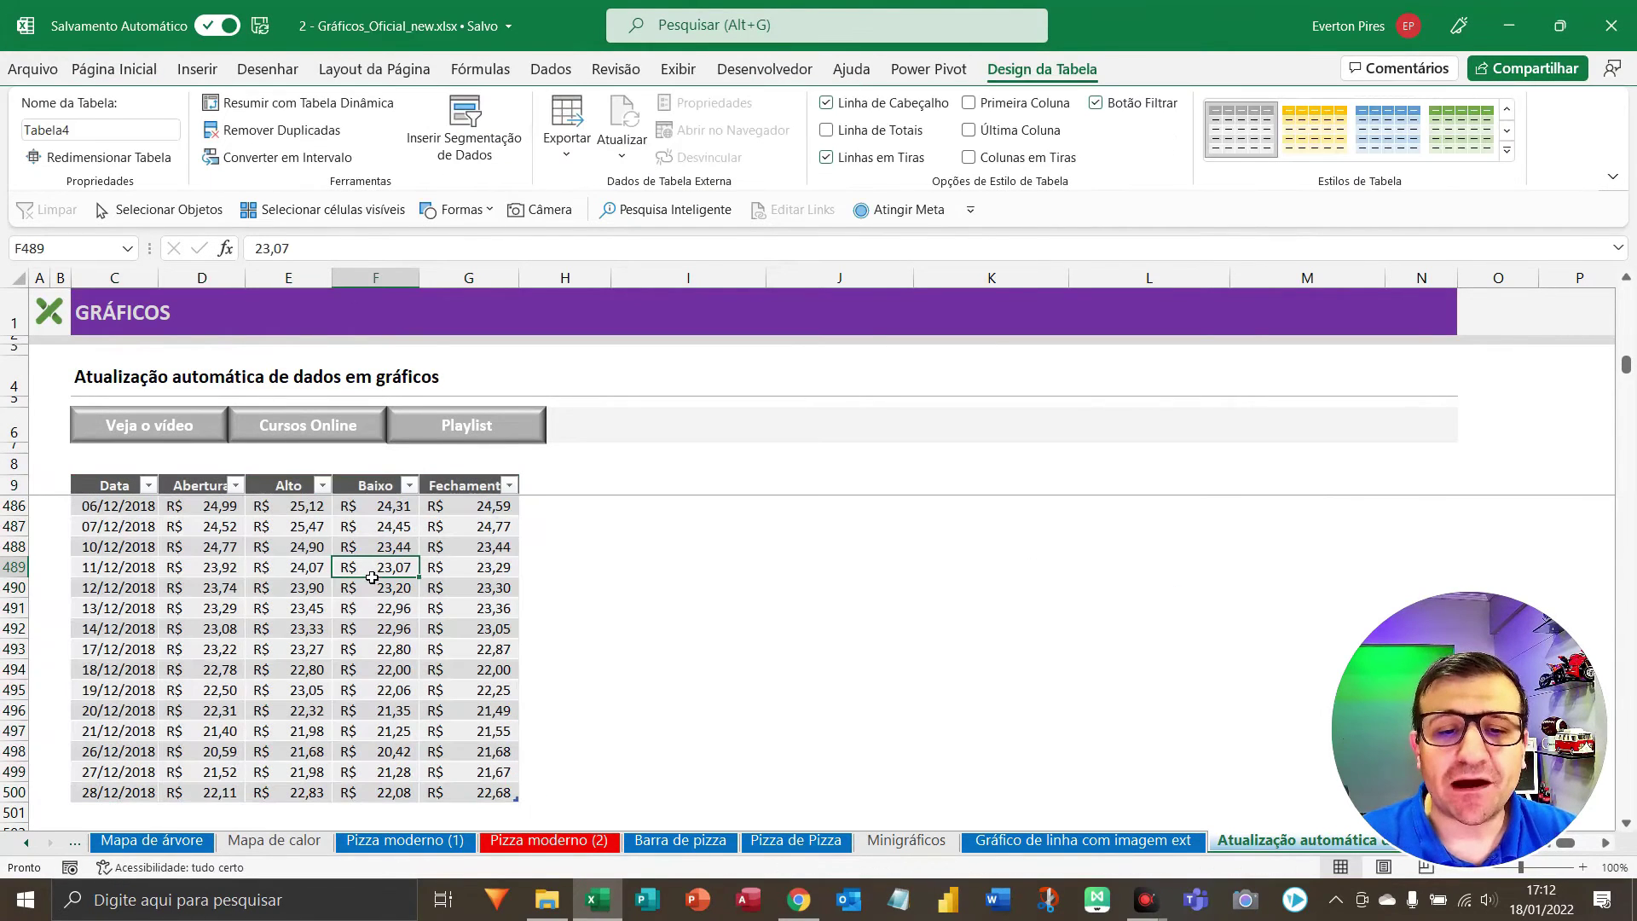
pyautogui.scroll(15, 345, 591)
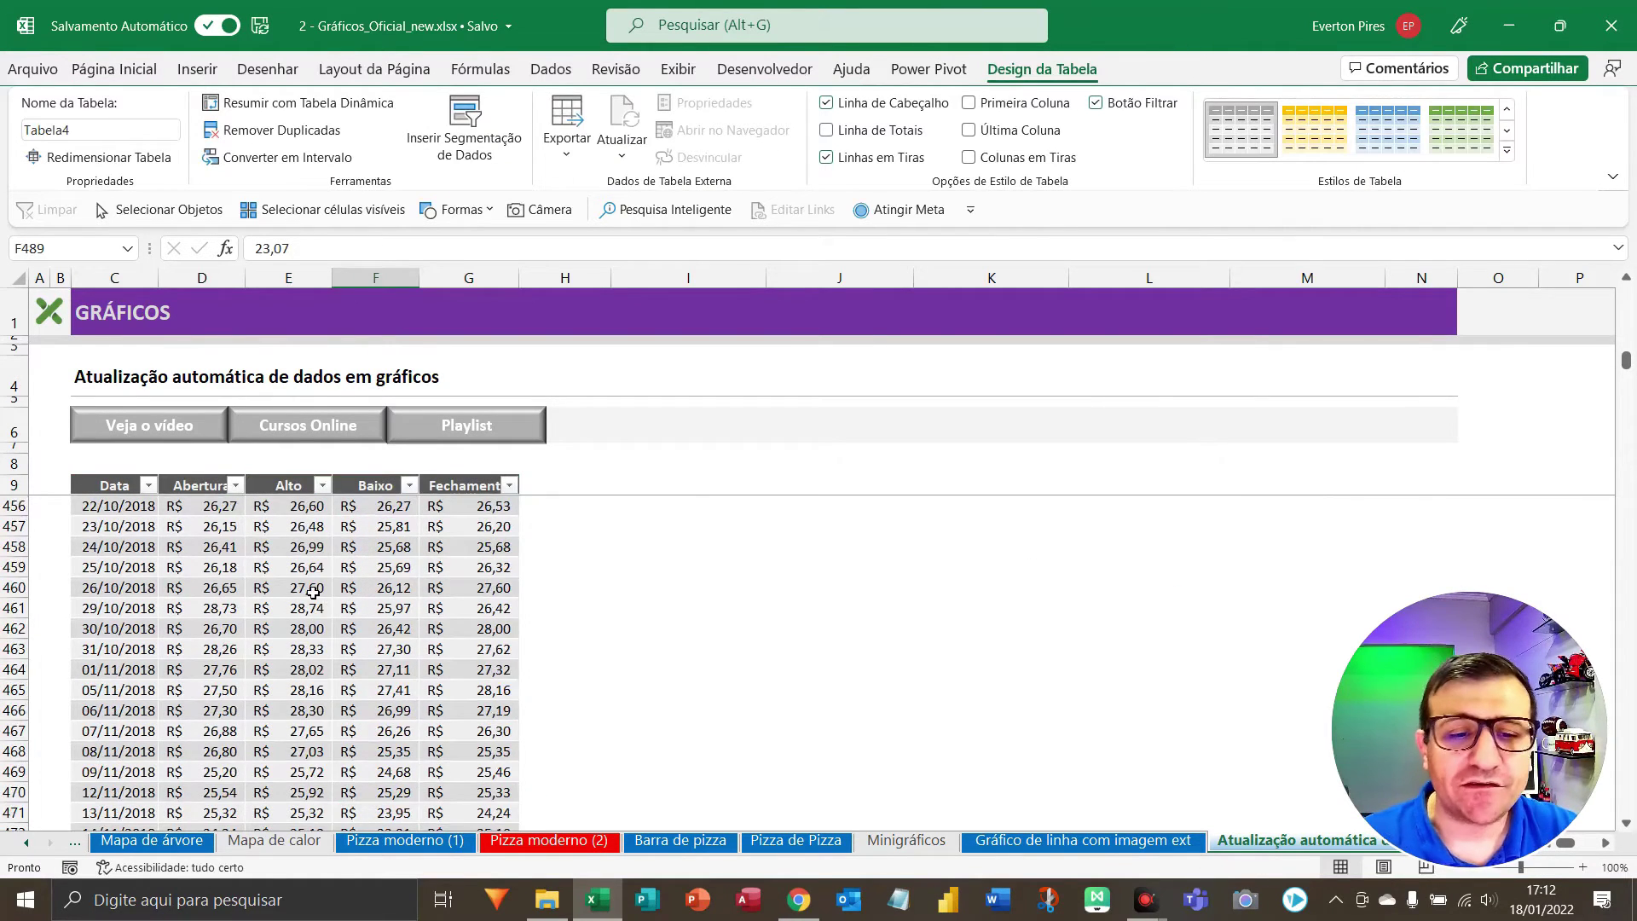
pyautogui.press('F5')
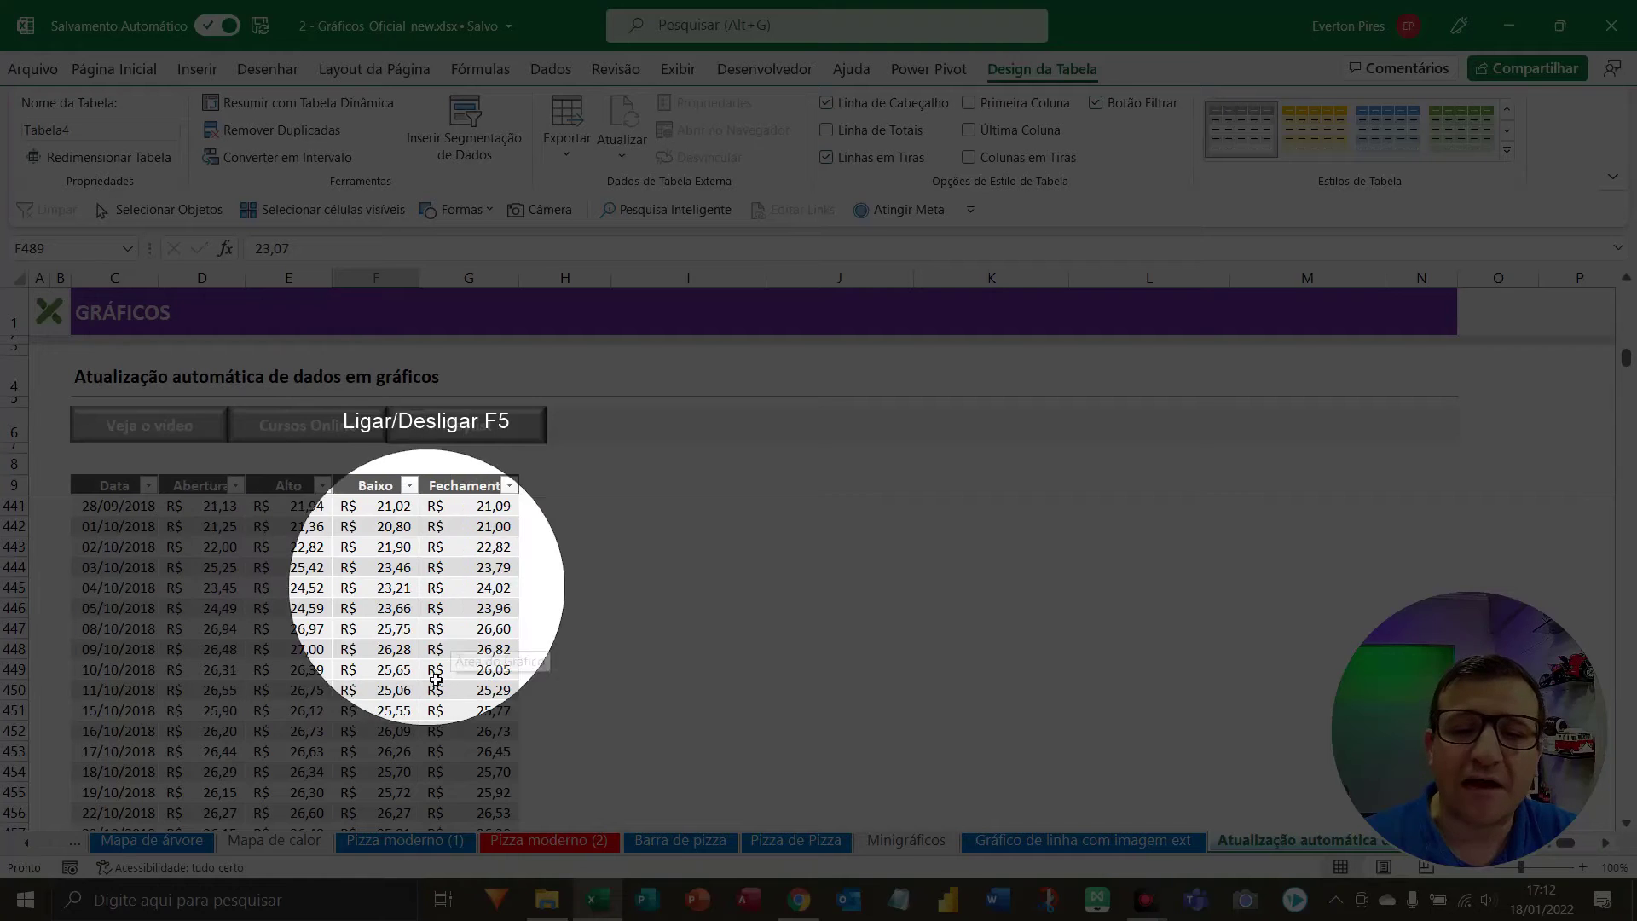
pyautogui.press('F5')
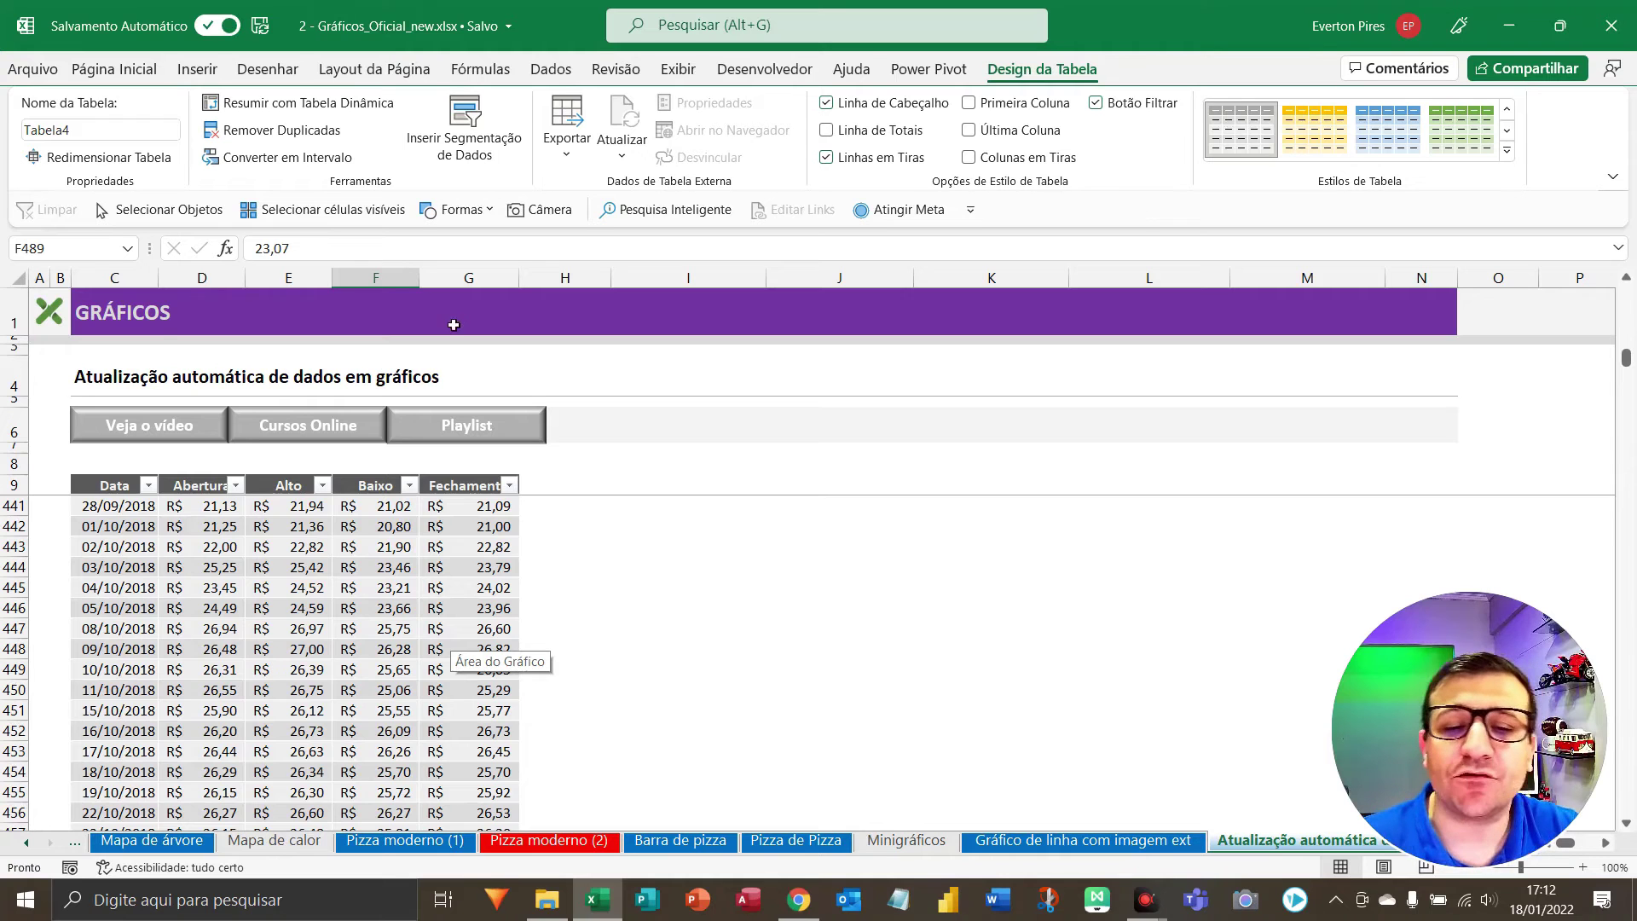
pyautogui.scroll(-7, 276, 668)
# Jump to the last row of Tabela4 and step to the empty cell below it.
pyautogui.click(432, 611)
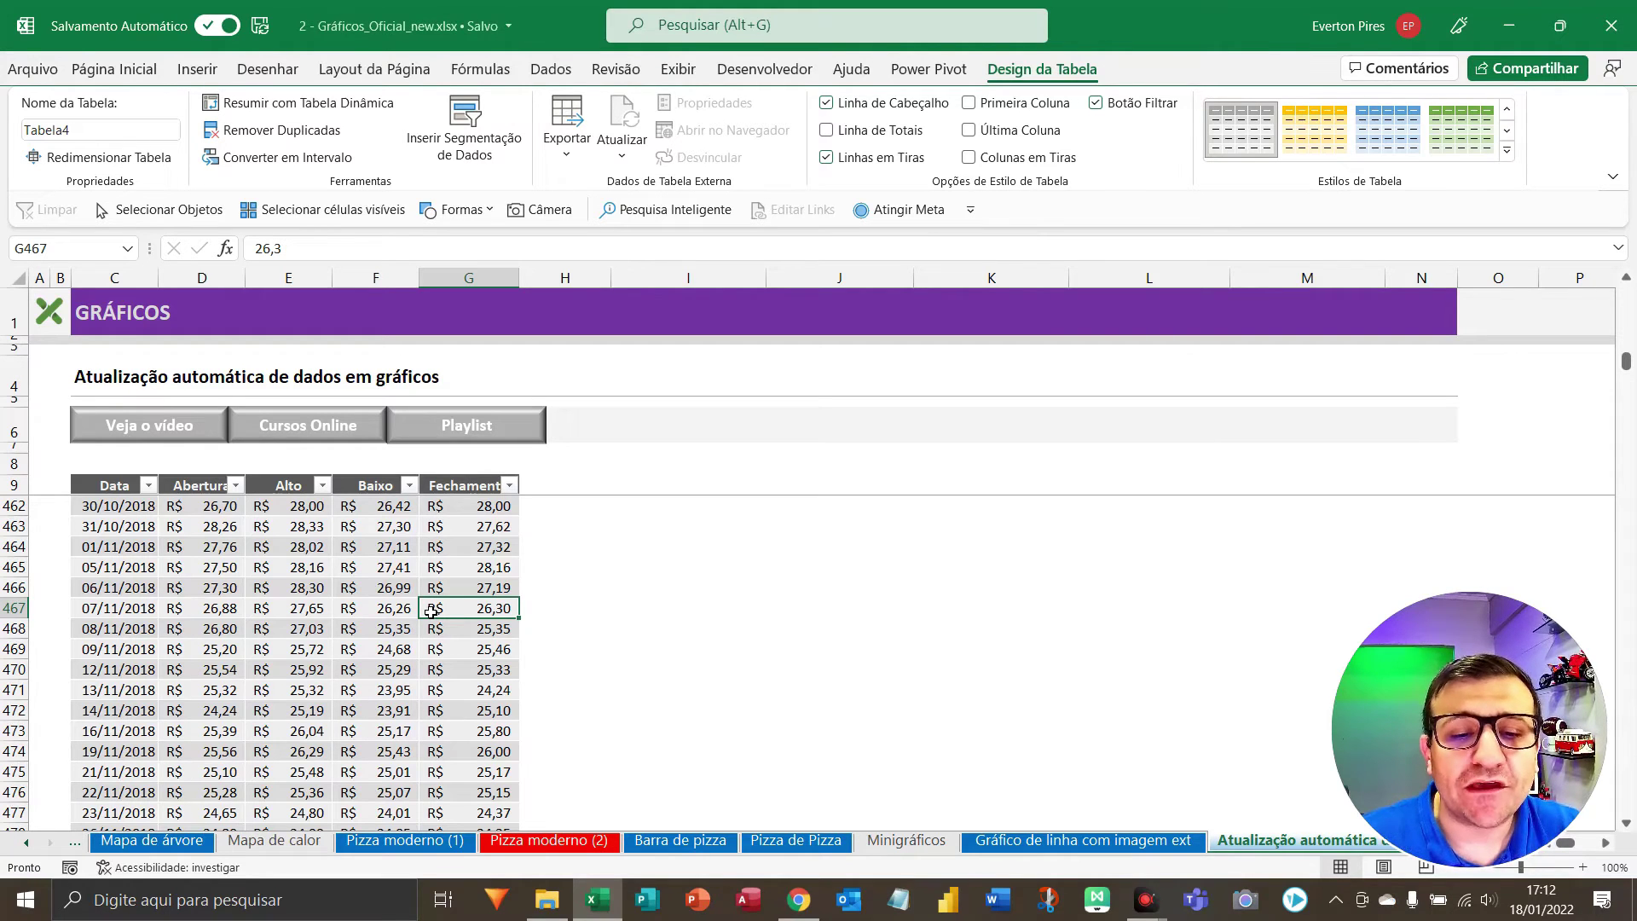
pyautogui.click(401, 615)
pyautogui.hotkey('ctrl', 'Down')
pyautogui.press('Down')
pyautogui.press('F5')
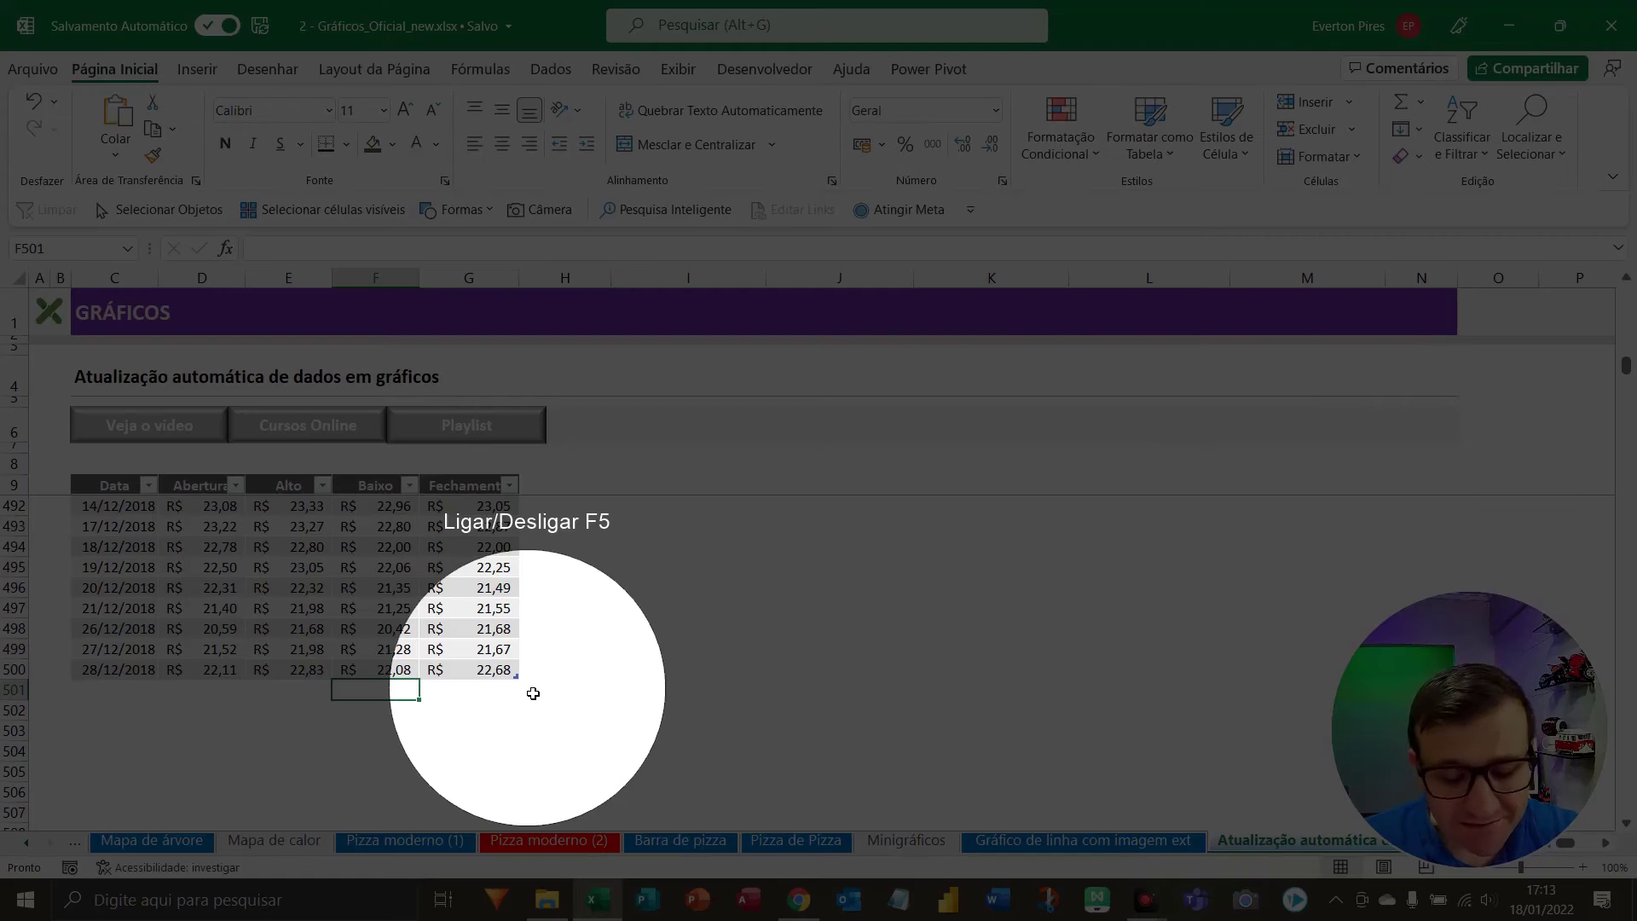
# Copy the 27/12/2018 price row and paste it into row 501 below the table.
pyautogui.press('F5')
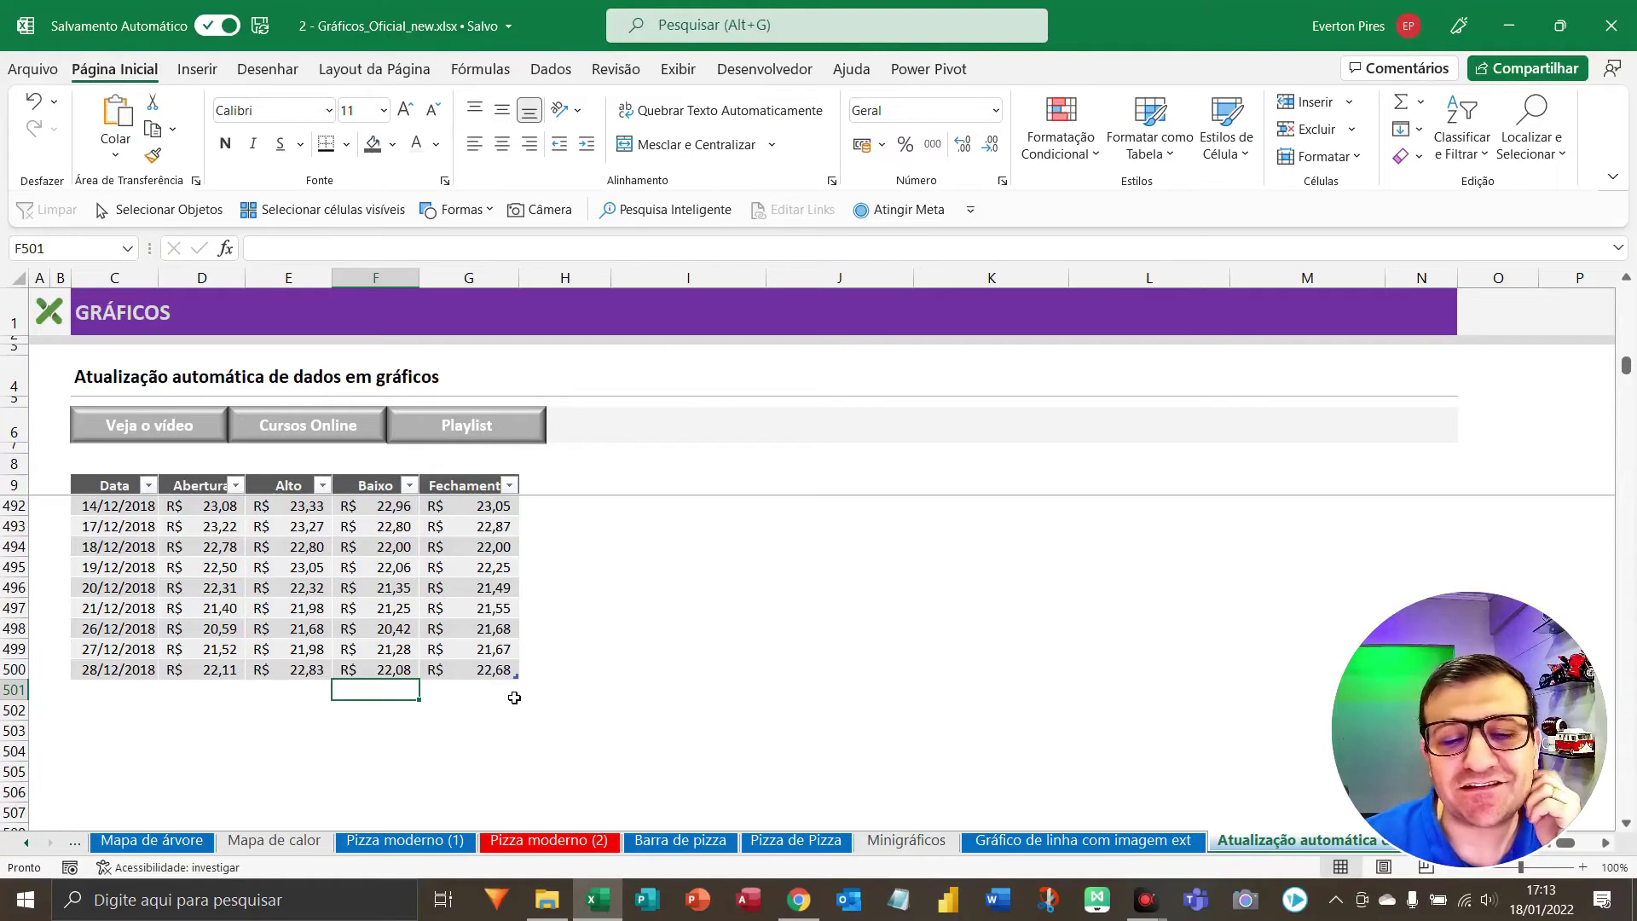
pyautogui.moveTo(124, 650); pyautogui.dragTo(460, 652)
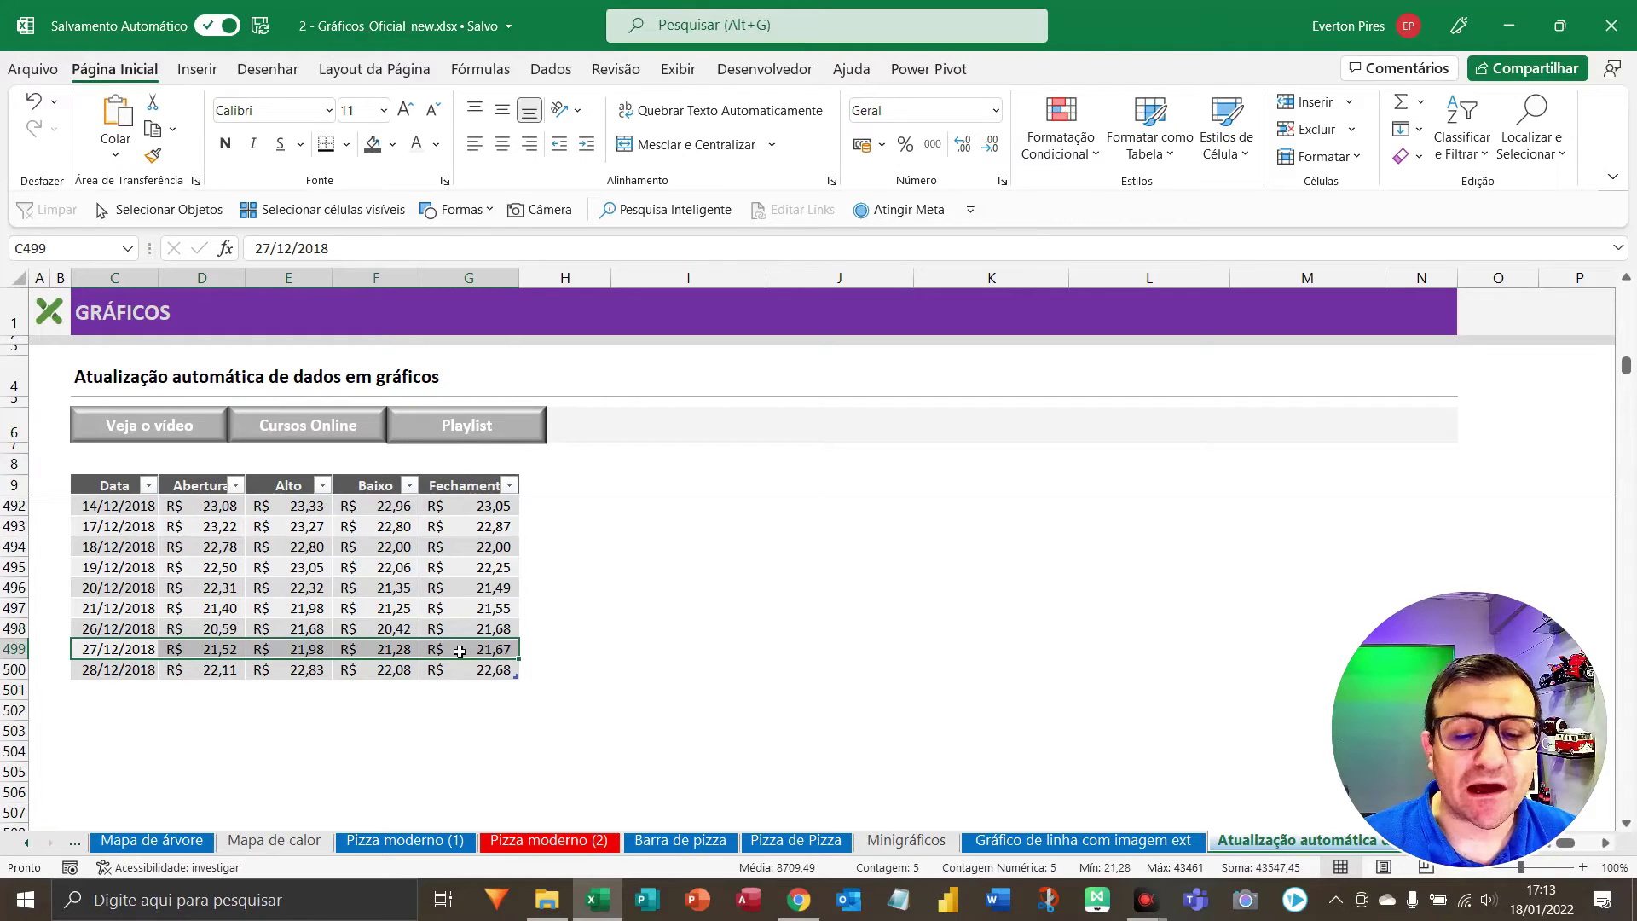
pyautogui.hotkey('ctrl', 'c')
pyautogui.press('Down')
pyautogui.press('Down')
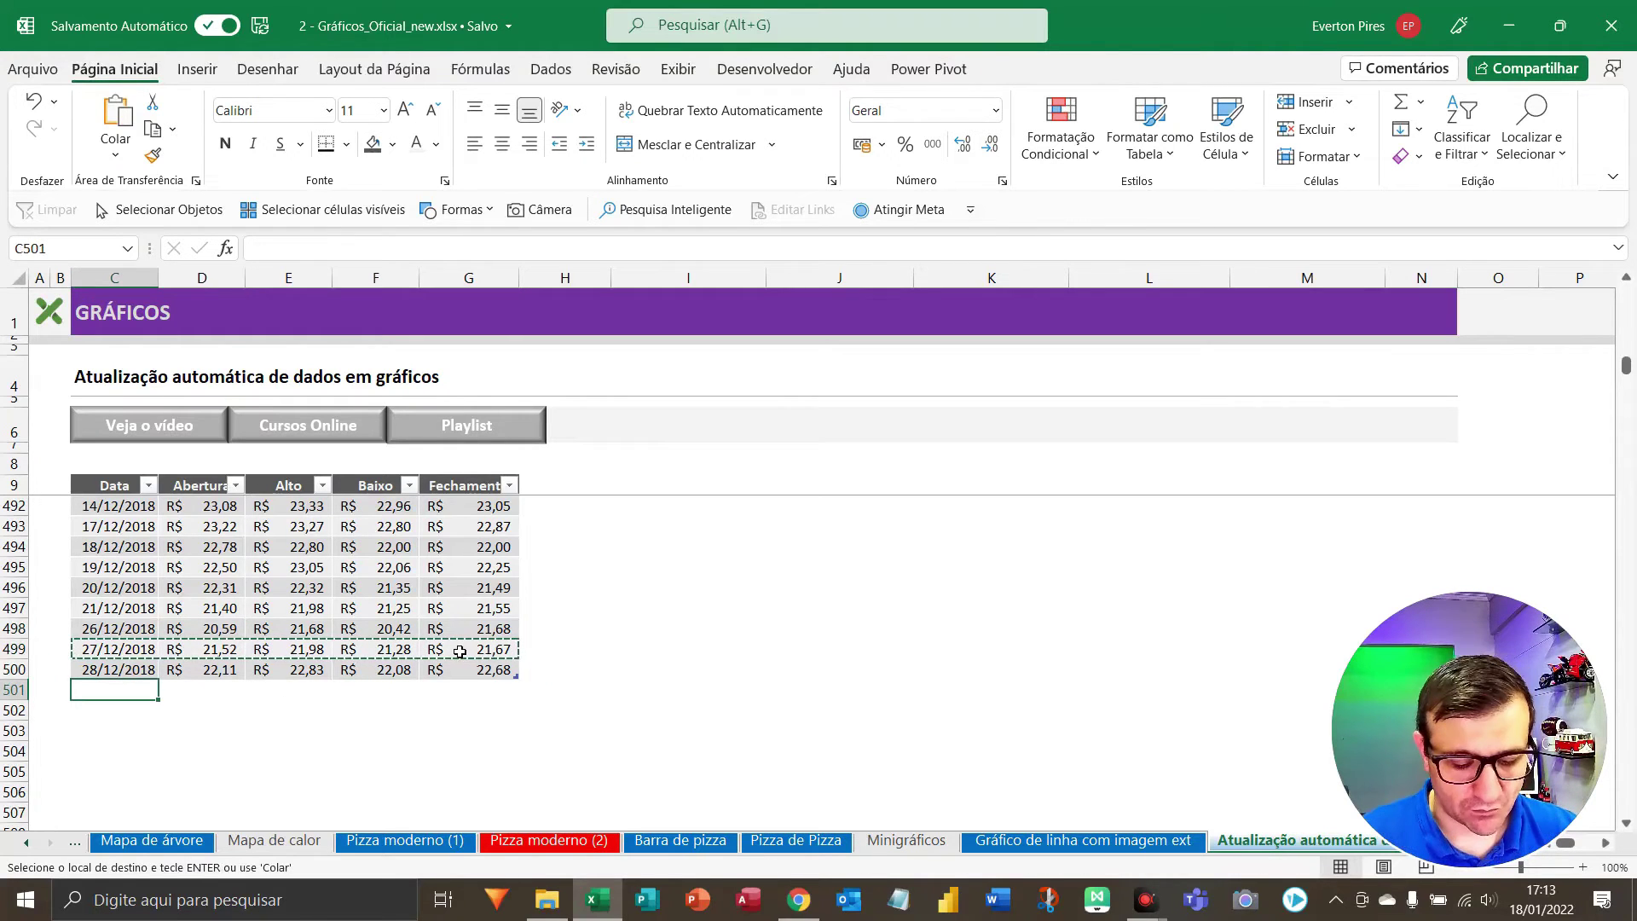
pyautogui.hotkey('ctrl', 'alt', 'v')
pyautogui.press('v')
pyautogui.press('Return')
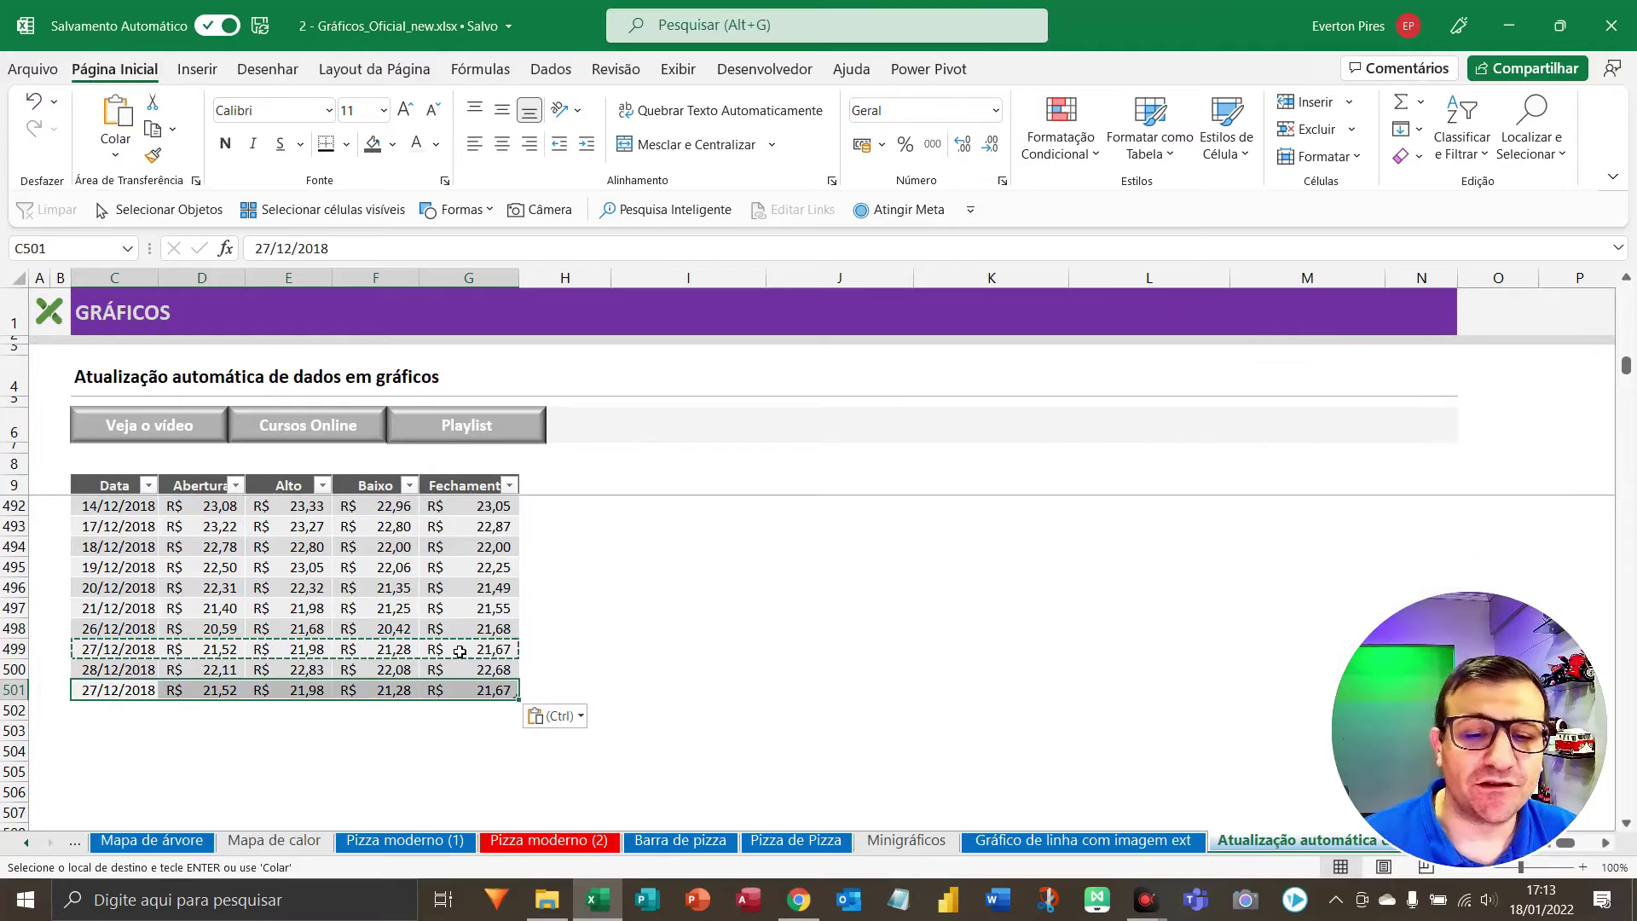
pyautogui.click(544, 730)
pyautogui.click(510, 737)
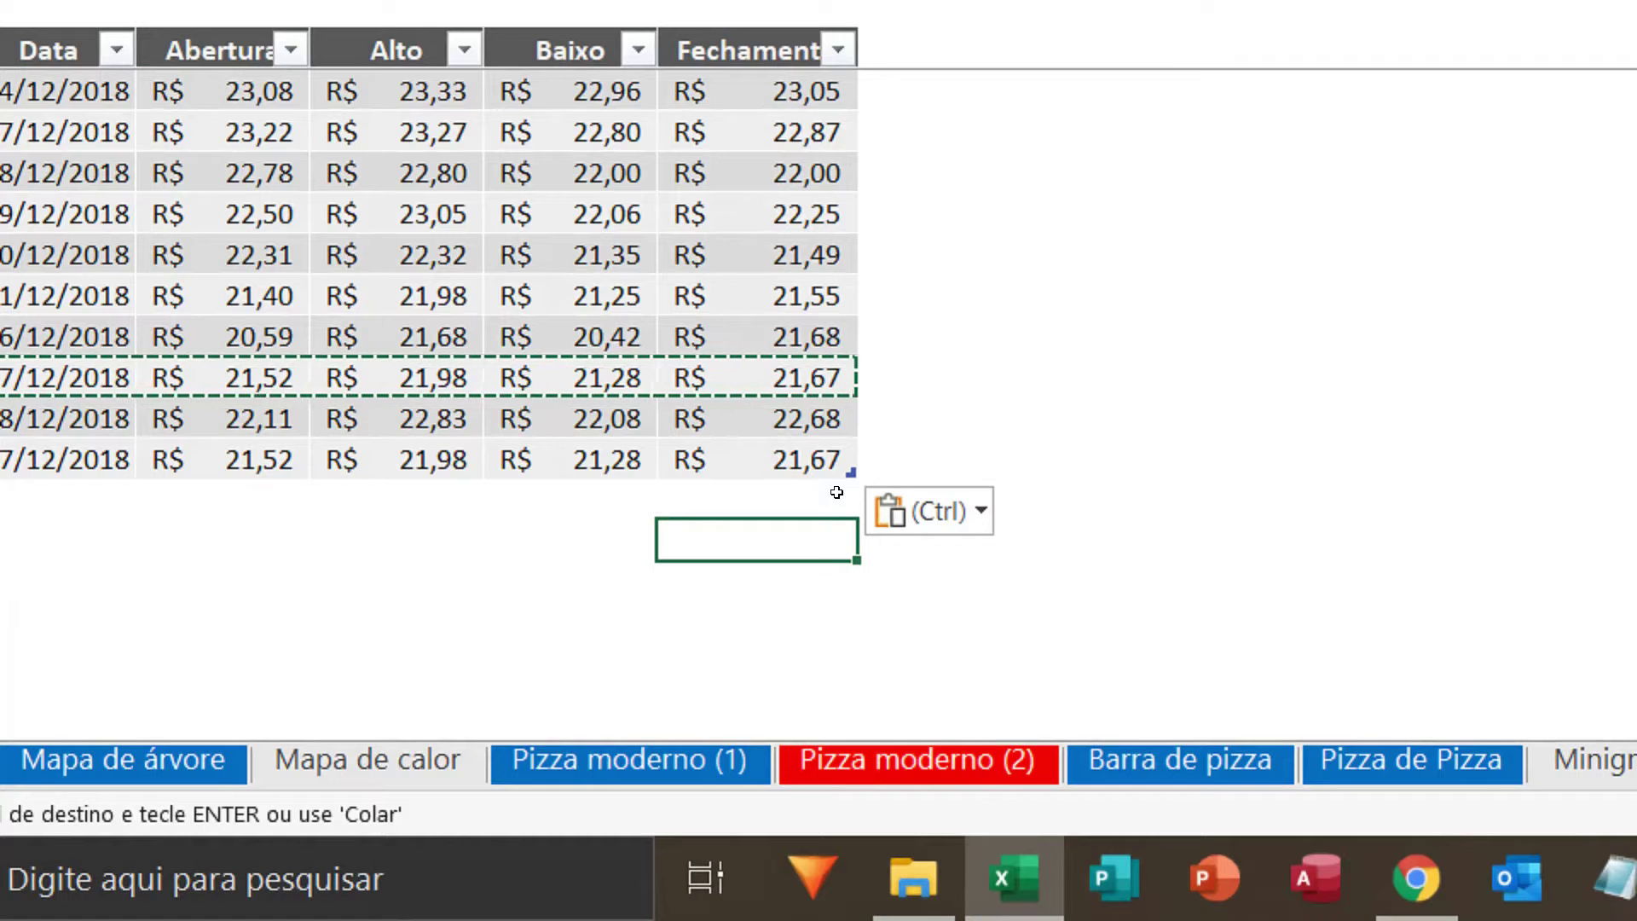
pyautogui.press('F5')
pyautogui.press('F5')
pyautogui.press('Escape')
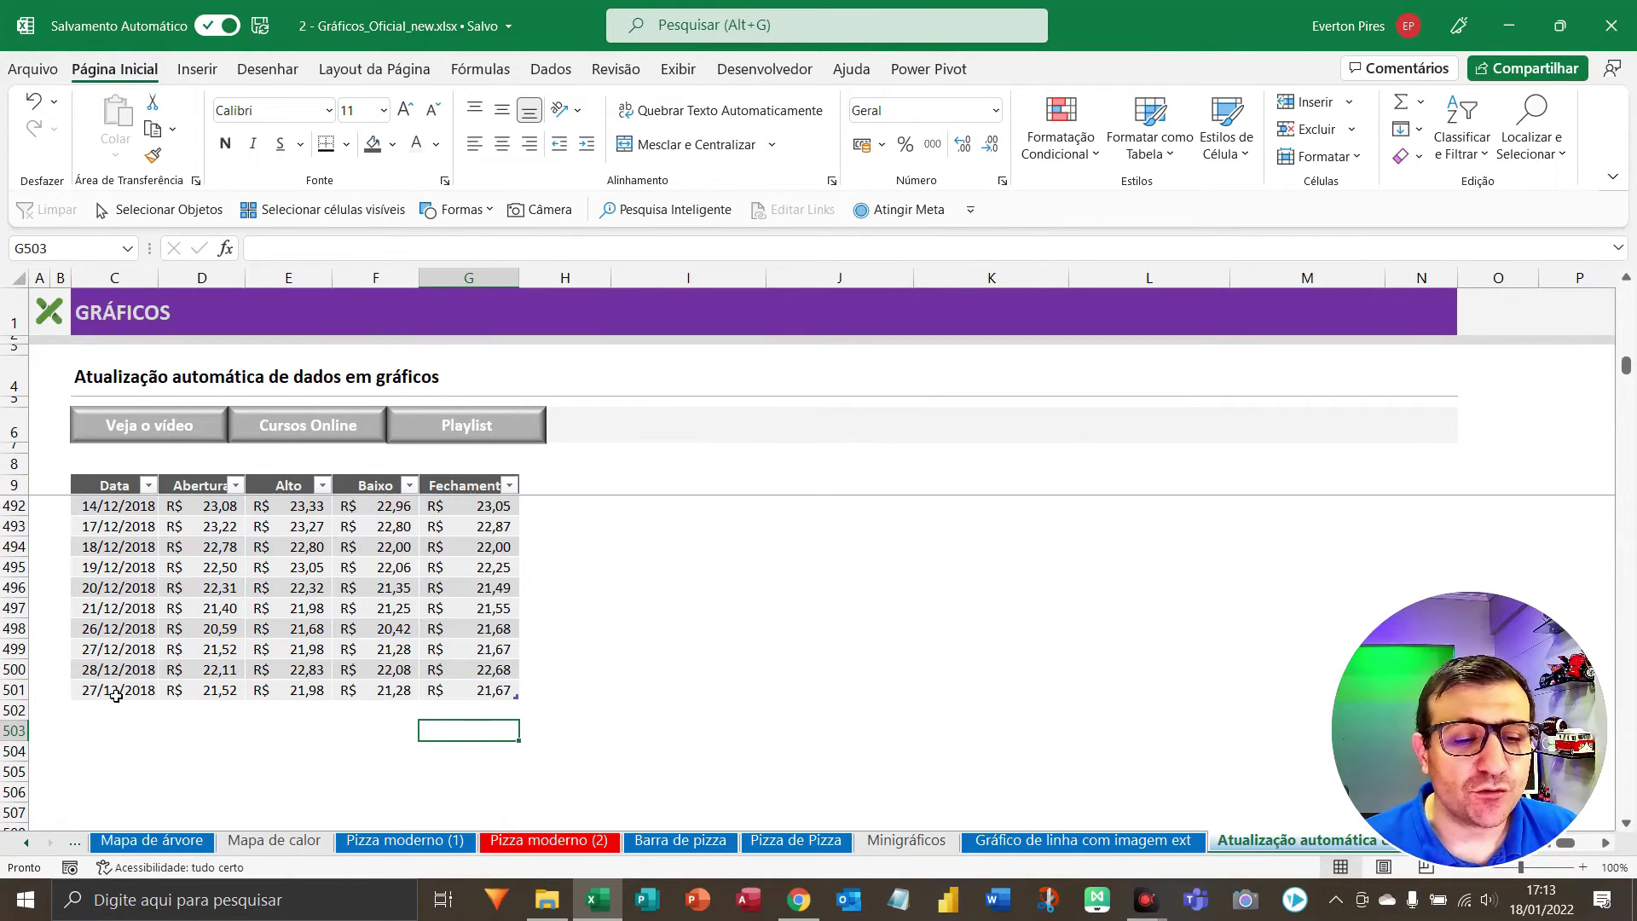
# Clear the test row C501:G501 and return to the top of the sheet.
pyautogui.moveTo(115, 692); pyautogui.dragTo(498, 703)
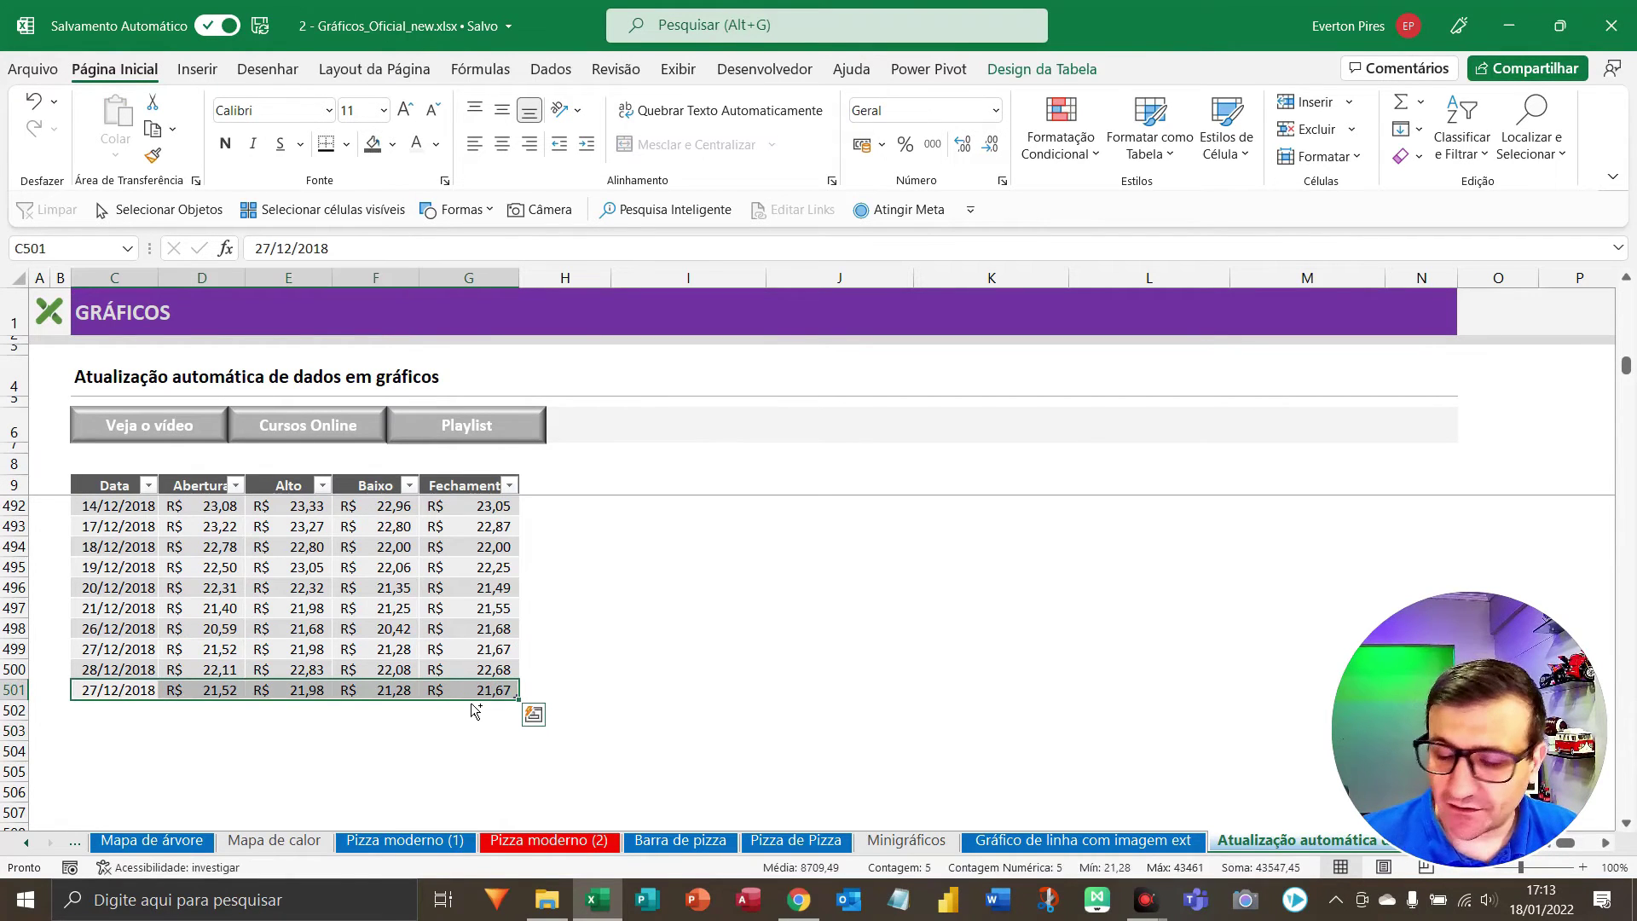
pyautogui.press('Delete')
pyautogui.click(488, 732)
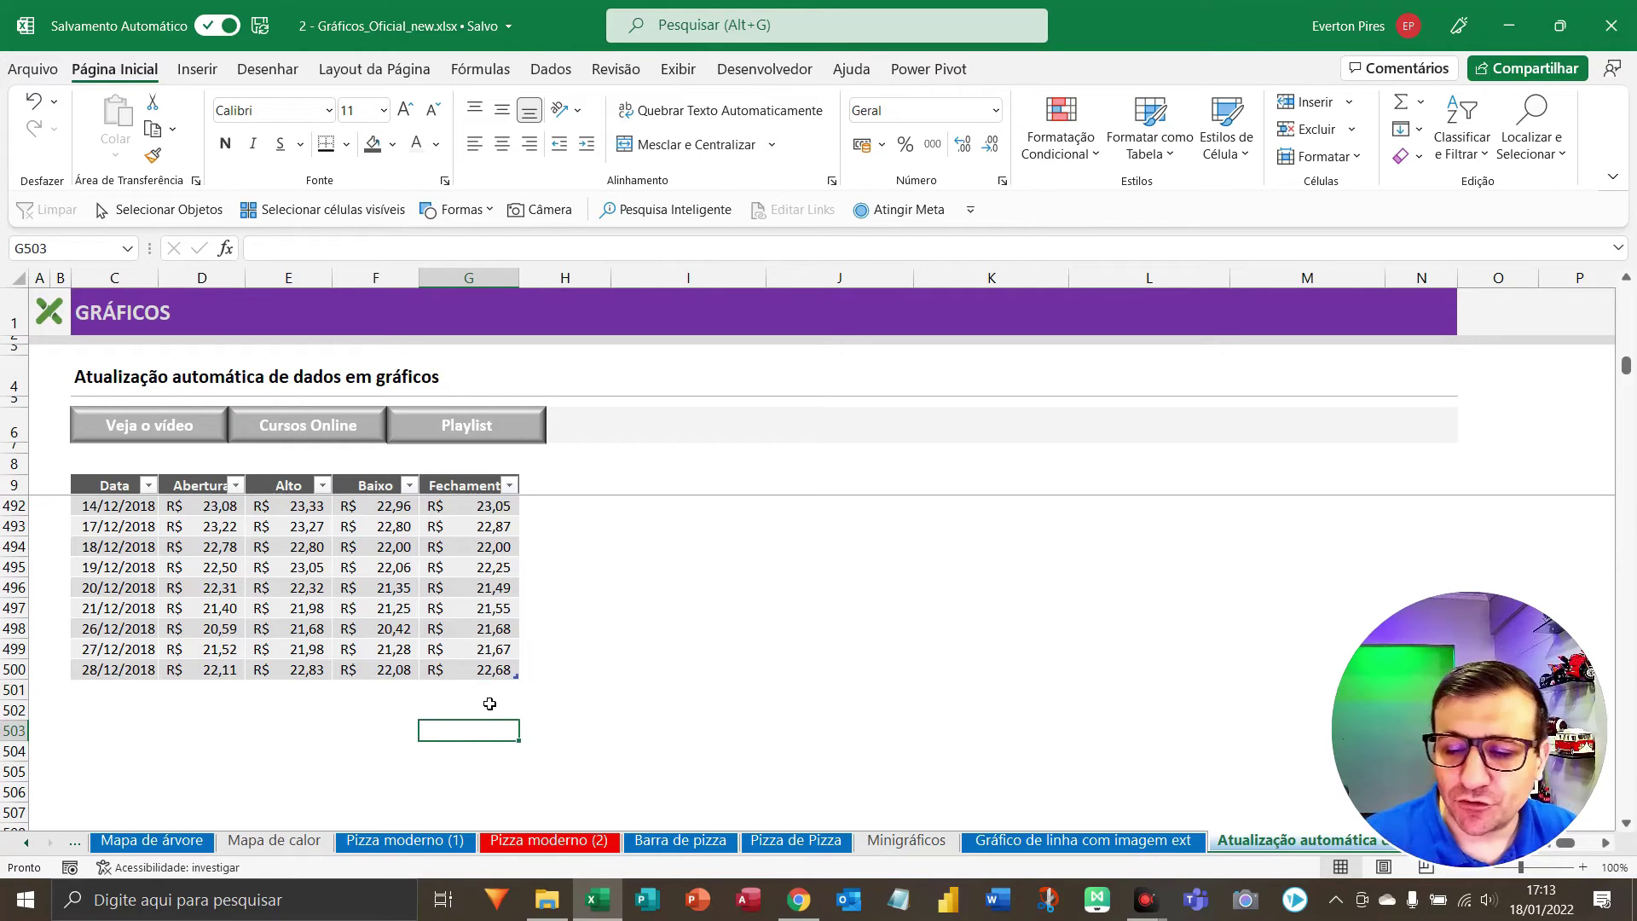
pyautogui.hotkey('ctrl', 'Home')
# Delete the old line chart and insert an Abertura-Alta-Baixa-Fechamento chart from Tabela4's price data.
pyautogui.click(719, 544)
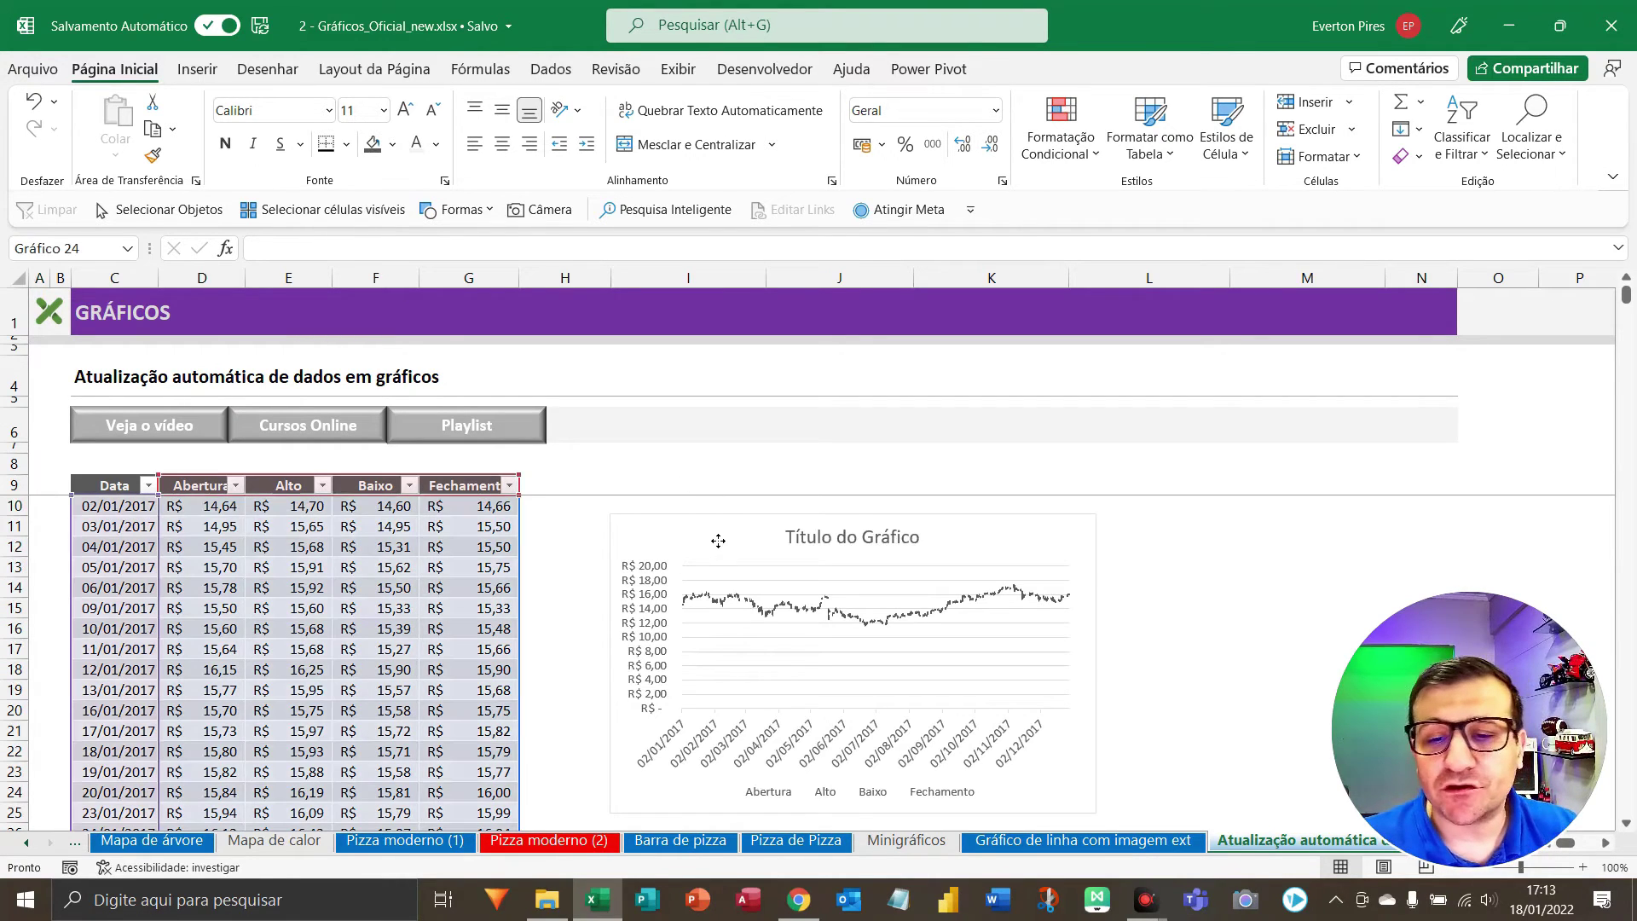
pyautogui.press('Delete')
pyautogui.moveTo(115, 485); pyautogui.dragTo(471, 588)
pyautogui.click(197, 68)
pyautogui.click(747, 102)
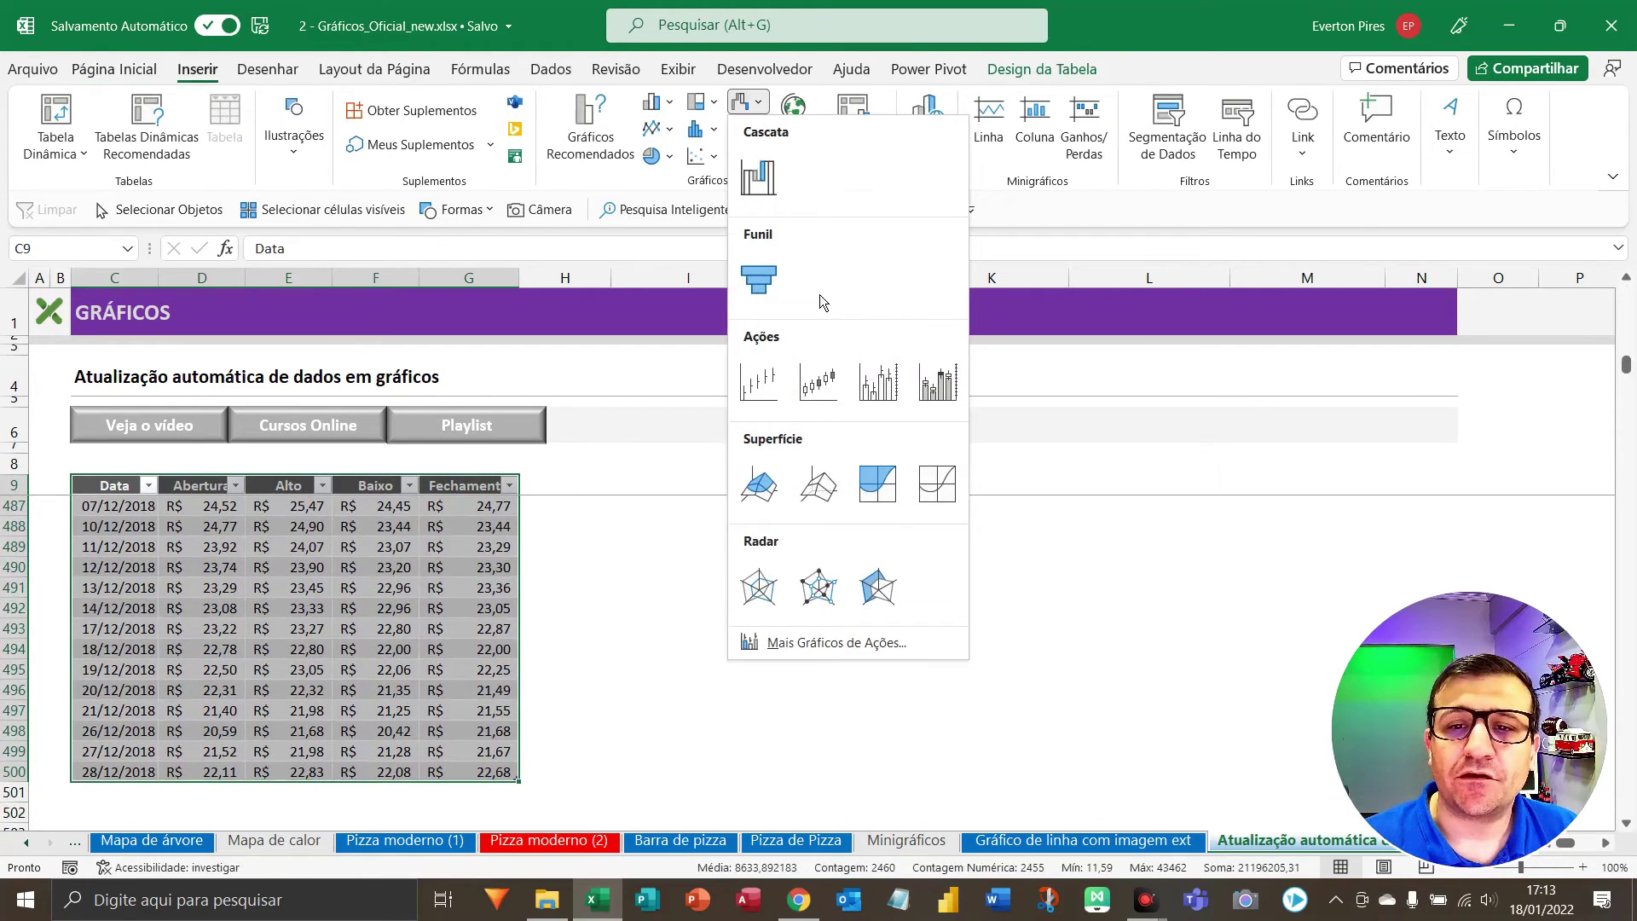
pyautogui.click(830, 399)
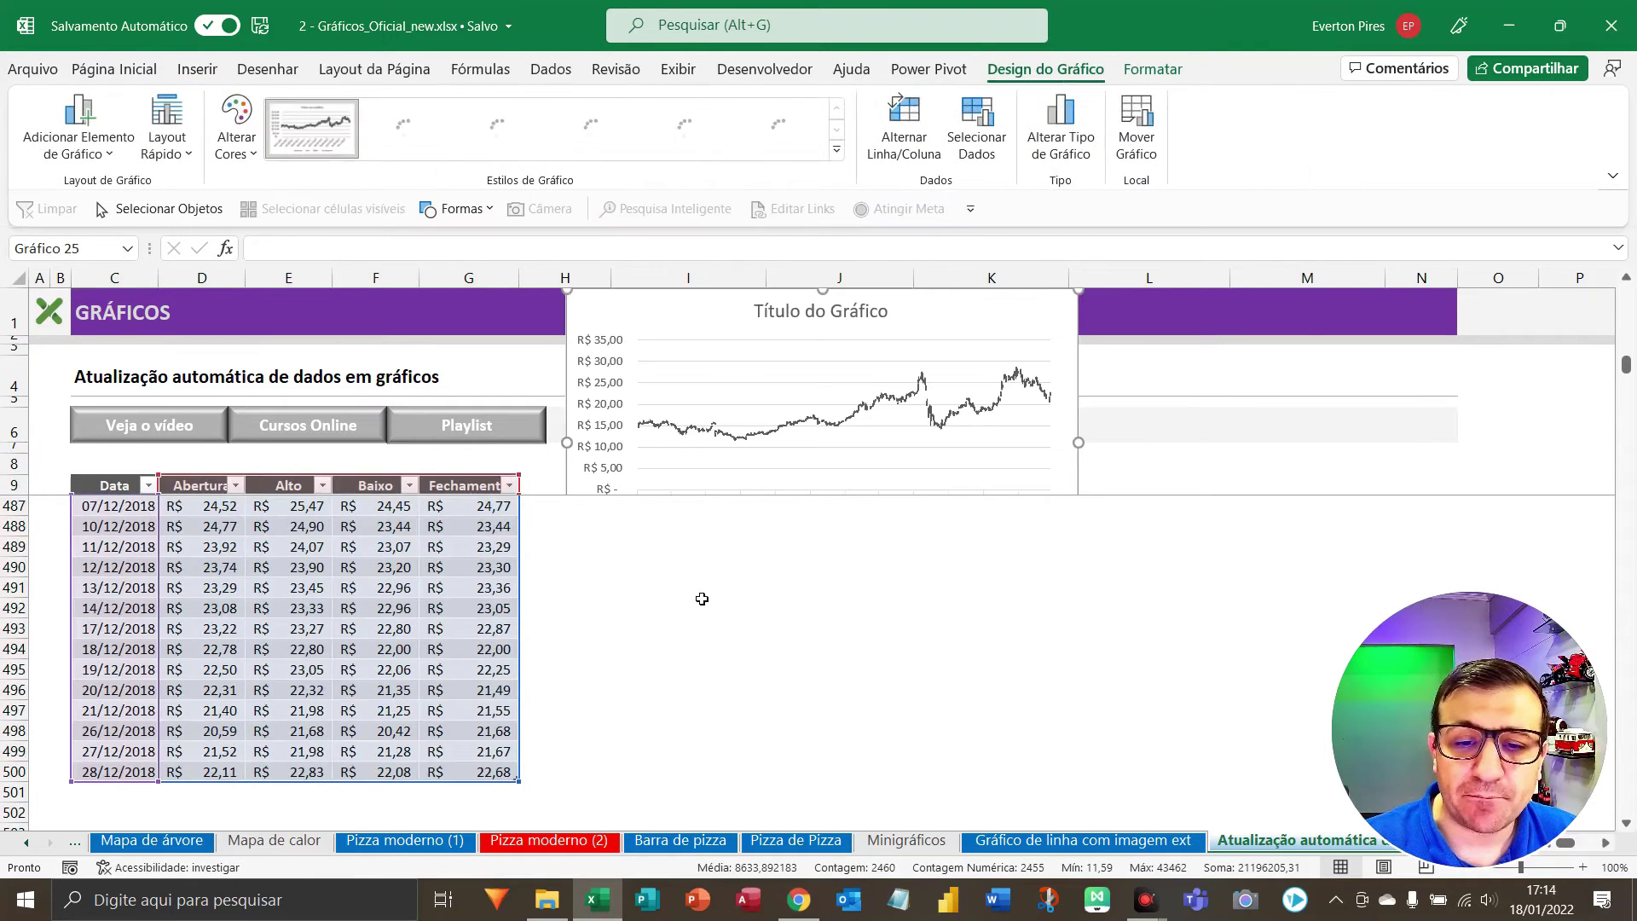
# Cut the new stock chart and paste it beside rows 10–25 of Tabela4.
pyautogui.moveTo(1049, 318); pyautogui.dragTo(1069, 575)
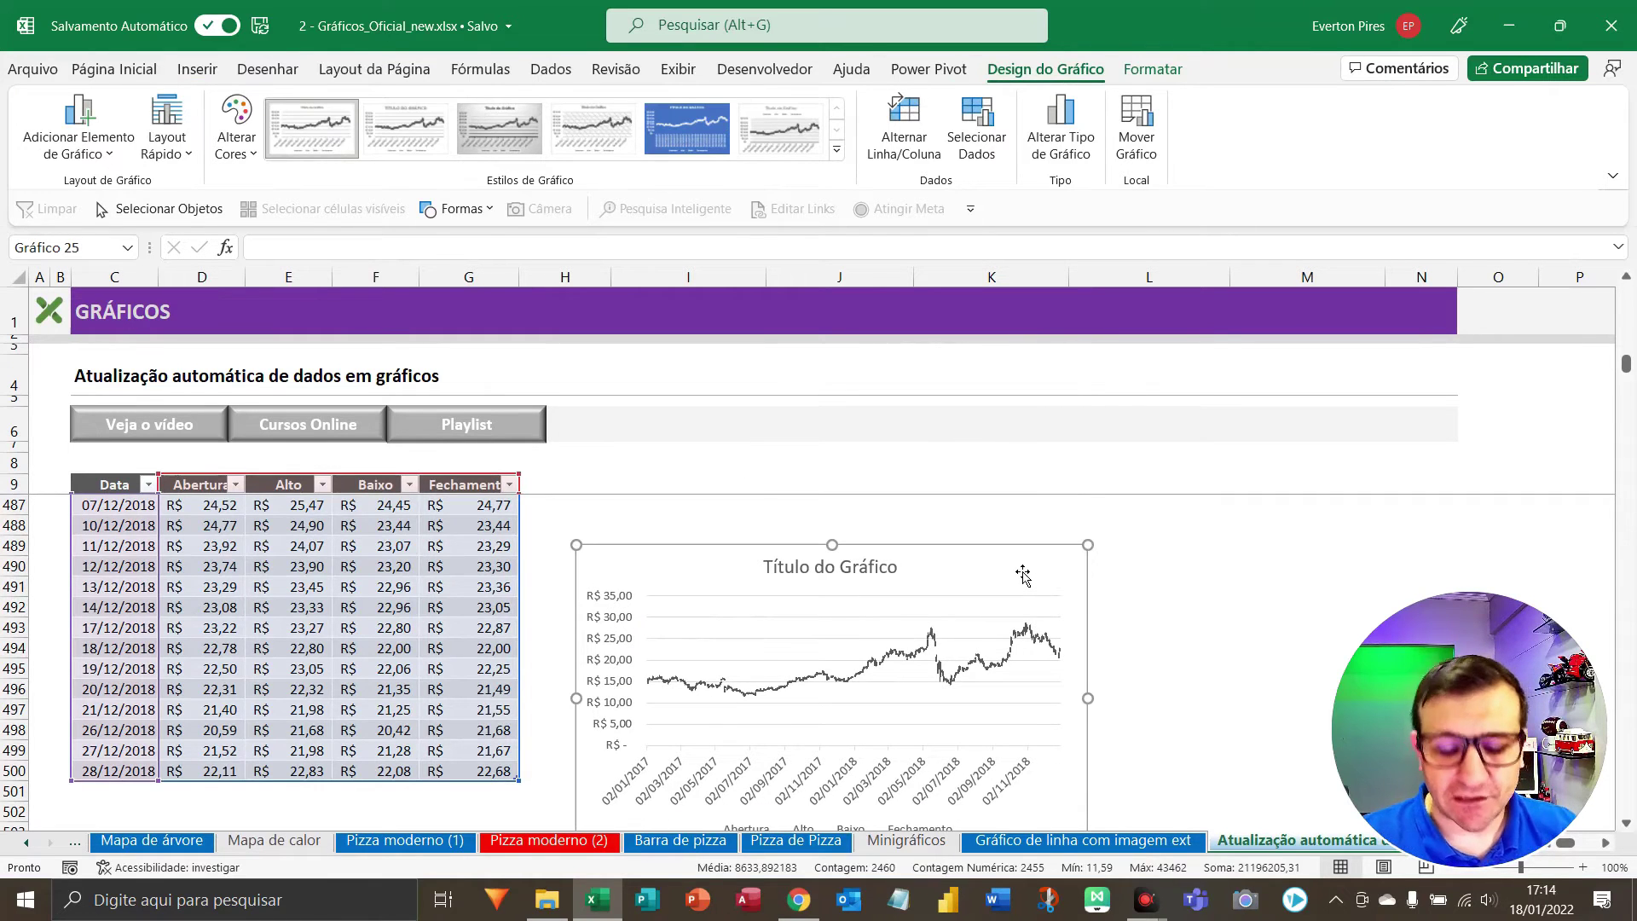
pyautogui.press('Delete')
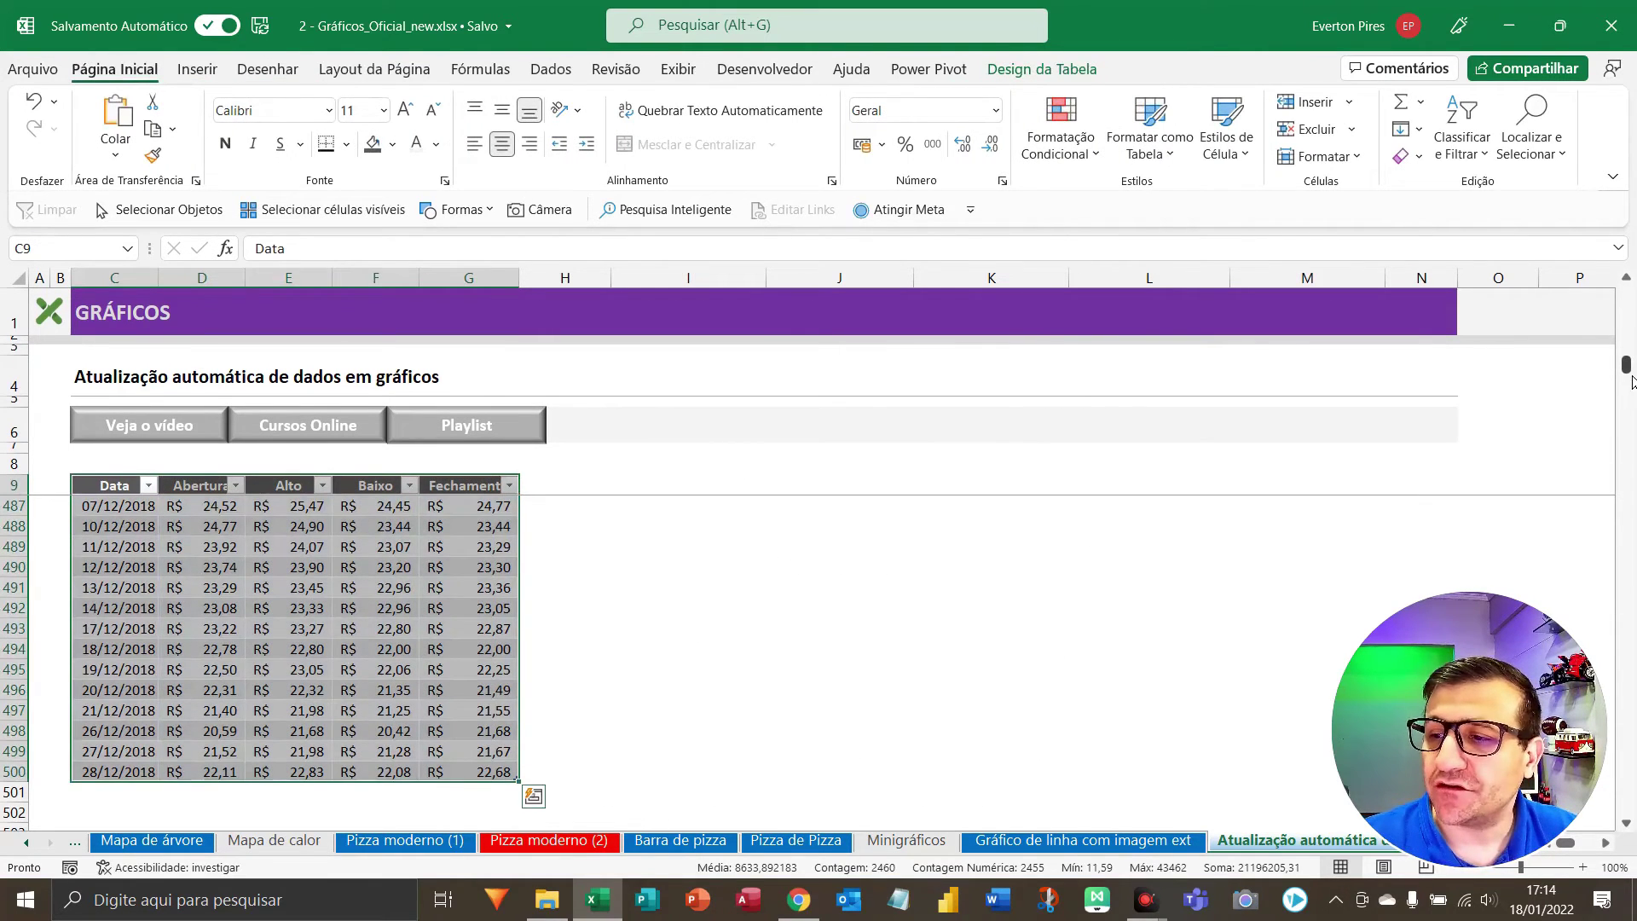
pyautogui.moveTo(1632, 381); pyautogui.dragTo(1631, 298)
pyautogui.hotkey('ctrl', 'v')
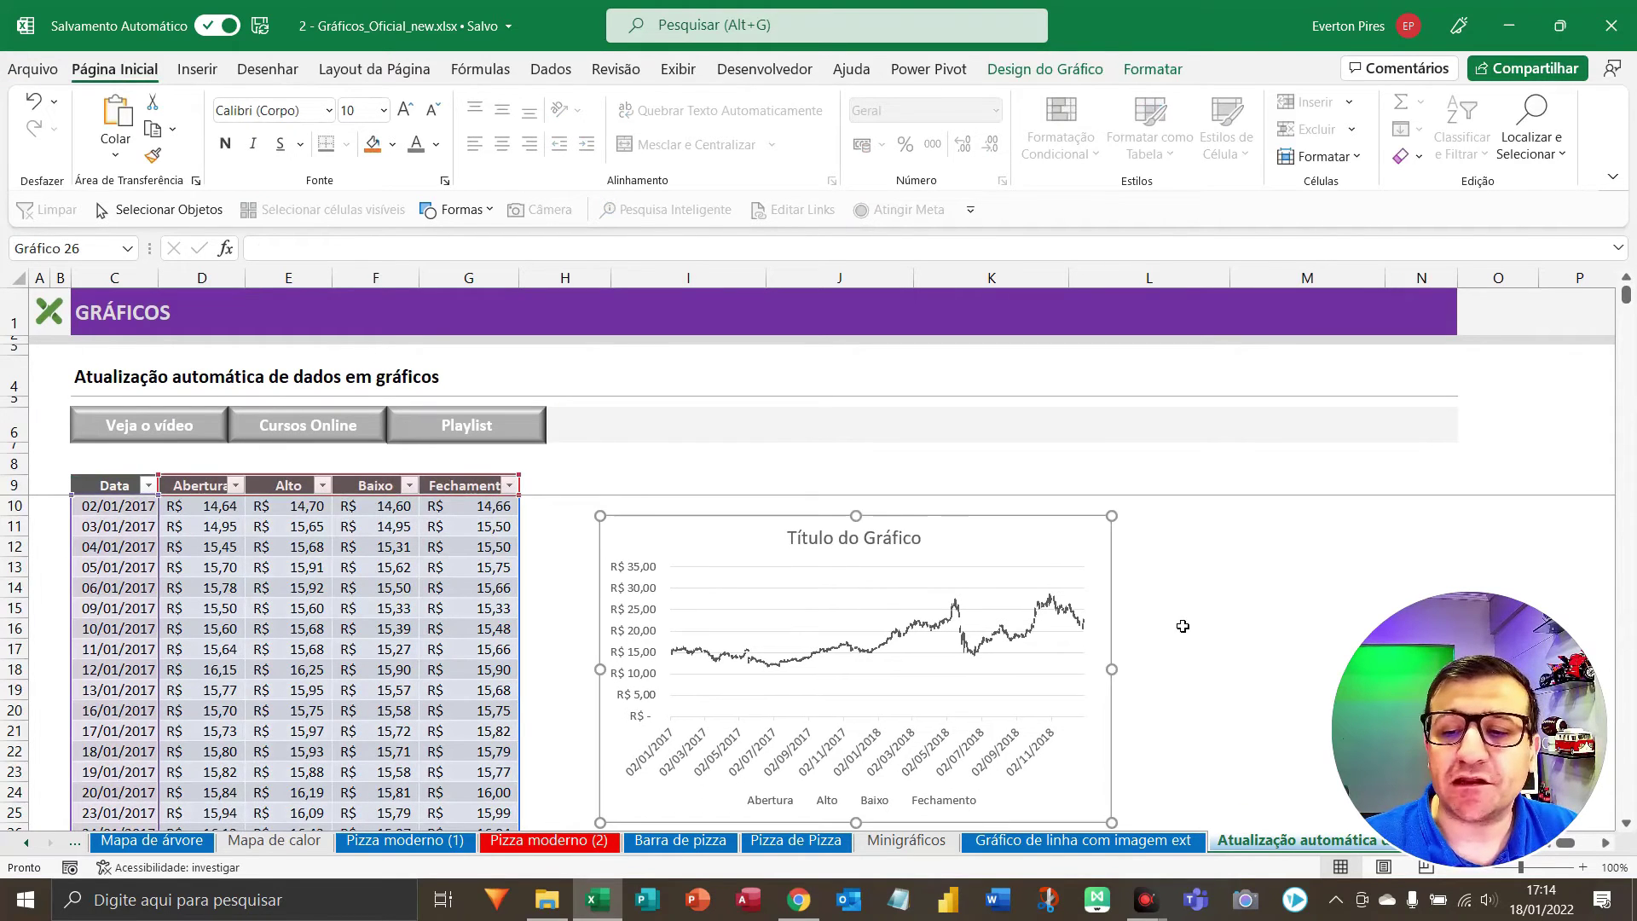
pyautogui.click(1262, 609)
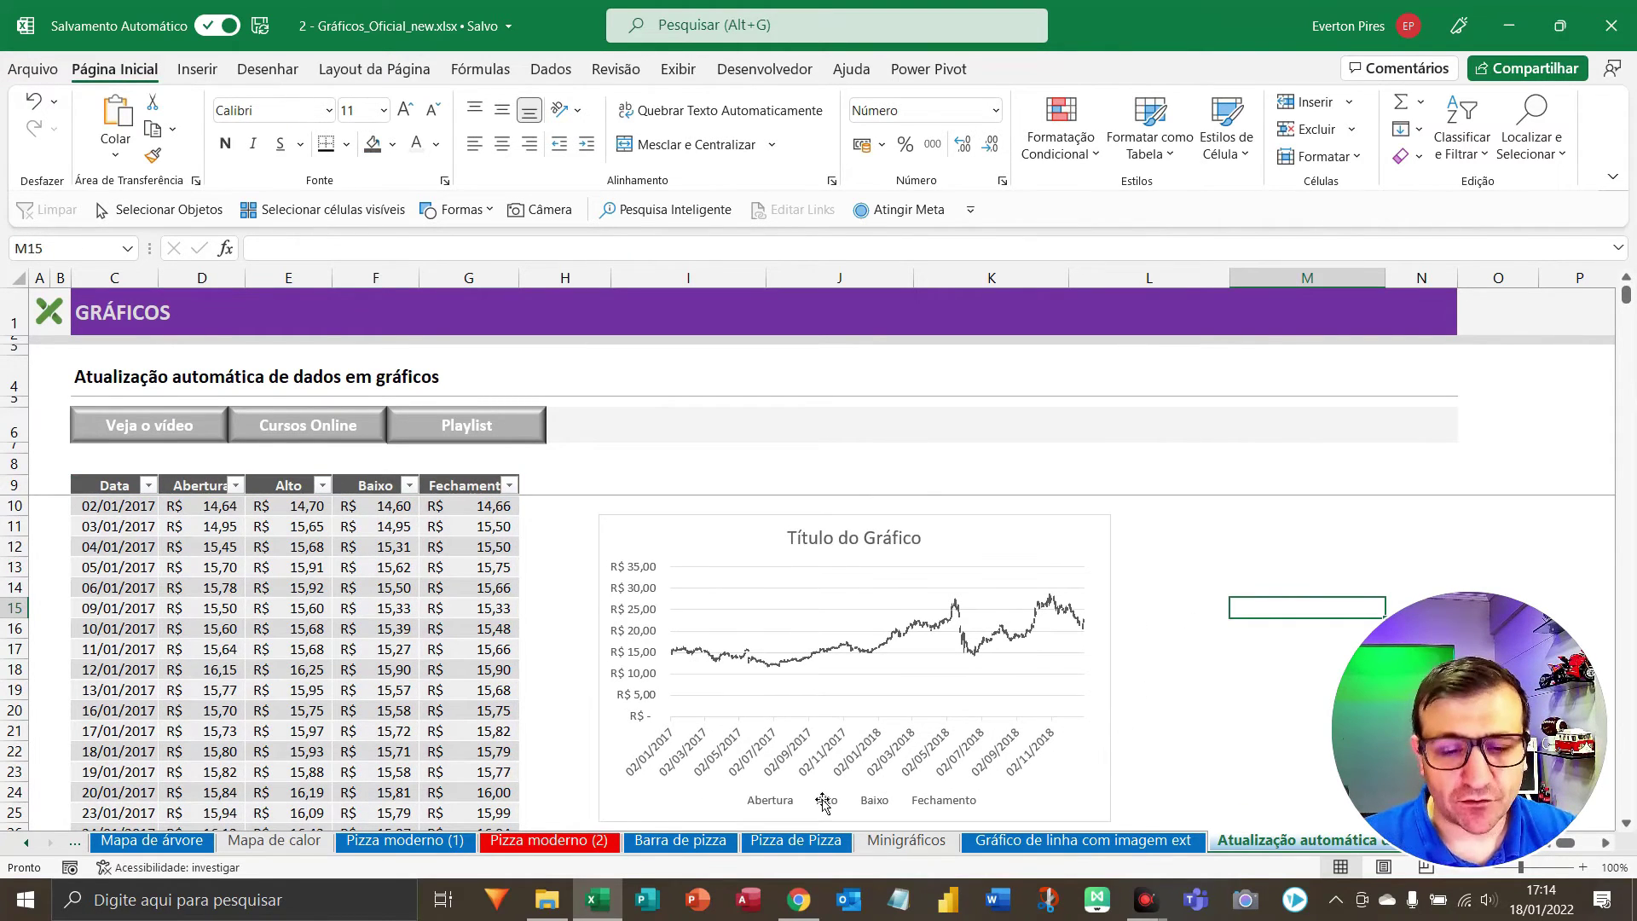
# Move right across the sheet to columns R–AA showing the 2018 and 2019 price lists.
pyautogui.press('F5')
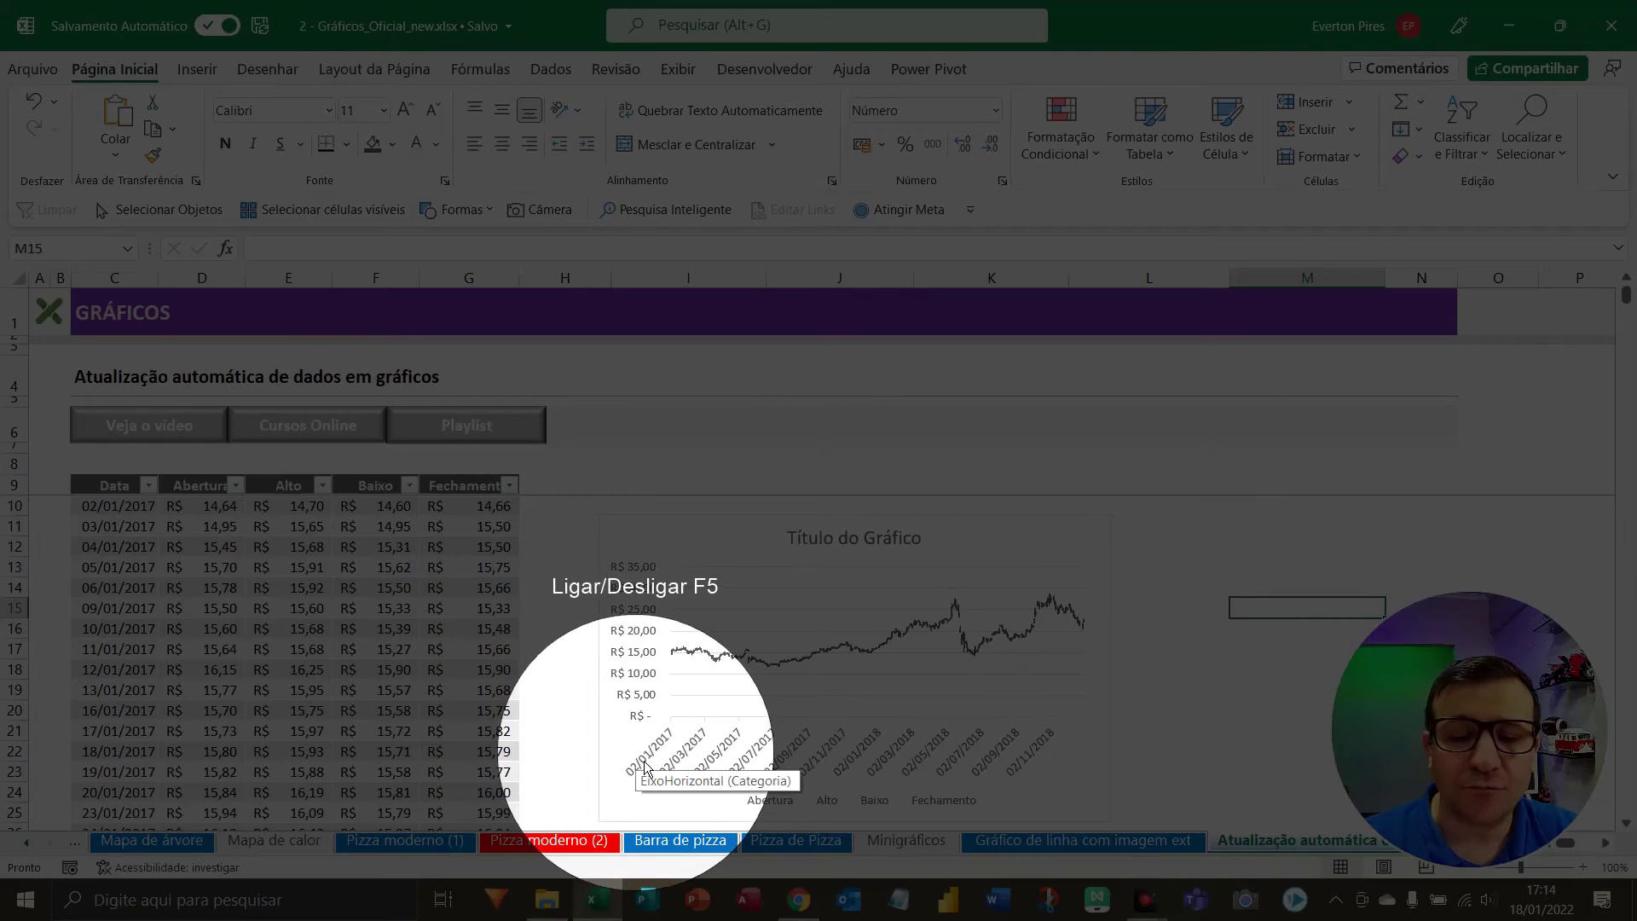
pyautogui.press('F5')
pyautogui.press('F5')
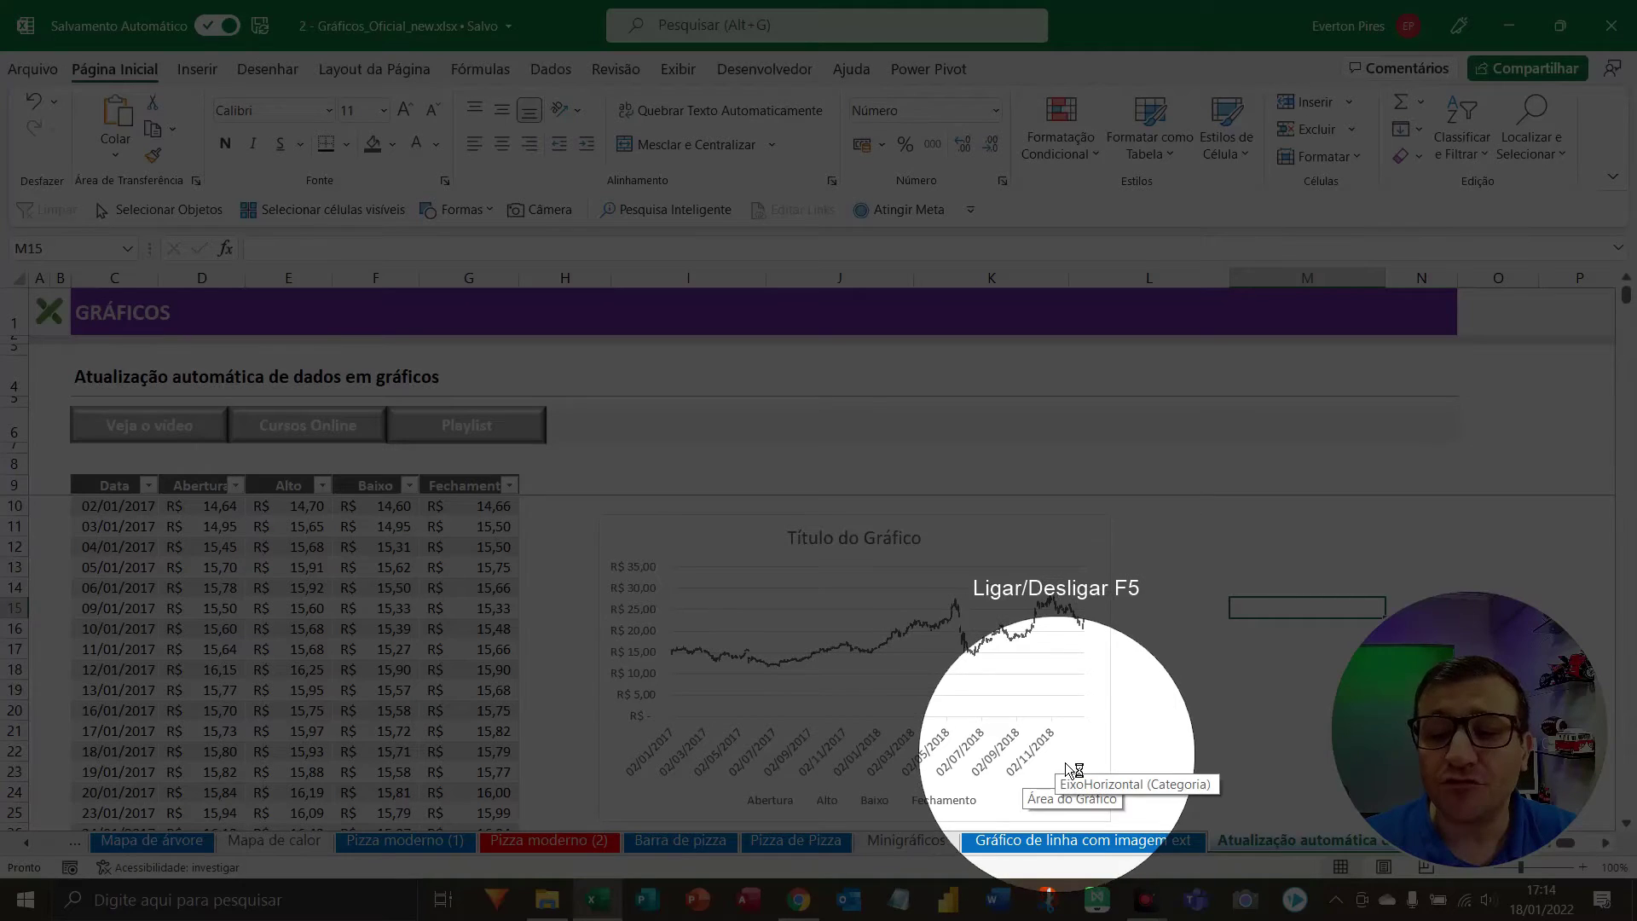
pyautogui.press('F5')
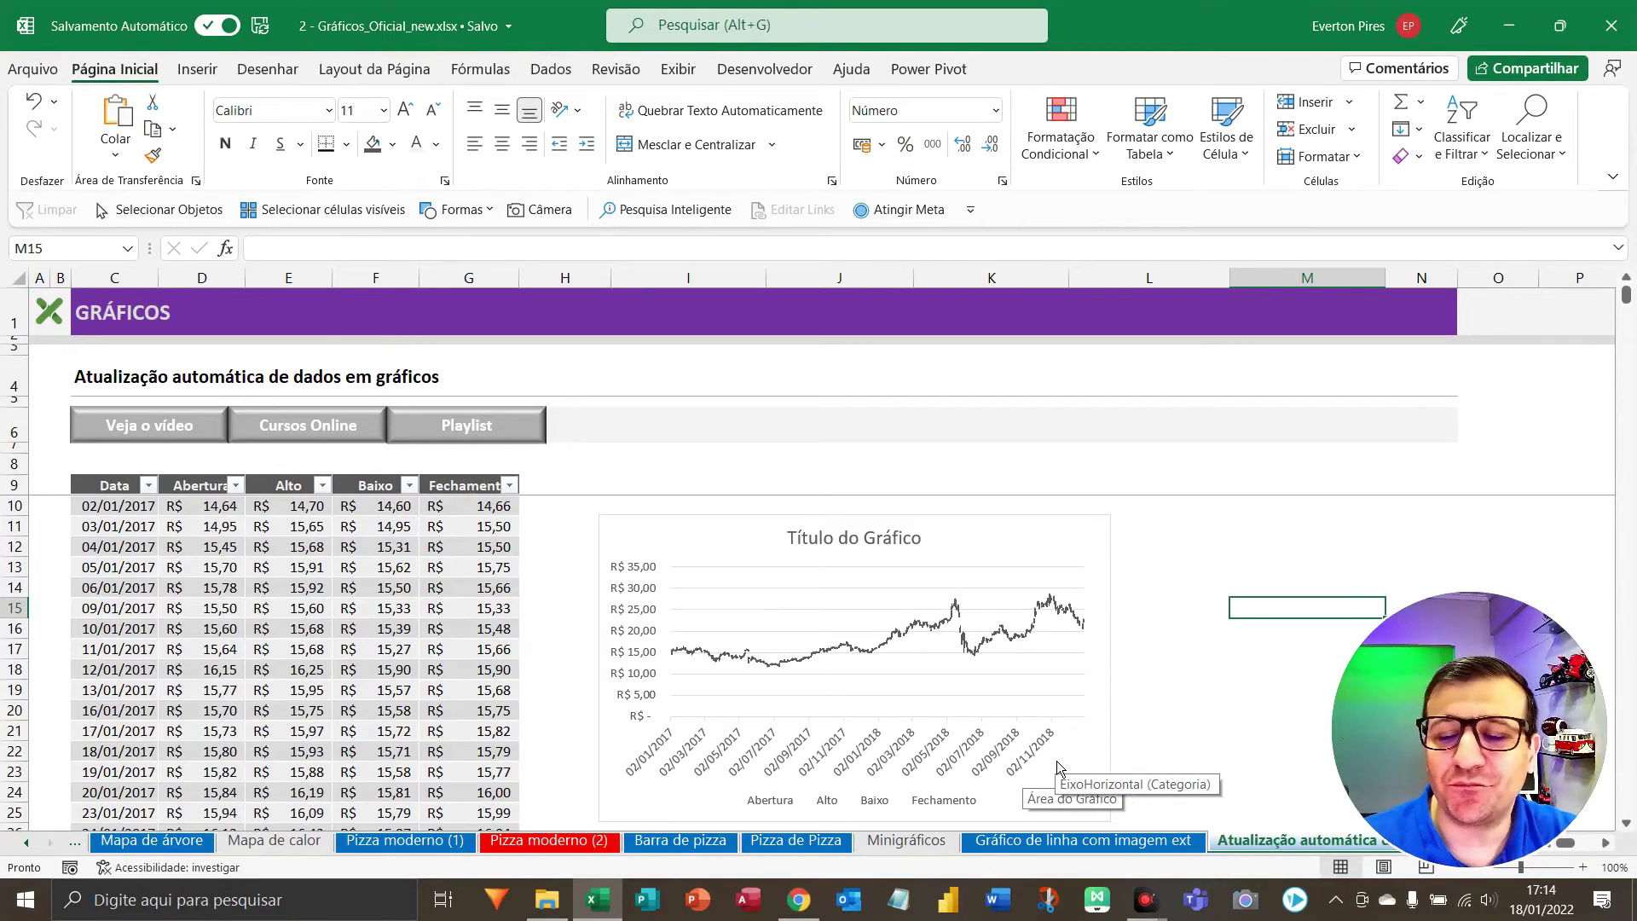
pyautogui.press('Right')
pyautogui.press('Right')
pyautogui.press('Right')
pyautogui.press('Right')
pyautogui.press('Right')
pyautogui.press('Right')
pyautogui.press('Right')
pyautogui.press('Right')
pyautogui.press('Right')
pyautogui.press('Right')
pyautogui.press('Right')
pyautogui.press('Right')
pyautogui.press('Right')
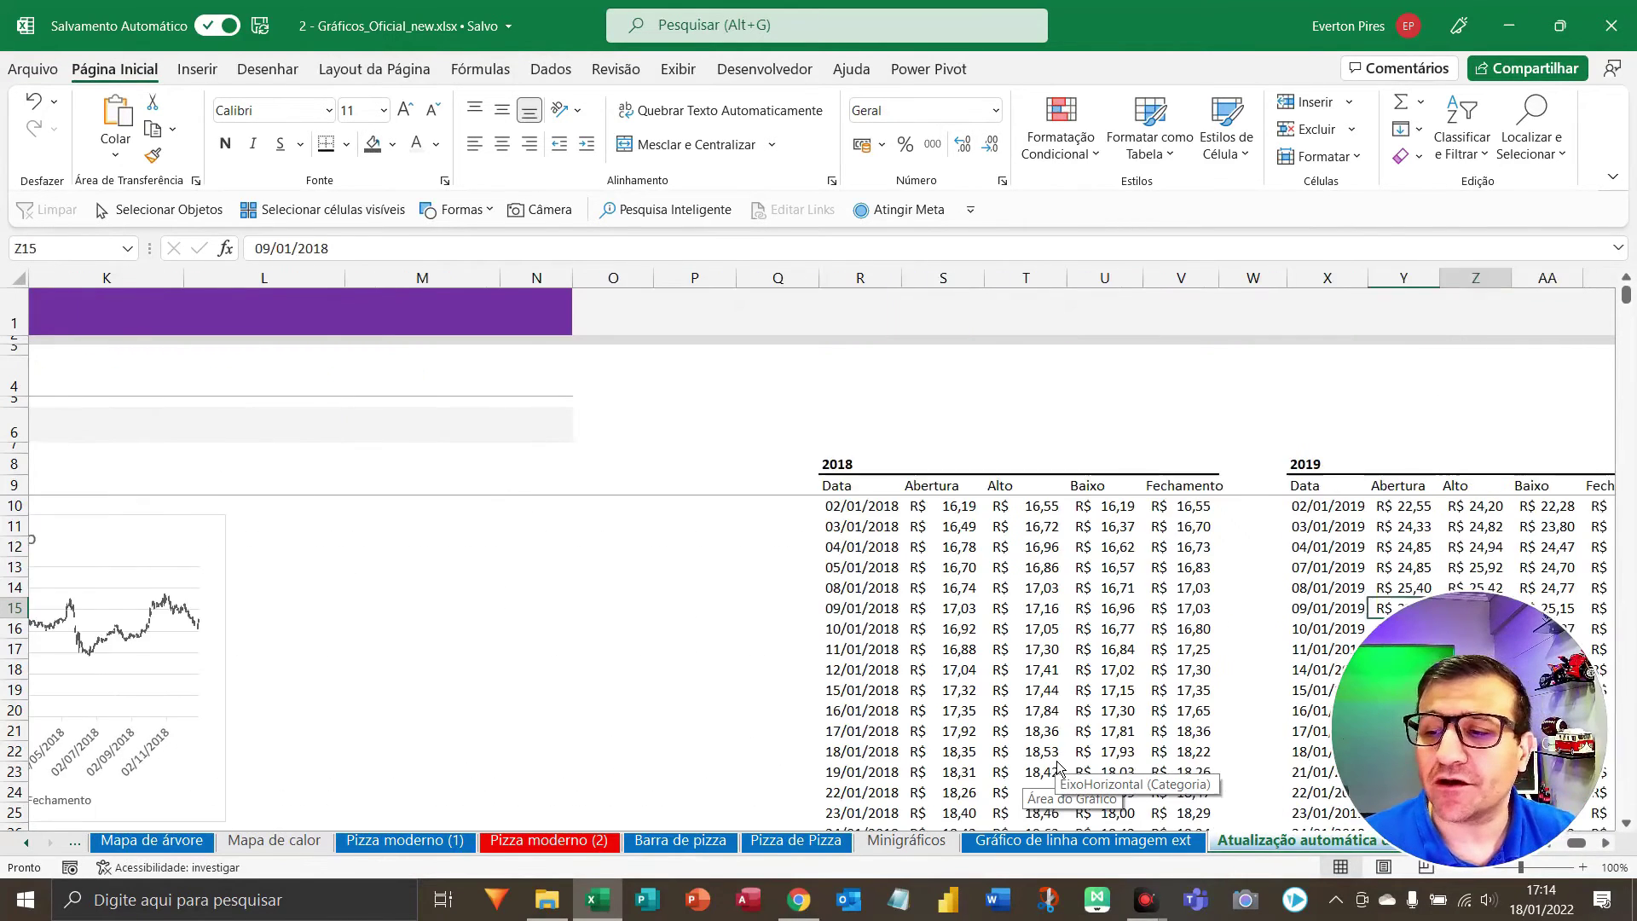
# Select and copy the 2019 price rows X10:AB255.
pyautogui.press('Right')
pyautogui.press('Right')
pyautogui.press('Right')
pyautogui.press('Right')
pyautogui.press('Up')
pyautogui.press('Up')
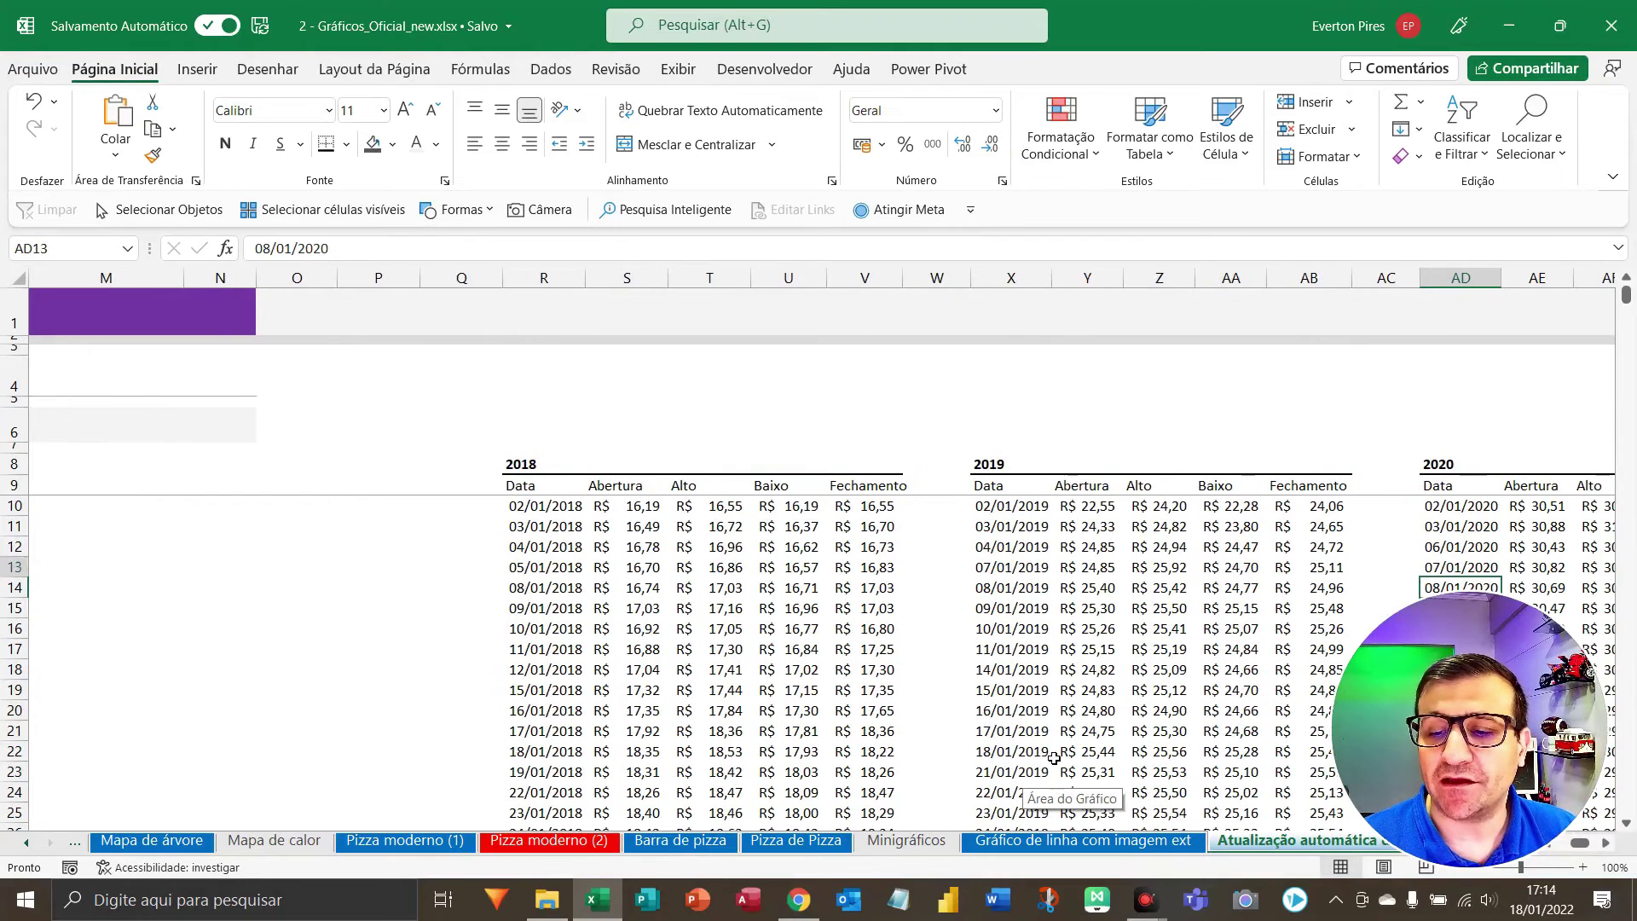
pyautogui.moveTo(994, 506); pyautogui.dragTo(1310, 550)
pyautogui.hotkey('ctrl', 'shift', 'Down')
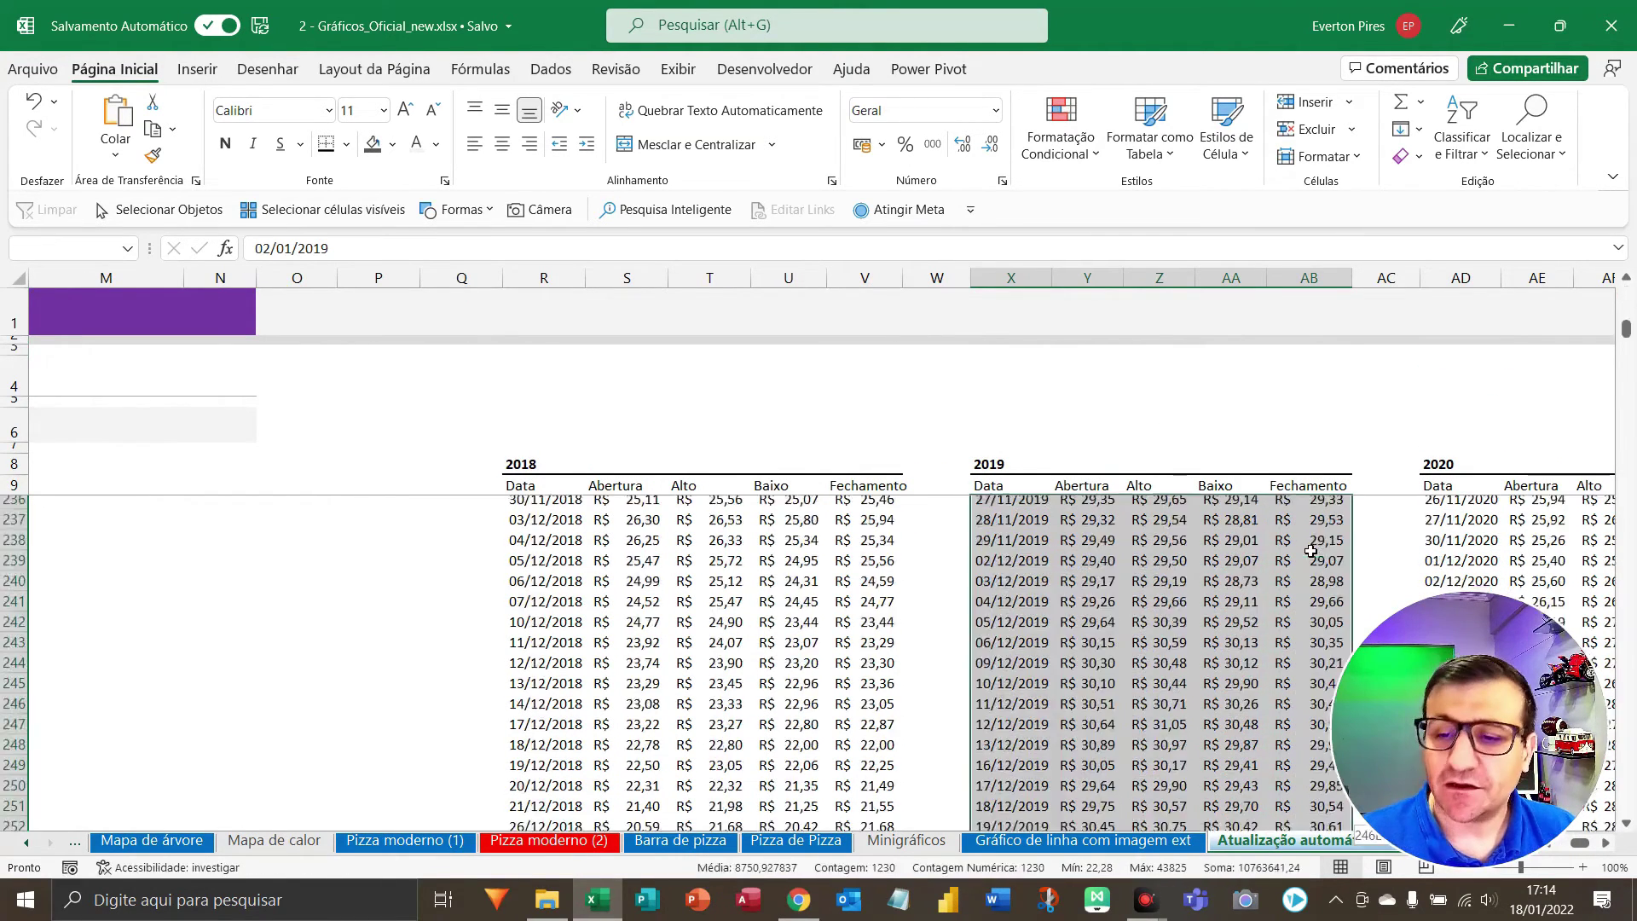
pyautogui.hotkey('ctrl', 'c')
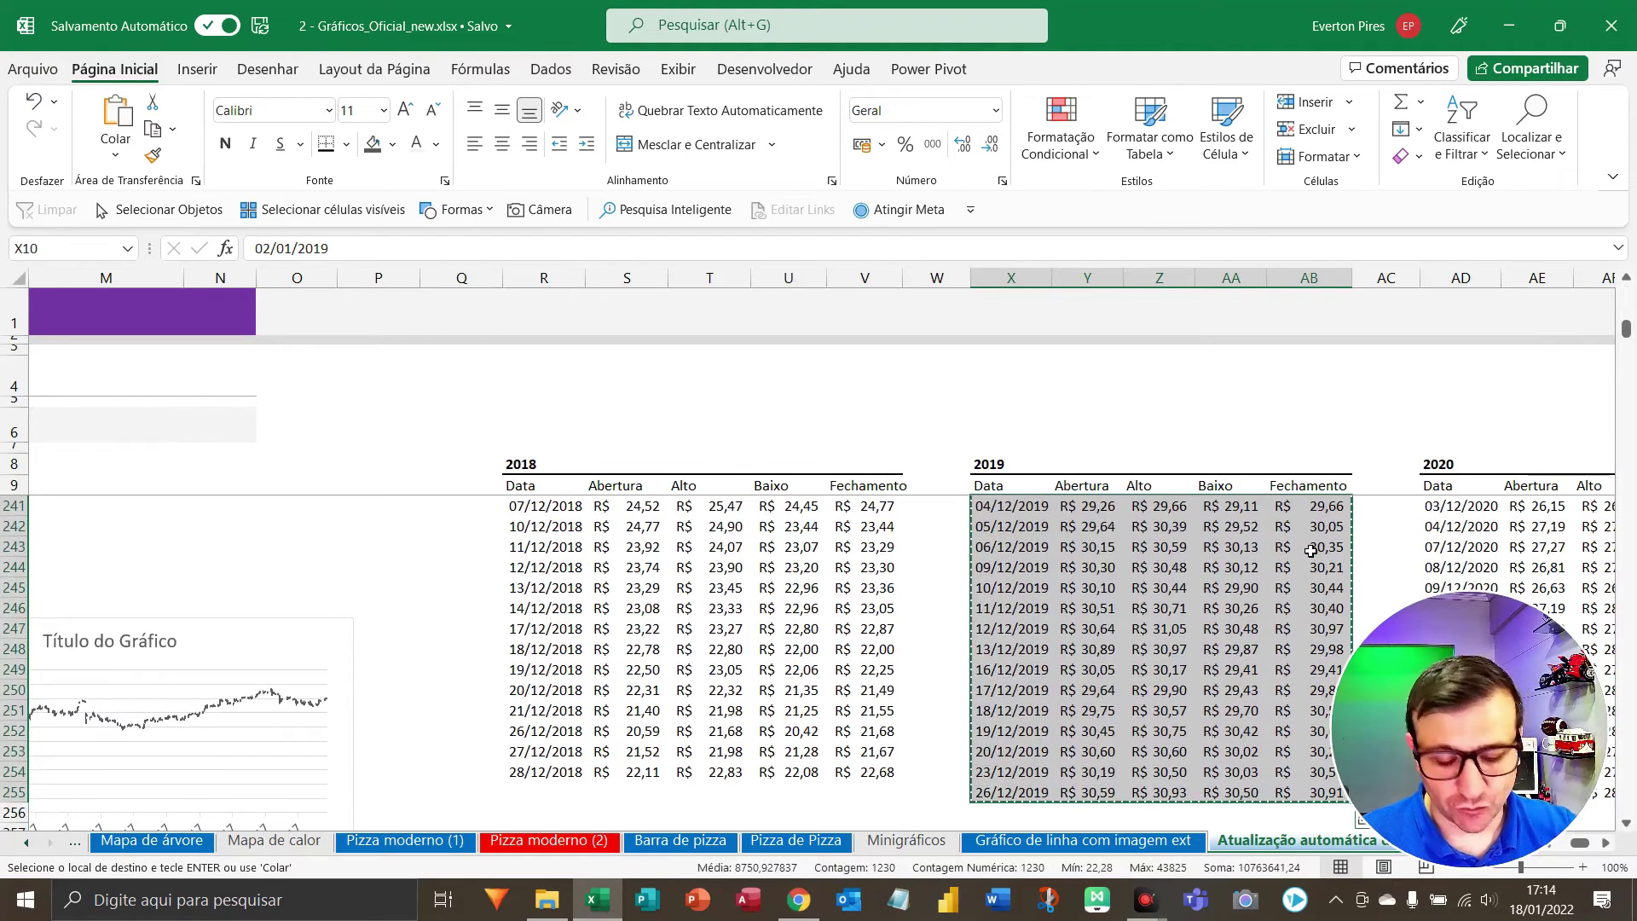
# Paste the 2019 rows as values at C501, directly below the table's last 2018 row.
pyautogui.hotkey('ctrl', 'Home')
pyautogui.click(135, 609)
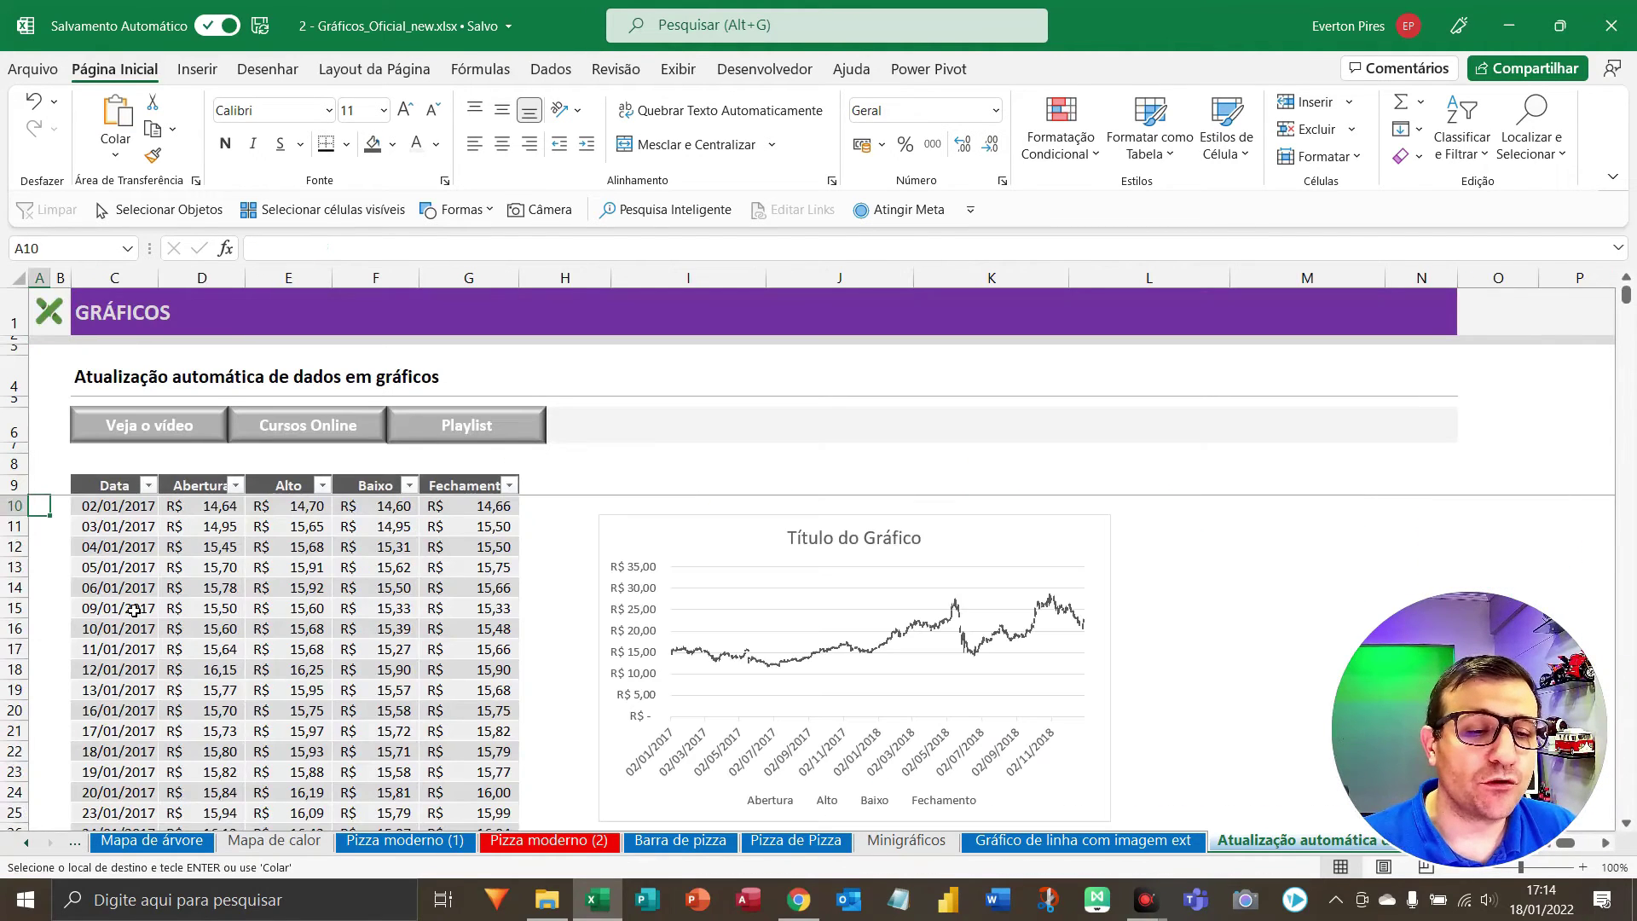
pyautogui.hotkey('ctrl', 'Down')
pyautogui.press('Down')
pyautogui.press('Down')
pyautogui.press('Down')
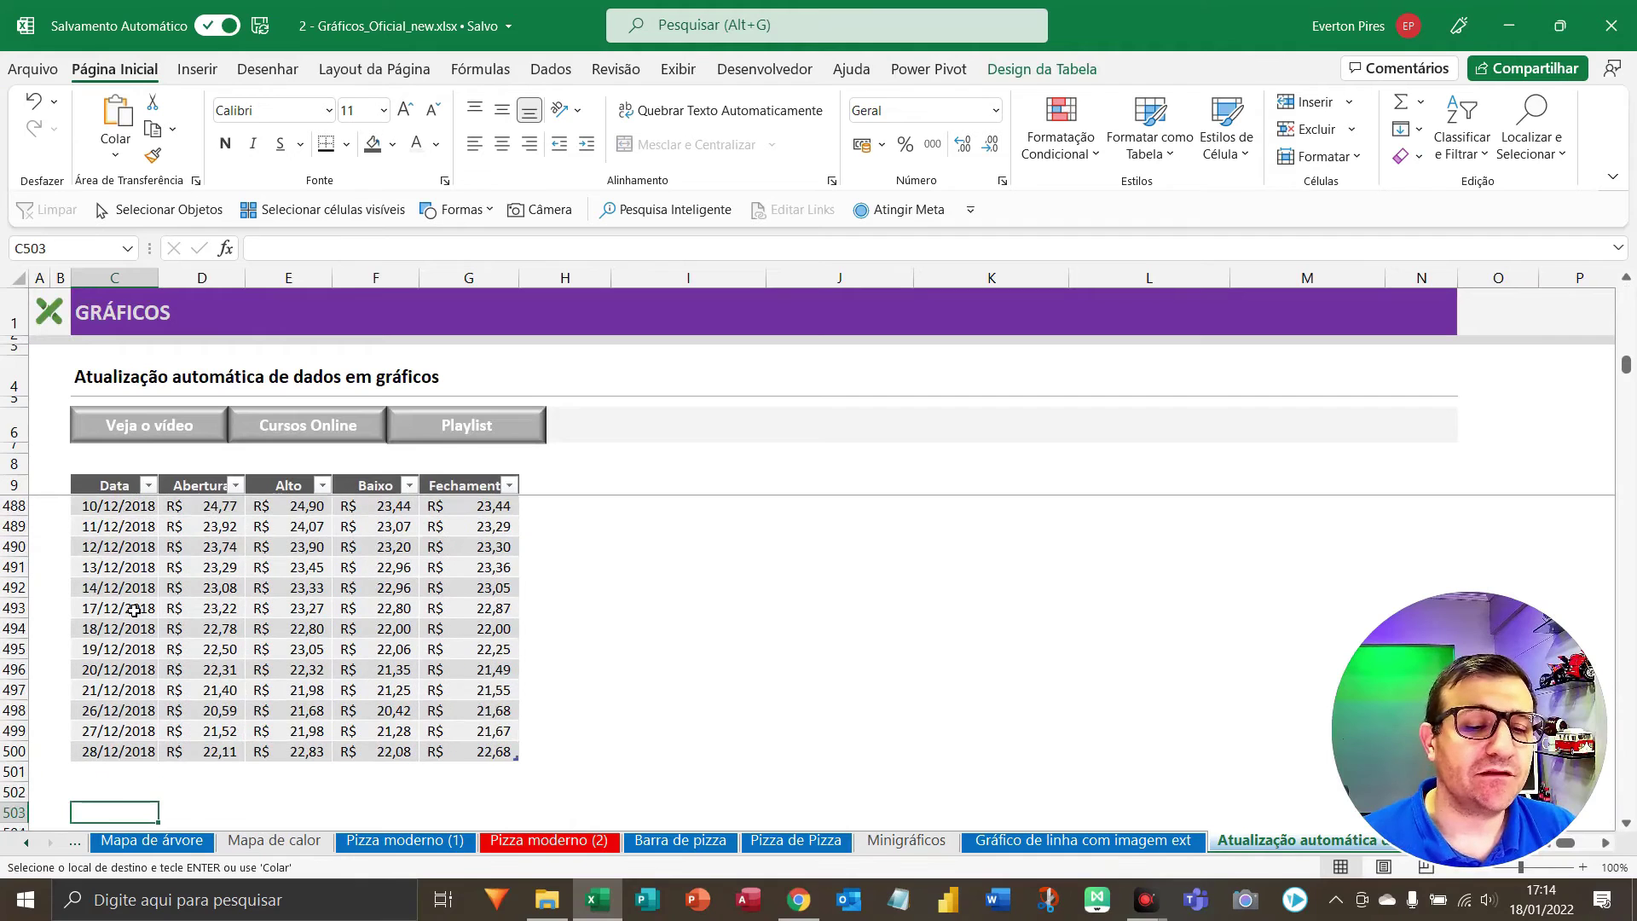
pyautogui.press('Up')
pyautogui.press('Up')
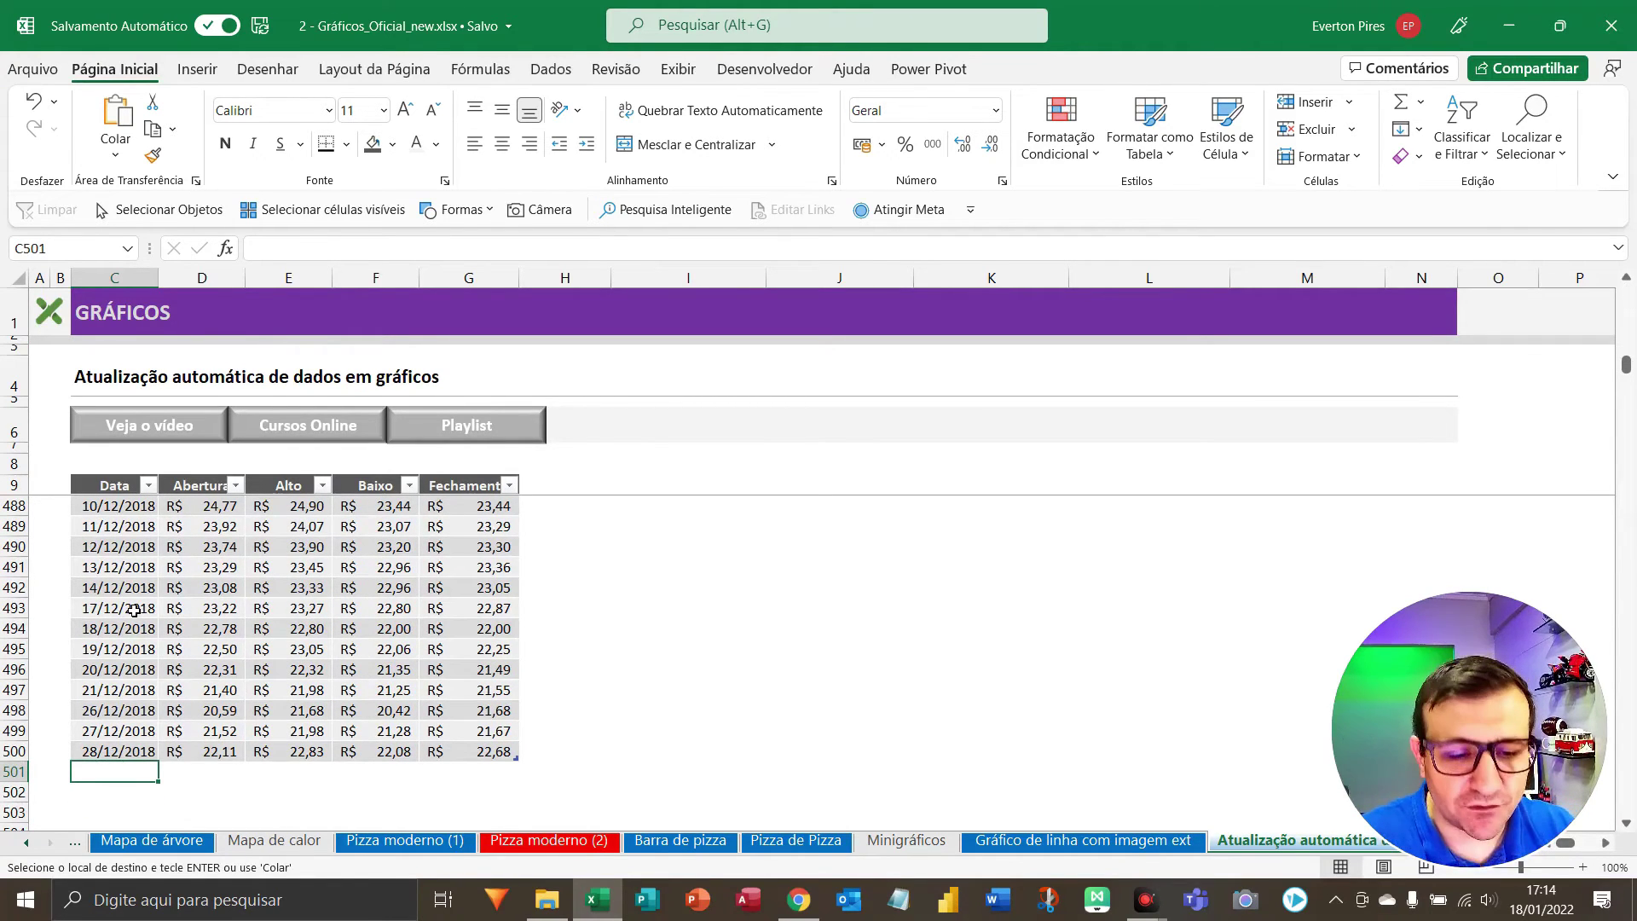
pyautogui.hotkey('ctrl', 'alt', 'v')
pyautogui.press('Down')
pyautogui.press('Down')
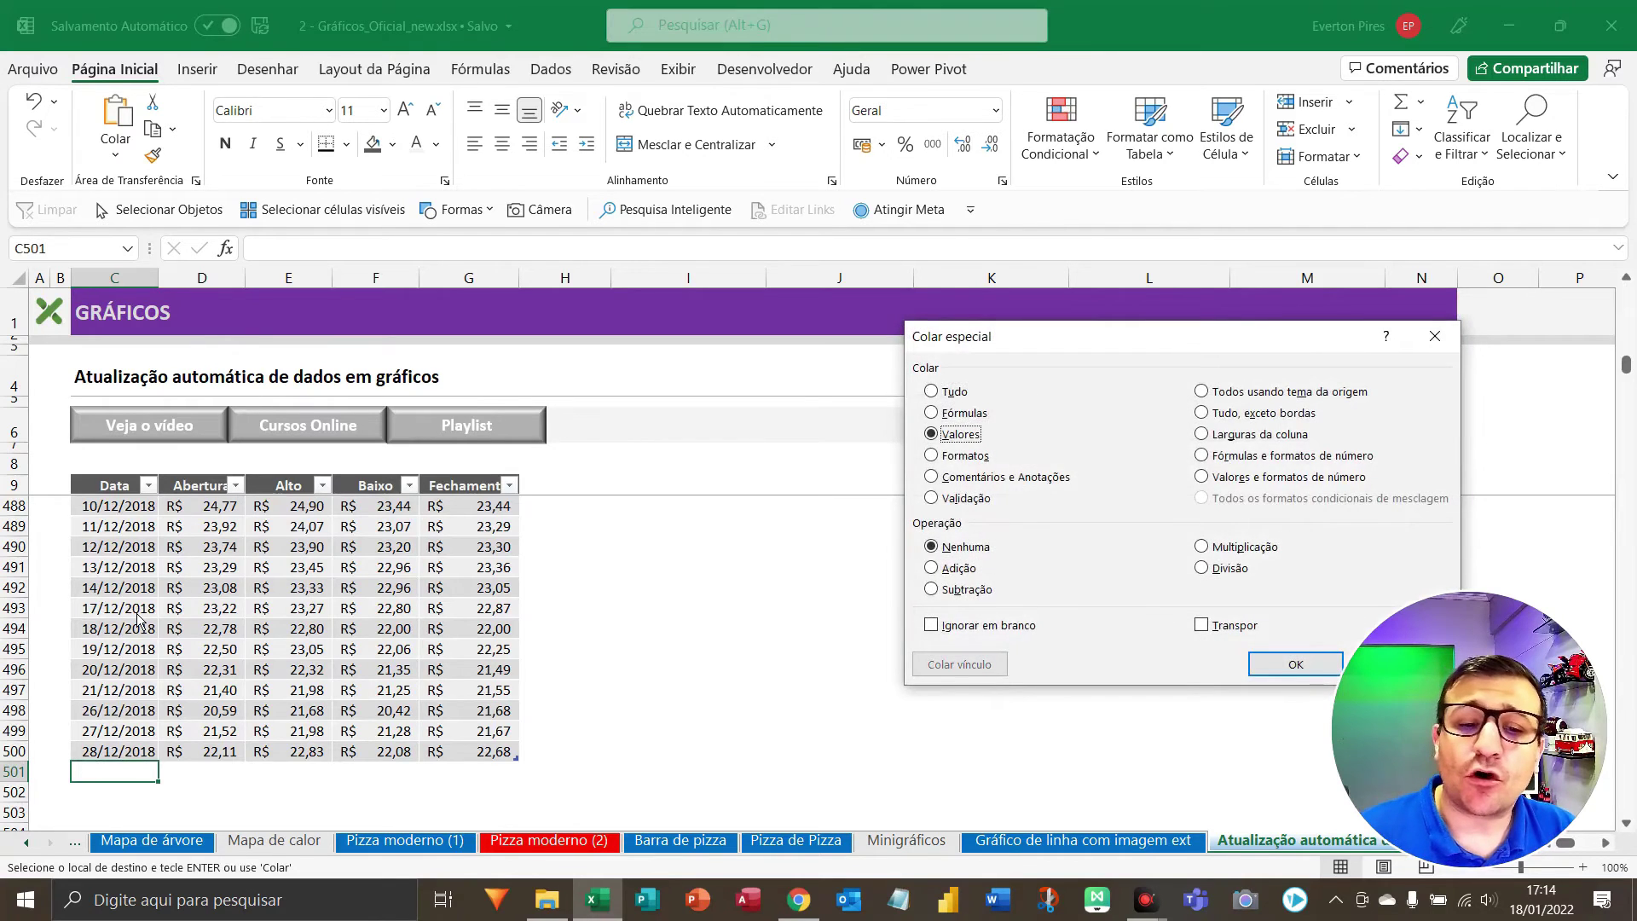
pyautogui.press('Return')
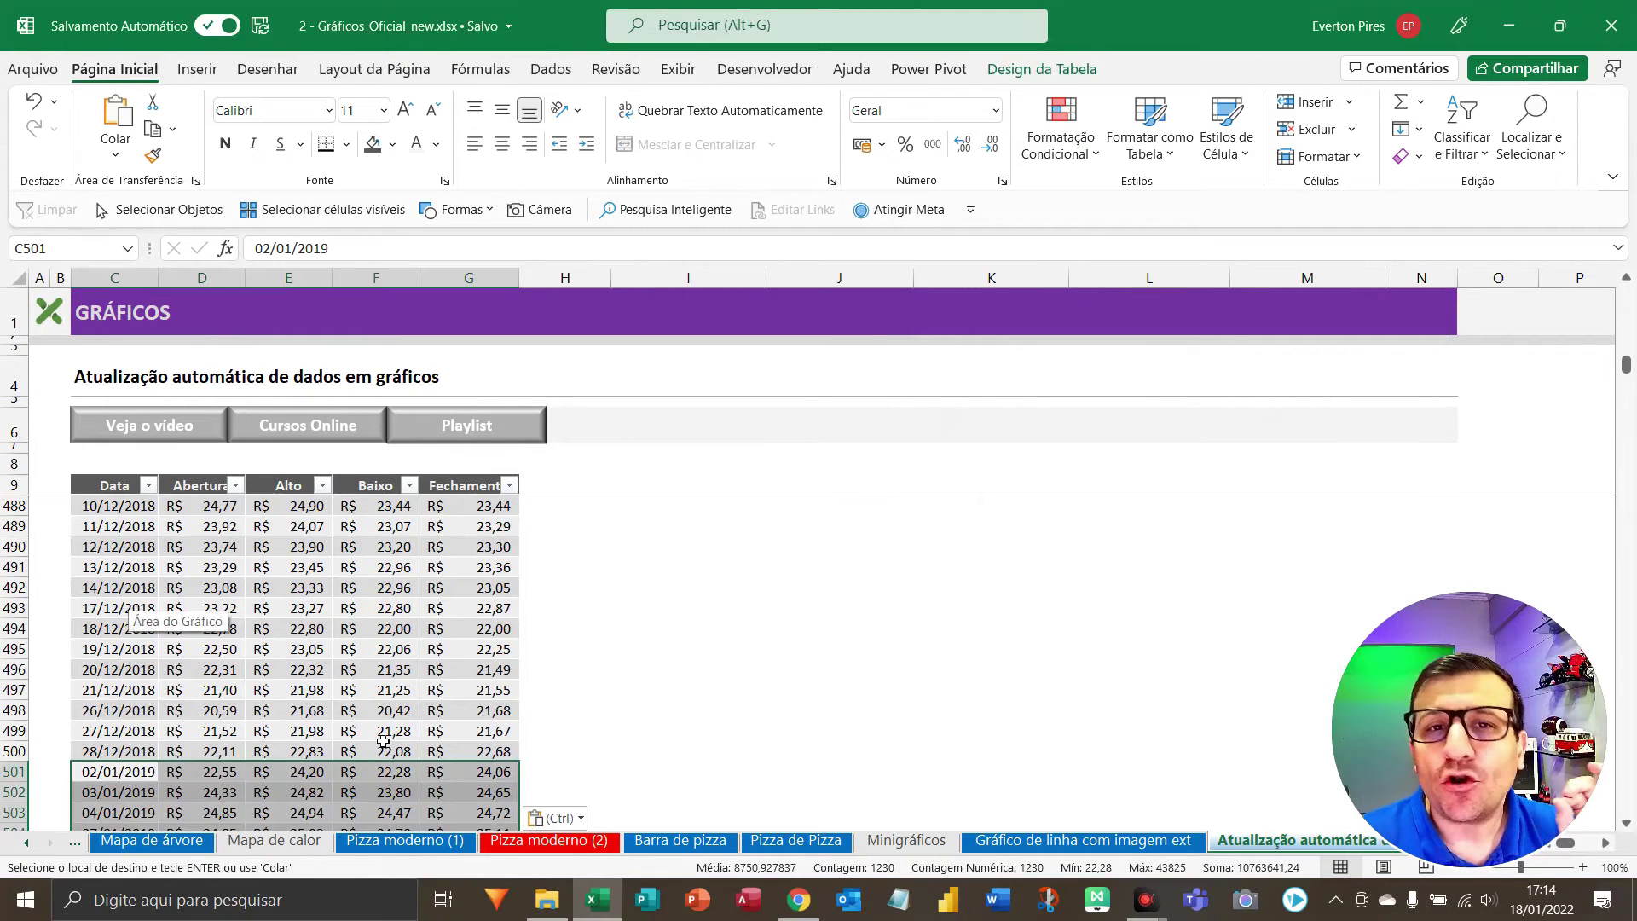
# Inspect one of the newly pasted 2019 prices below the table.
pyautogui.scroll(-2, 390, 603)
pyautogui.scroll(-1, 389, 603)
pyautogui.click(279, 594)
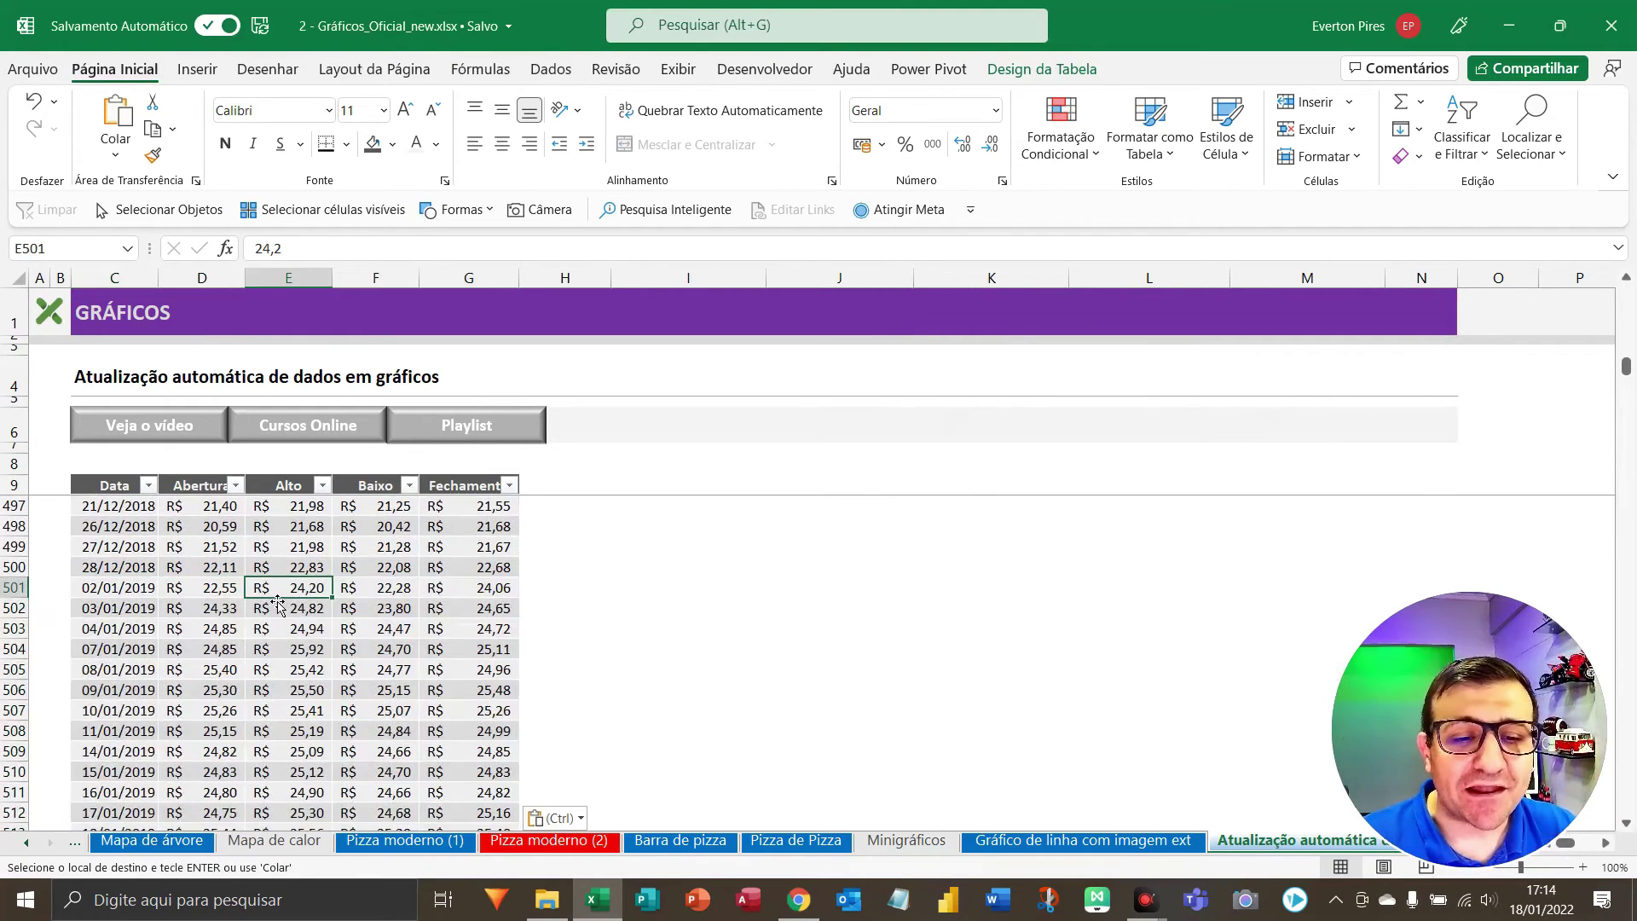
pyautogui.press('F5')
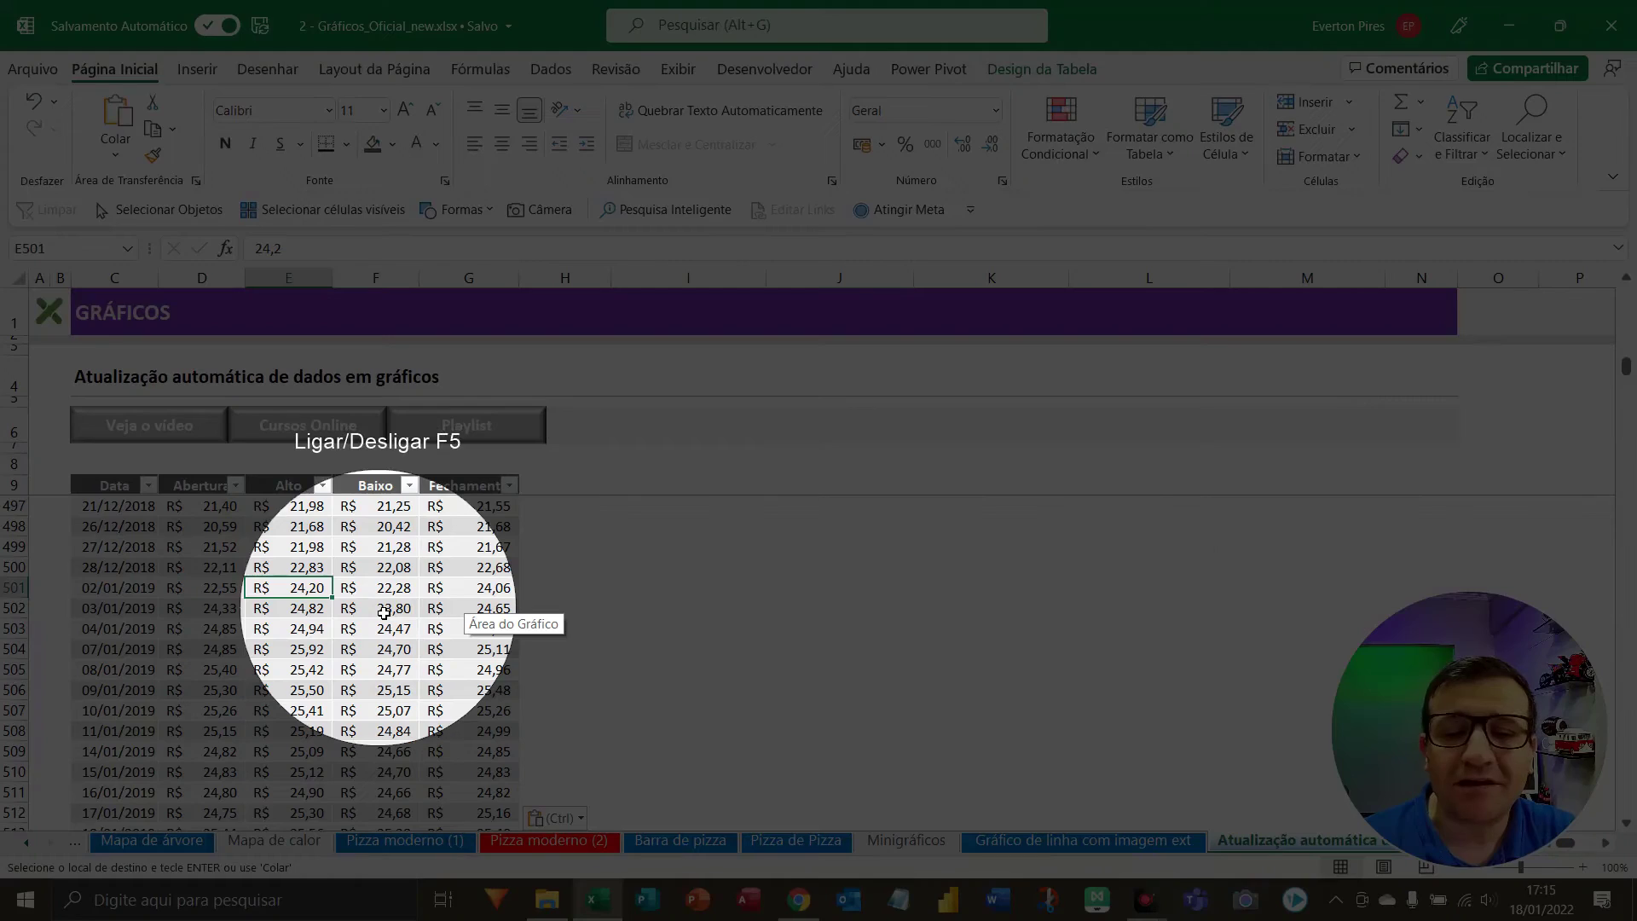
pyautogui.press('F5')
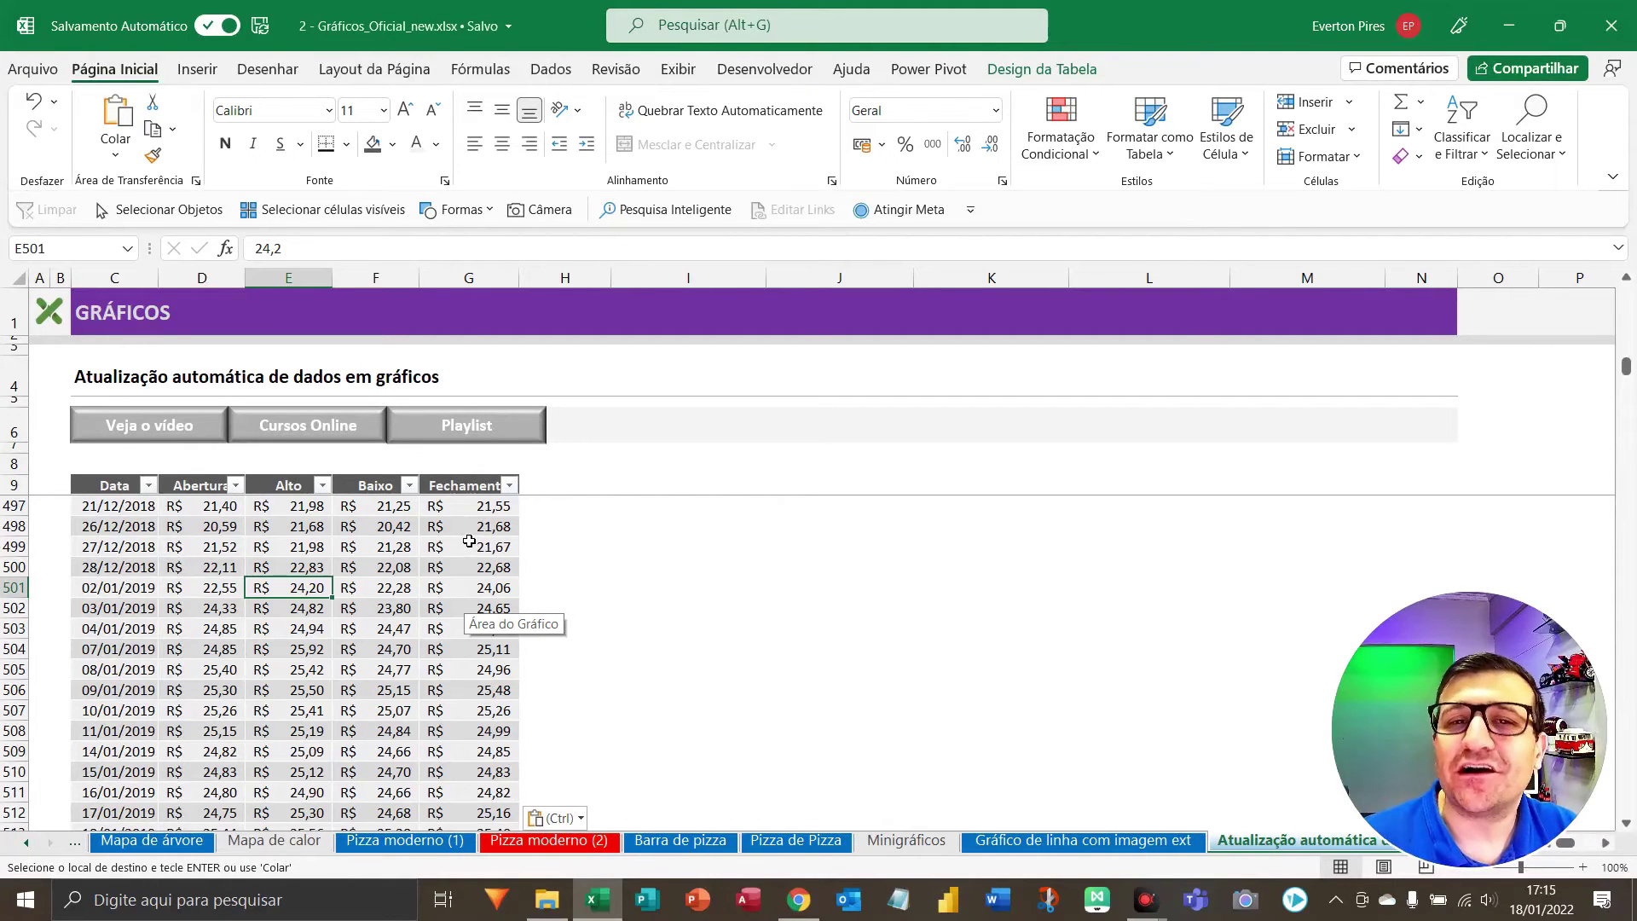
# Confirm the chart's date axis now extends to 02/01/2019 at the top of the sheet.
pyautogui.hotkey('ctrl', 'Home')
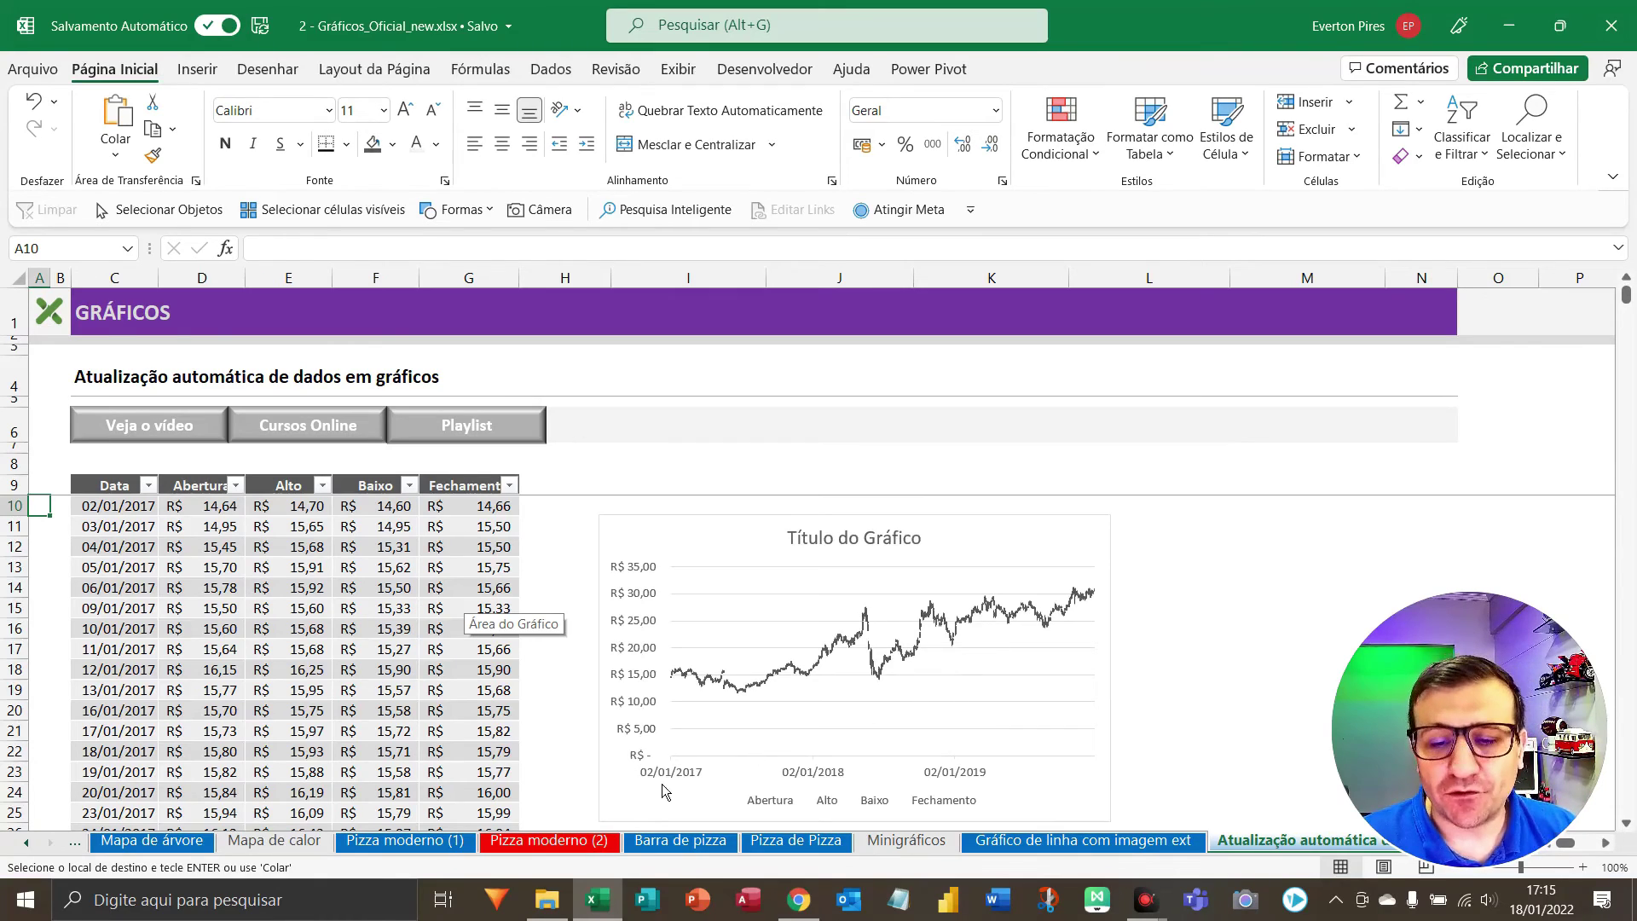
pyautogui.press('F5')
pyautogui.press('F5')
pyautogui.press('F5')
pyautogui.press('F5')
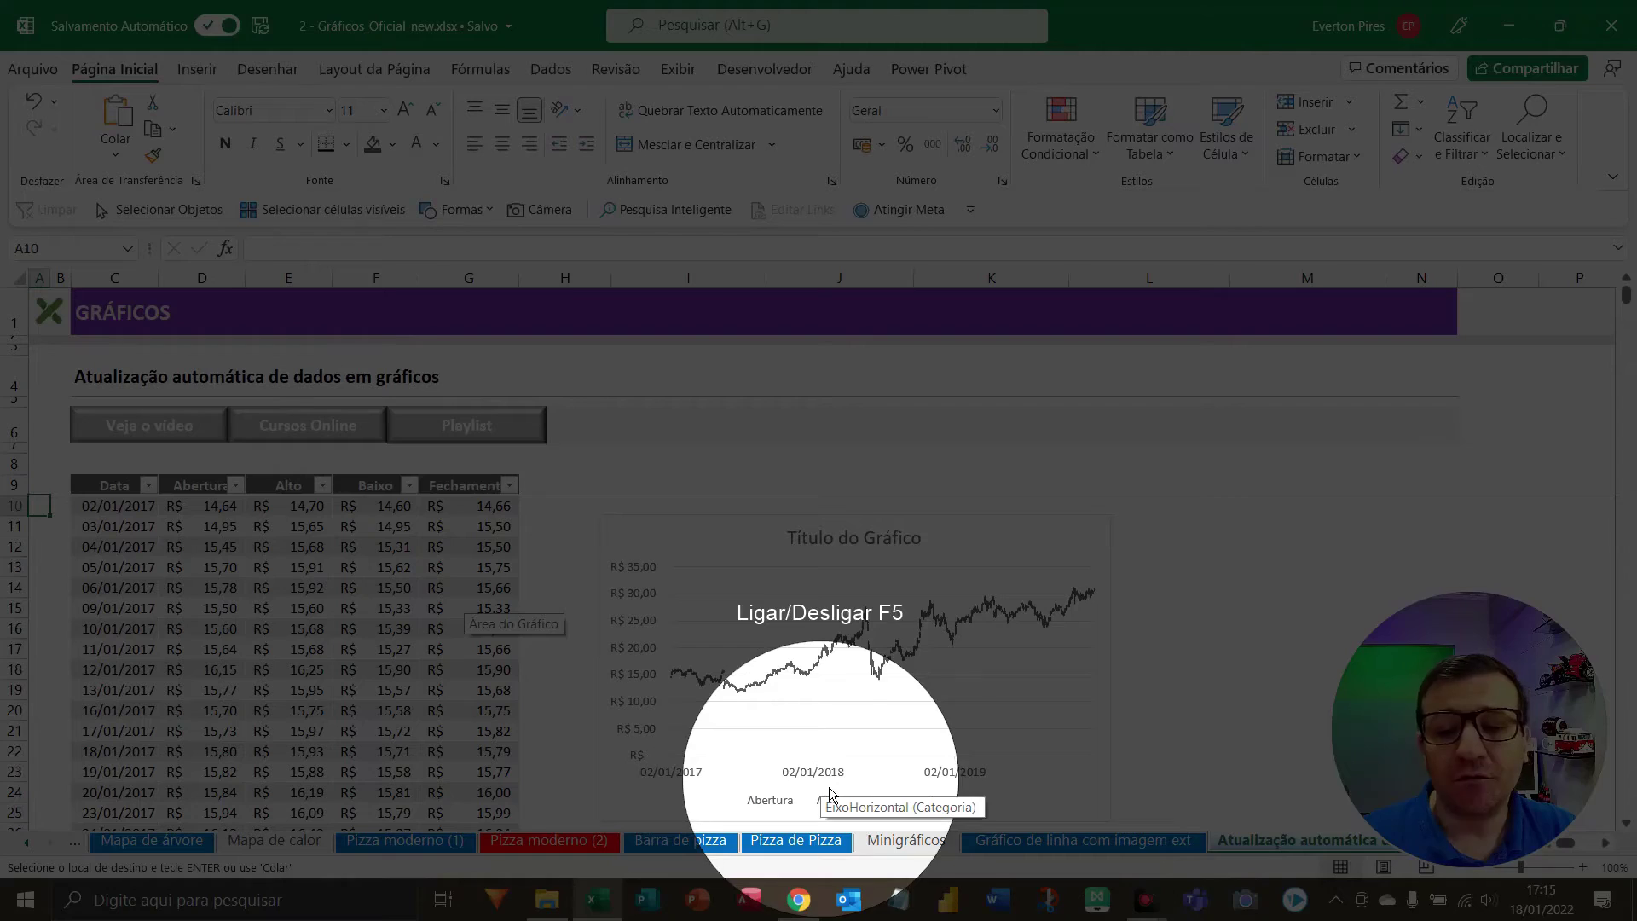
pyautogui.press('F5')
pyautogui.press('F5')
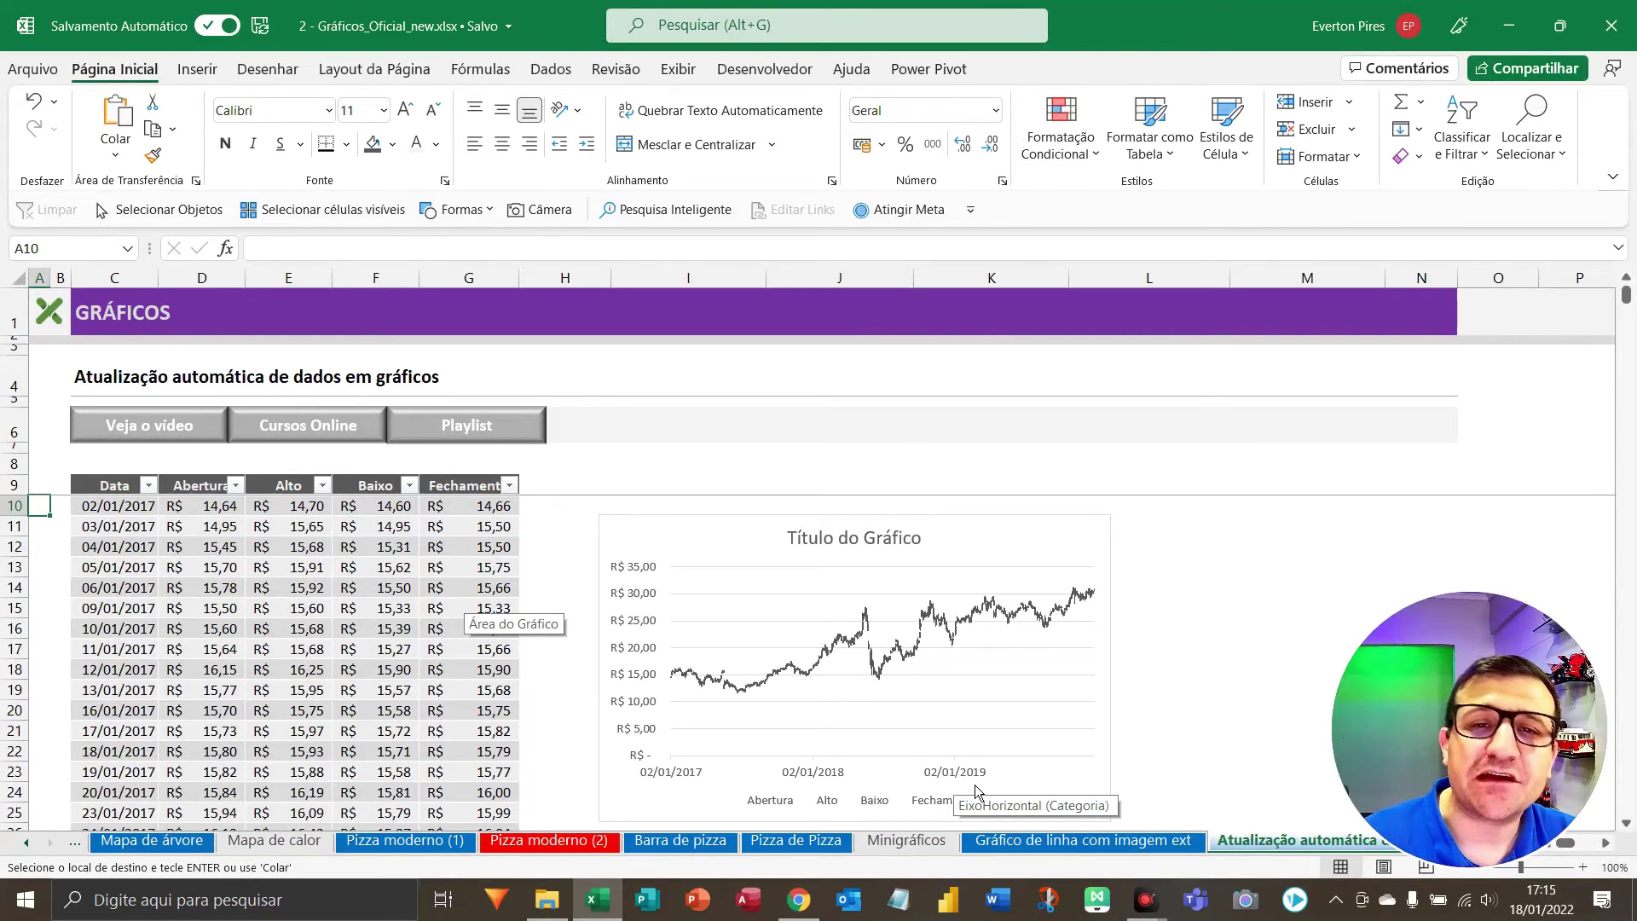
pyautogui.press('Right')
pyautogui.press('Right')
pyautogui.press('Right')
pyautogui.press('Right')
pyautogui.press('Right')
pyautogui.press('Right')
pyautogui.press('Right')
pyautogui.press('Right')
pyautogui.press('Right')
pyautogui.press('Right')
pyautogui.press('Right')
pyautogui.press('Right')
pyautogui.press('Right')
pyautogui.press('Right')
pyautogui.press('Right')
pyautogui.press('Right')
pyautogui.press('Right')
pyautogui.press('Right')
pyautogui.press('Right')
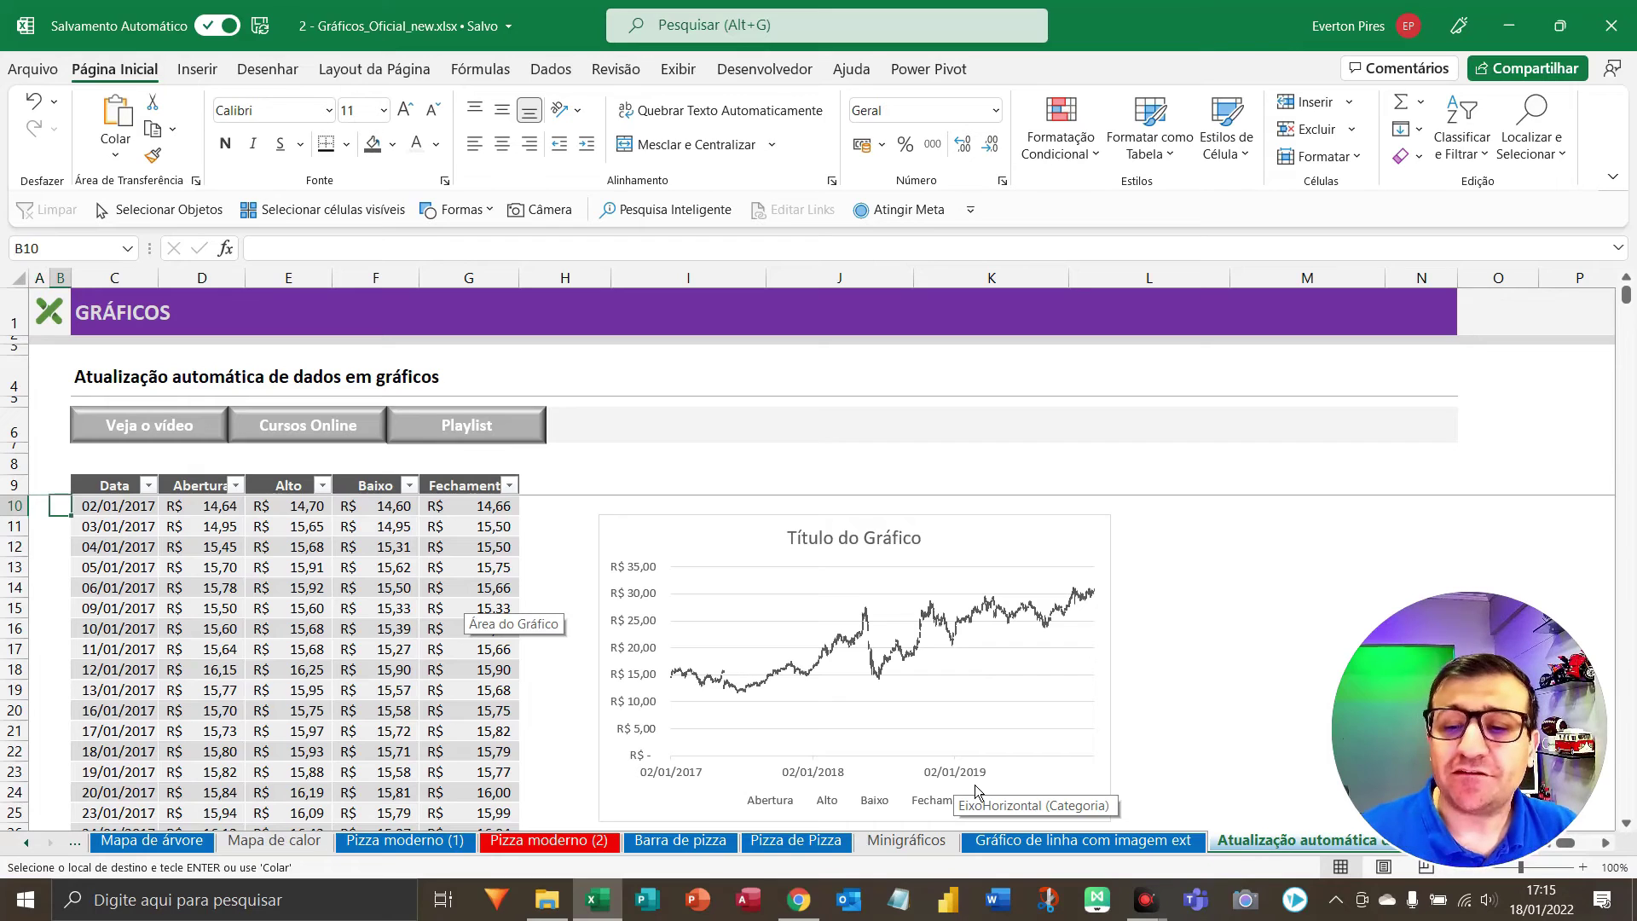
# Select and copy the 2020 price block AD10:AH255.
pyautogui.press('Right')
pyautogui.press('Right')
pyautogui.press('Right')
pyautogui.press('Right')
pyautogui.press('Right')
pyautogui.press('Right')
pyautogui.press('Right')
pyautogui.press('Right')
pyautogui.press('Right')
pyautogui.press('Right')
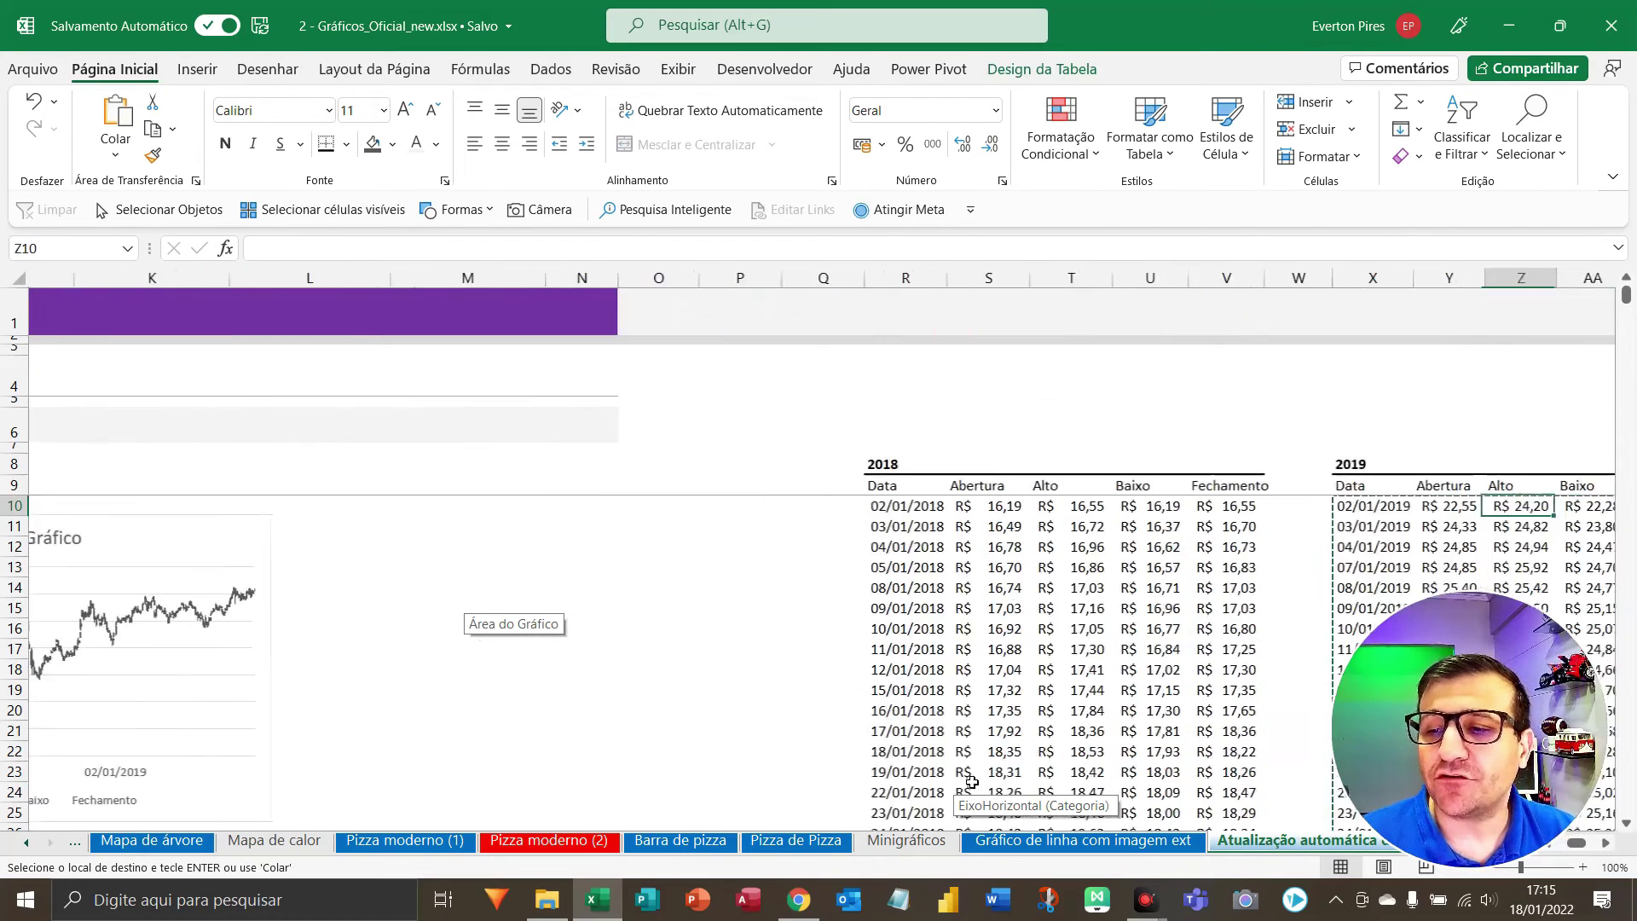
pyautogui.hotkey('shift', 'Right')
pyautogui.hotkey('shift', 'Right')
pyautogui.hotkey('shift', 'Right')
pyautogui.hotkey('shift', 'Right')
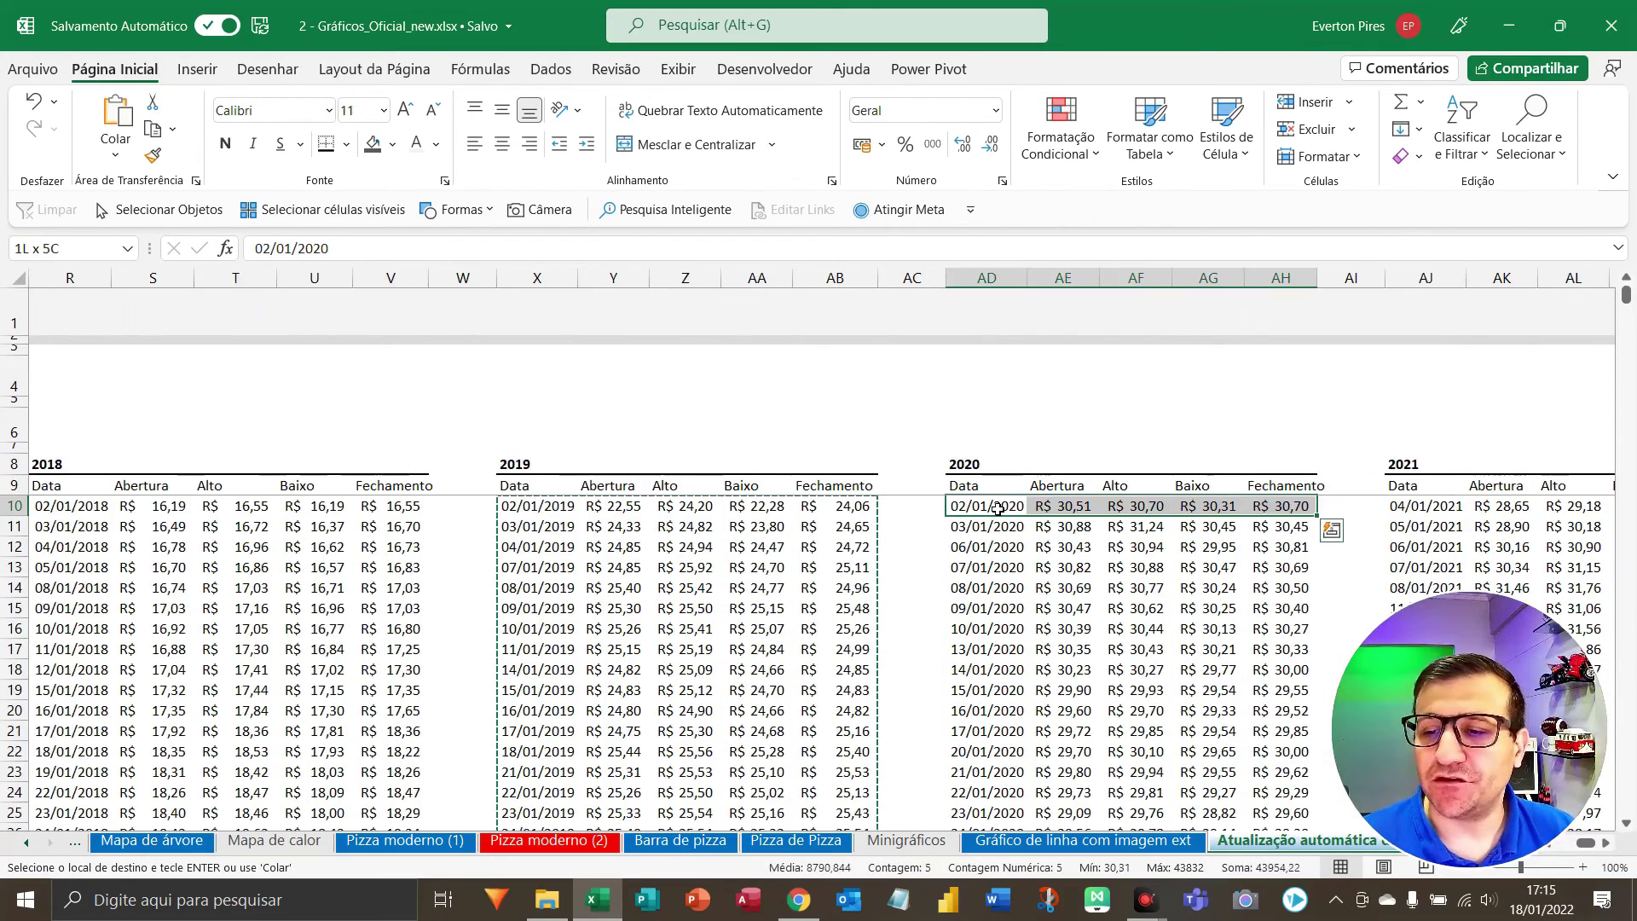
pyautogui.hotkey('ctrl', 'shift', 'Down')
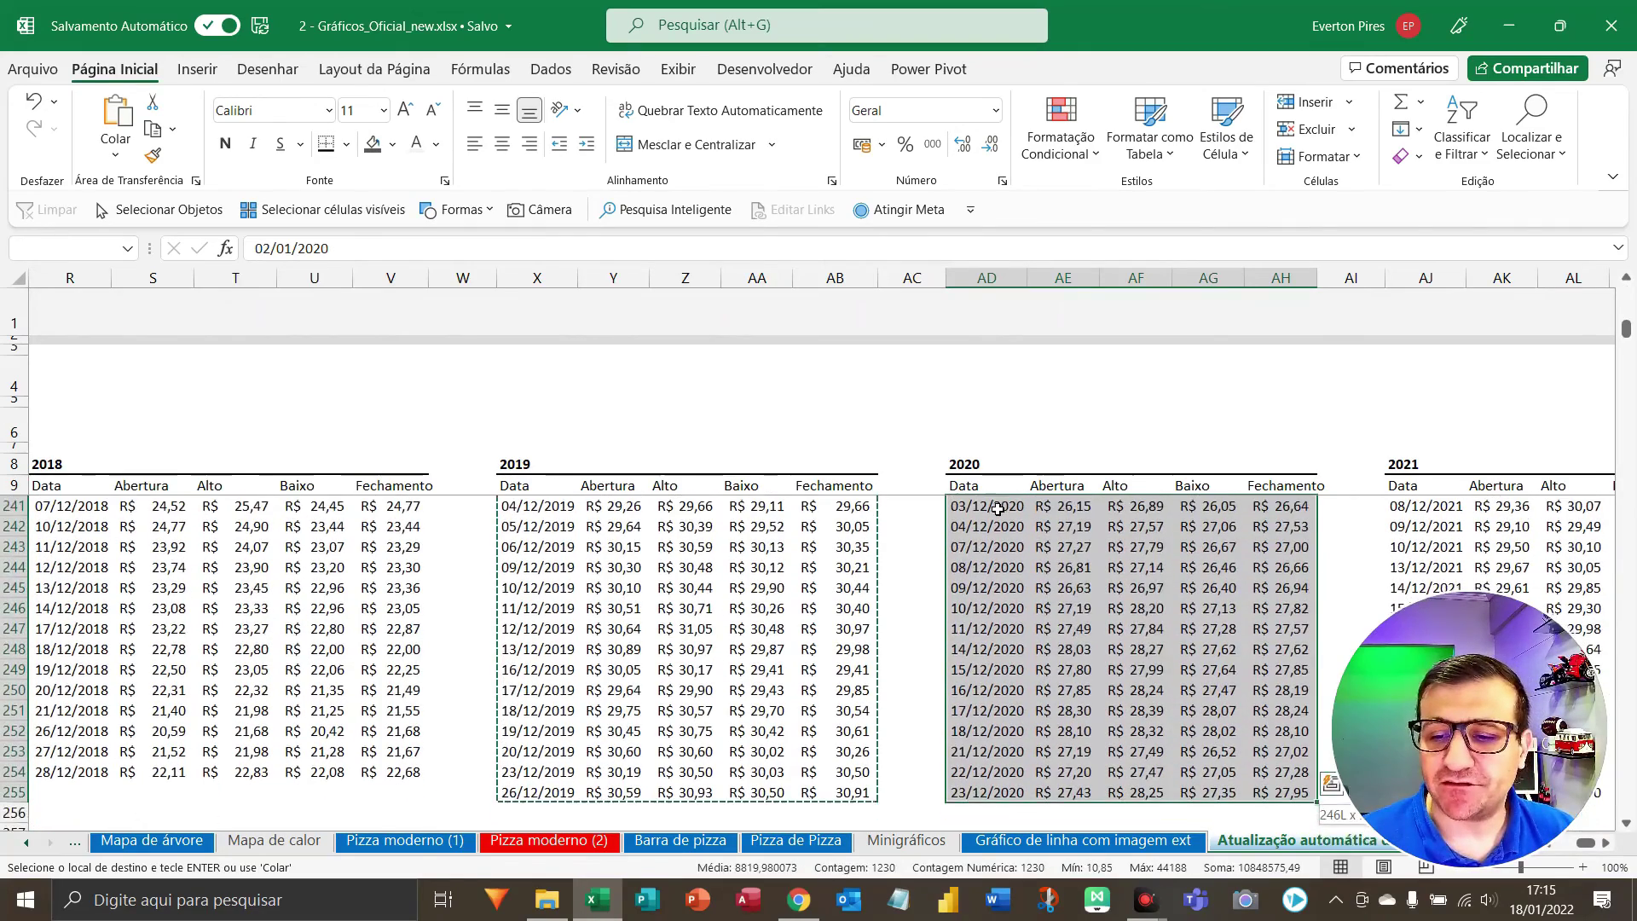
# Paste the 2020 rows as values into C747, just below the table's 2019 rows.
pyautogui.hotkey('ctrl', 'Home')
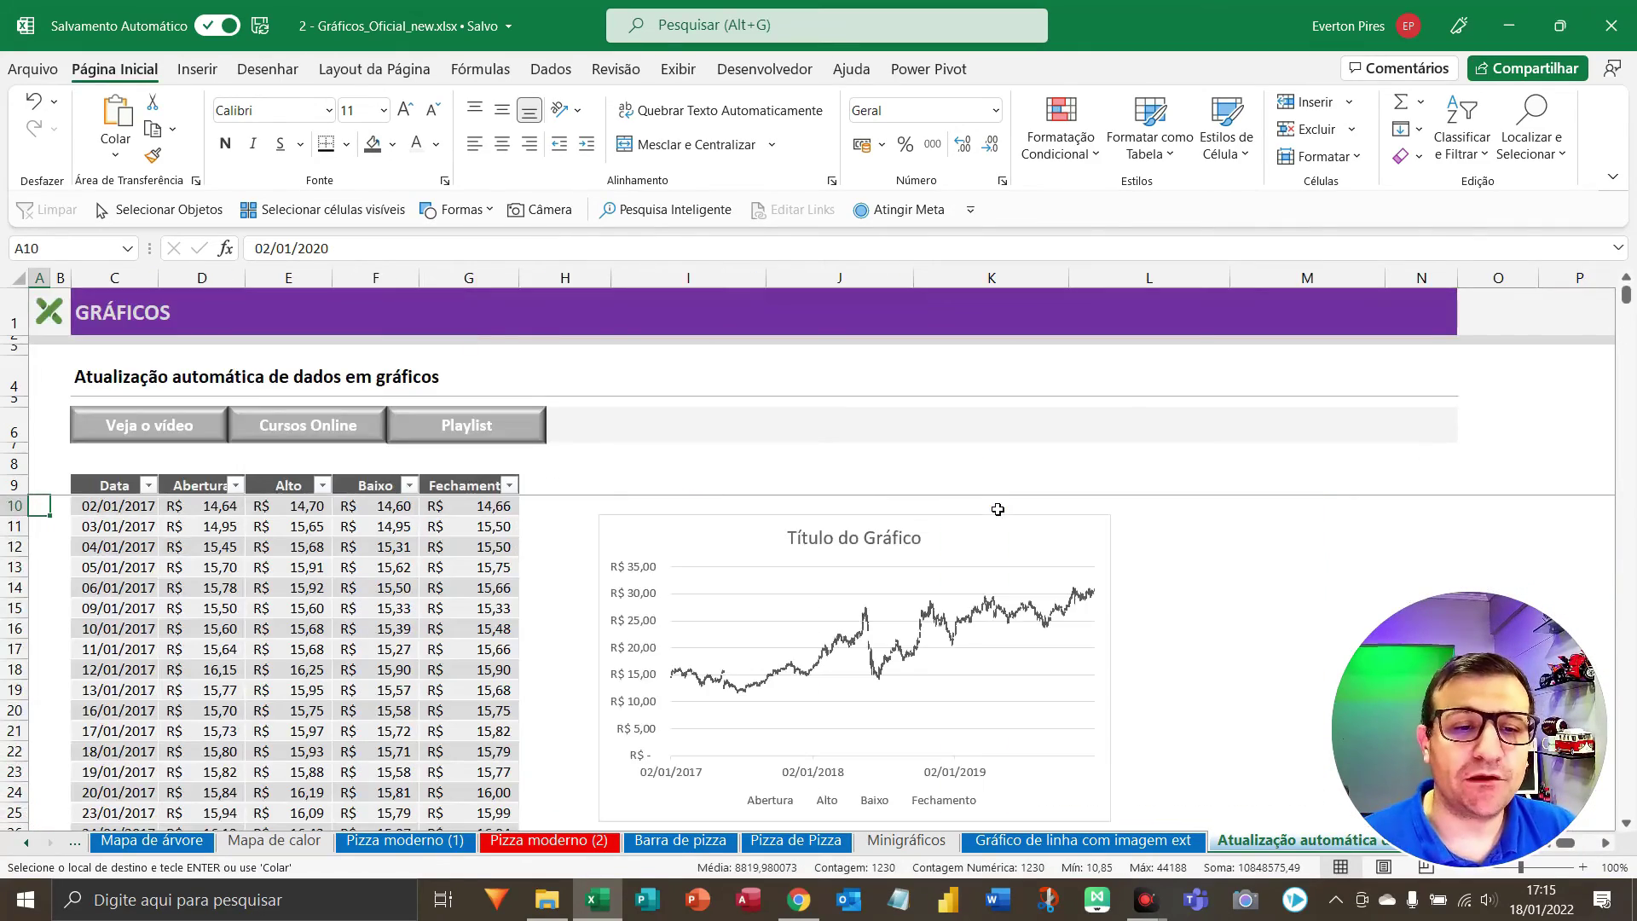
pyautogui.press('Down')
pyautogui.press('Down')
pyautogui.press('Right')
pyautogui.press('Right')
pyautogui.hotkey('ctrl', 'Down')
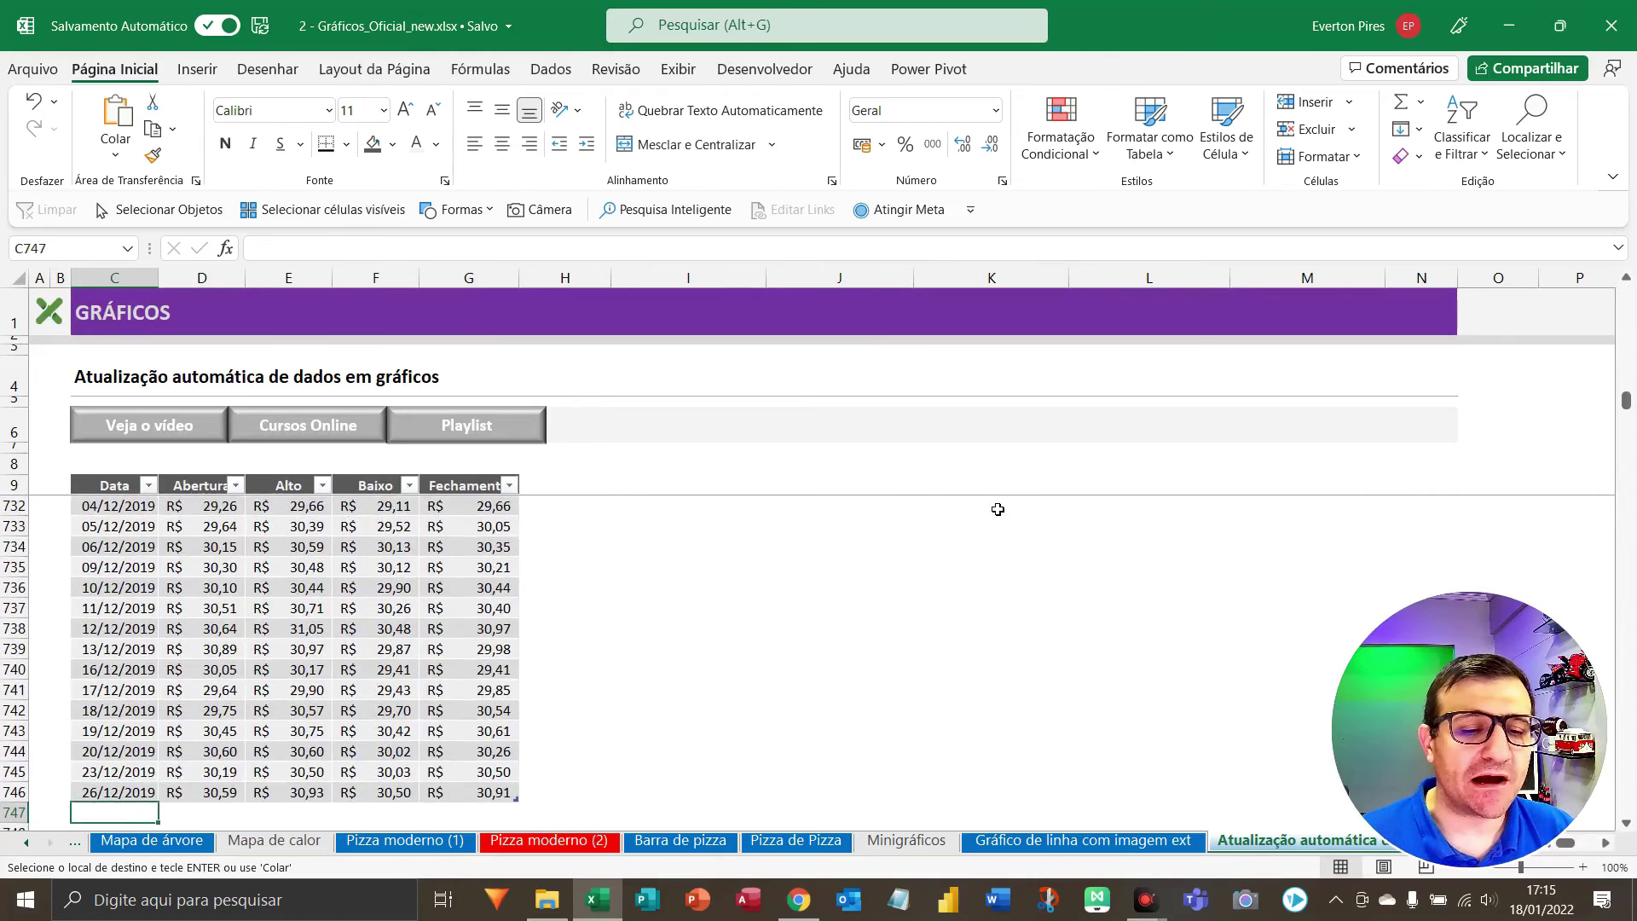
pyautogui.press('Down')
pyautogui.press('Down')
pyautogui.press('Up')
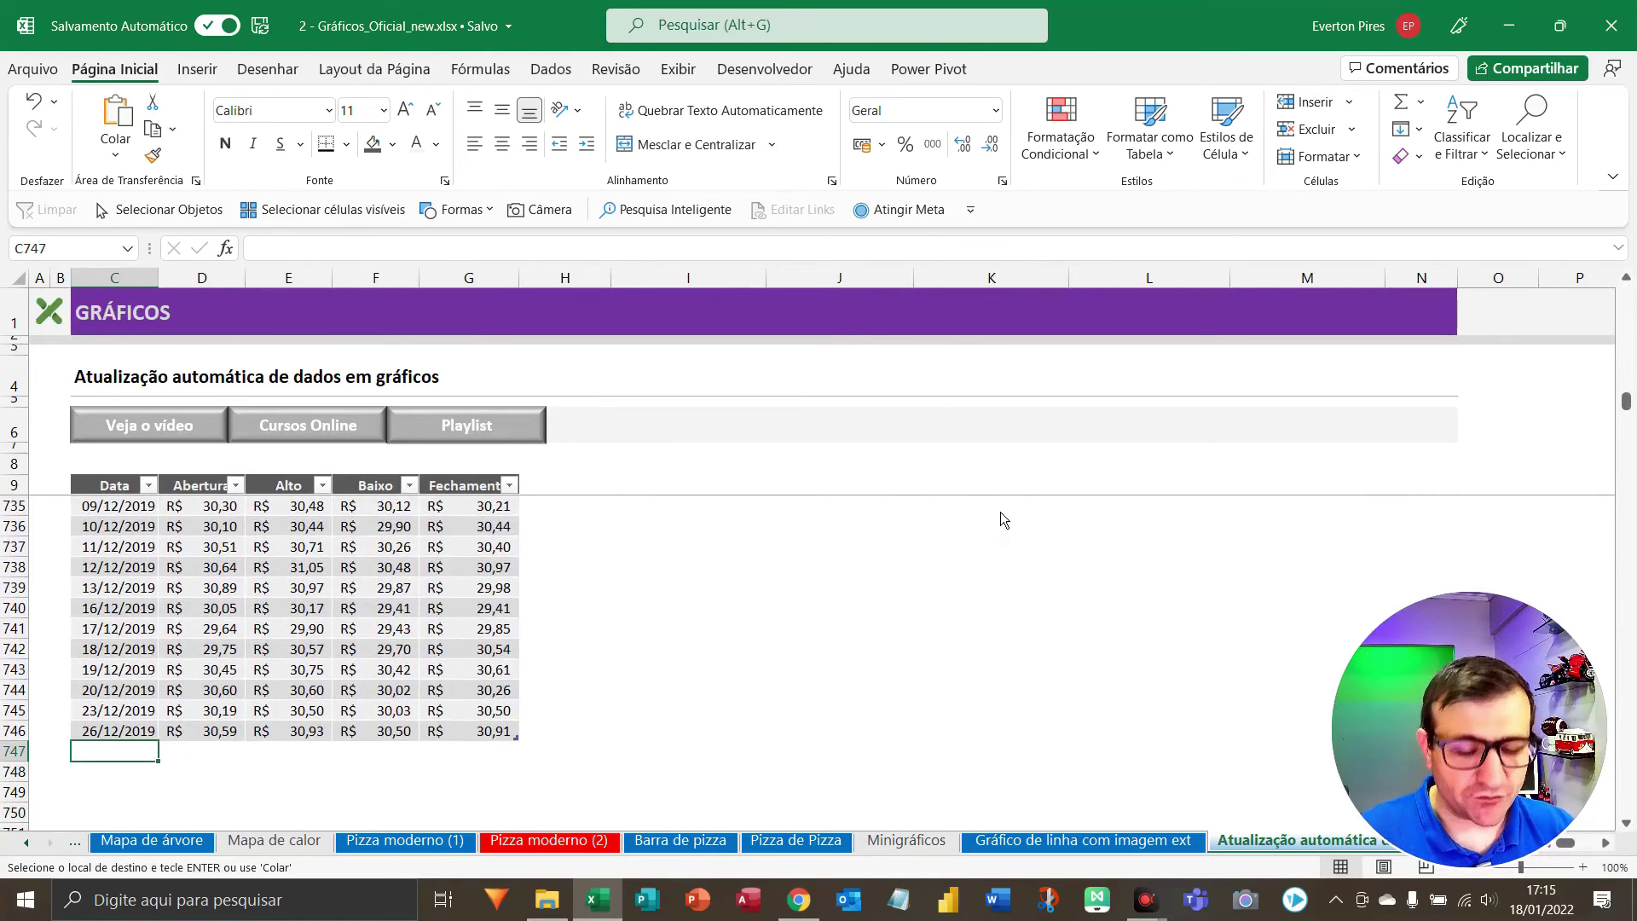
pyautogui.hotkey('ctrl', 'alt', 'v')
pyautogui.press('v')
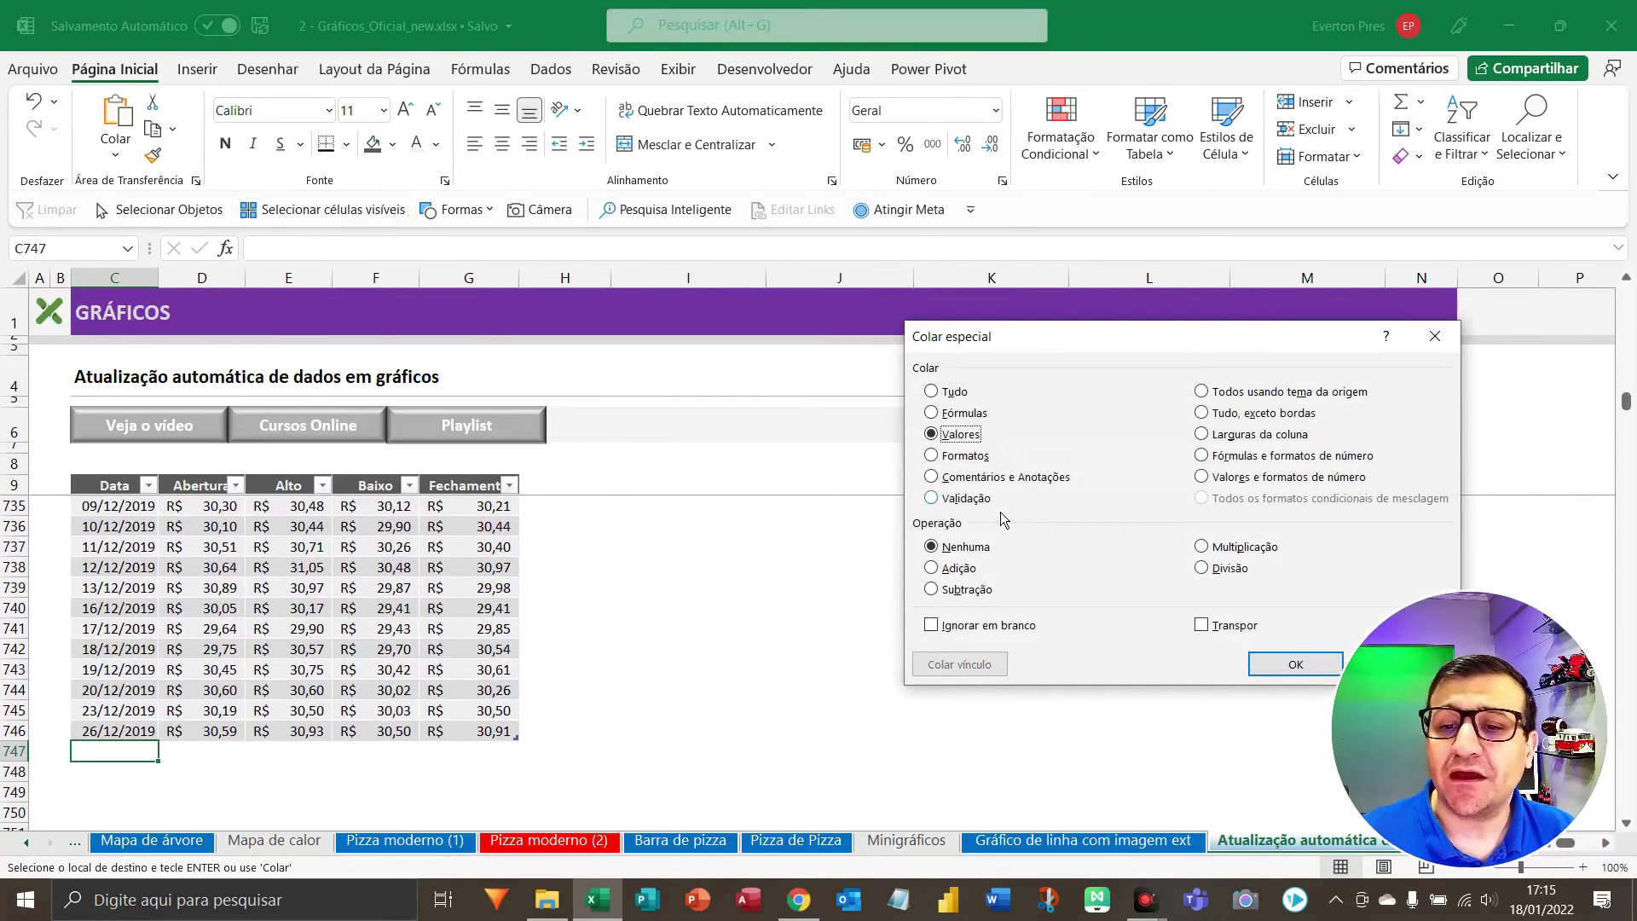
pyautogui.press('Return')
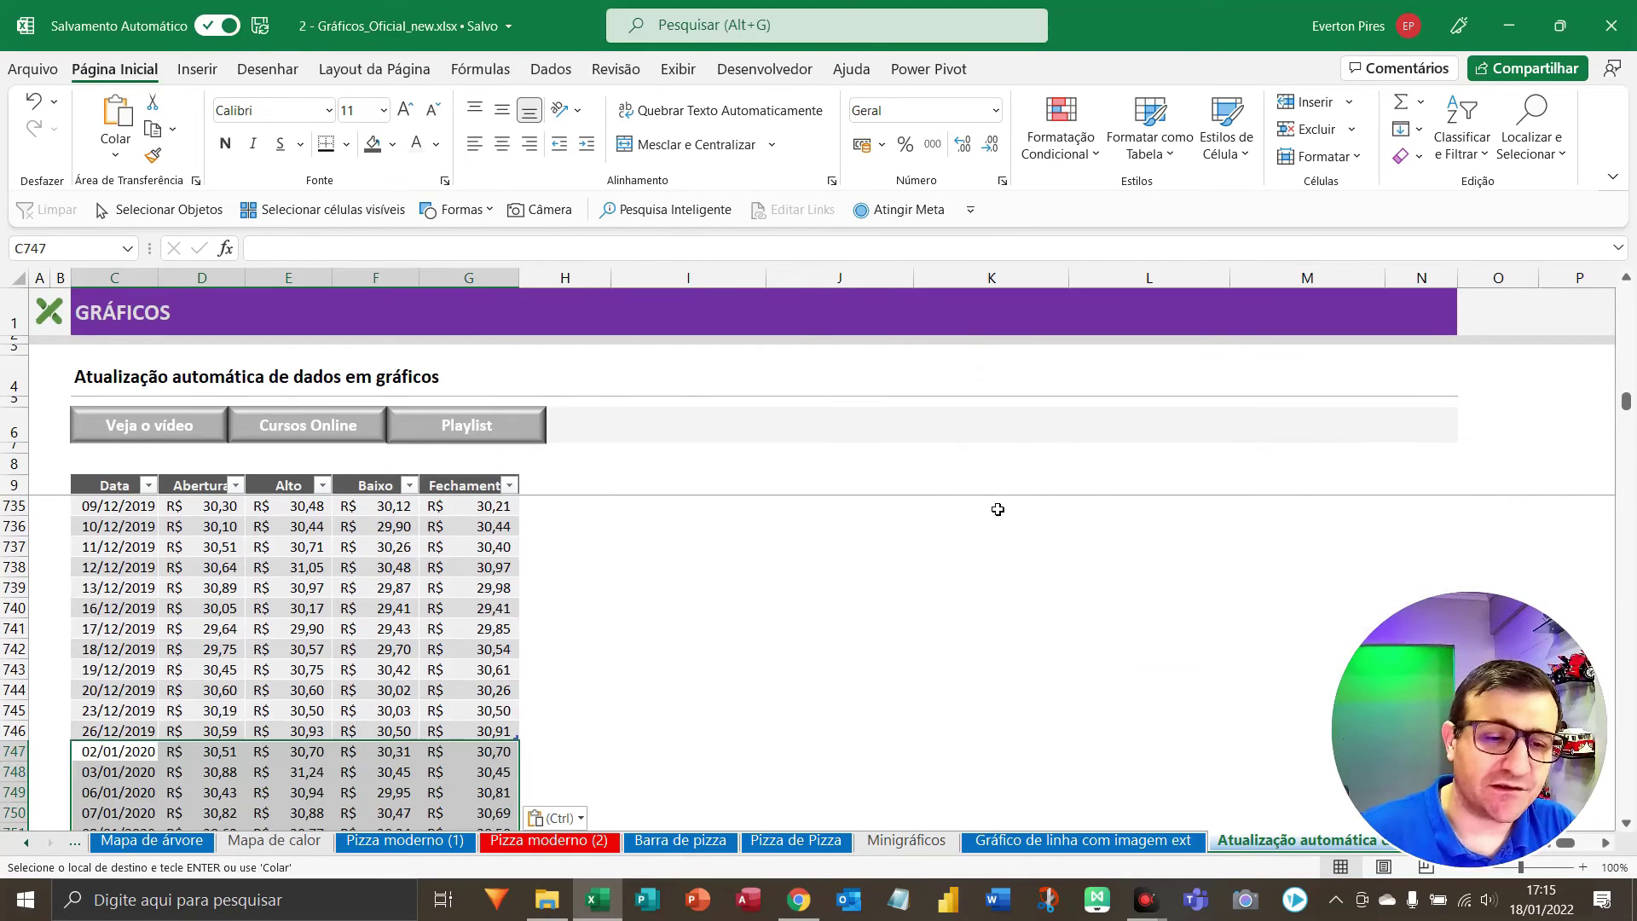
pyautogui.scroll(-1, 249, 656)
# Return to A10 and confirm the chart's date axis now reaches 02/01/2020.
pyautogui.scroll(-2, 249, 657)
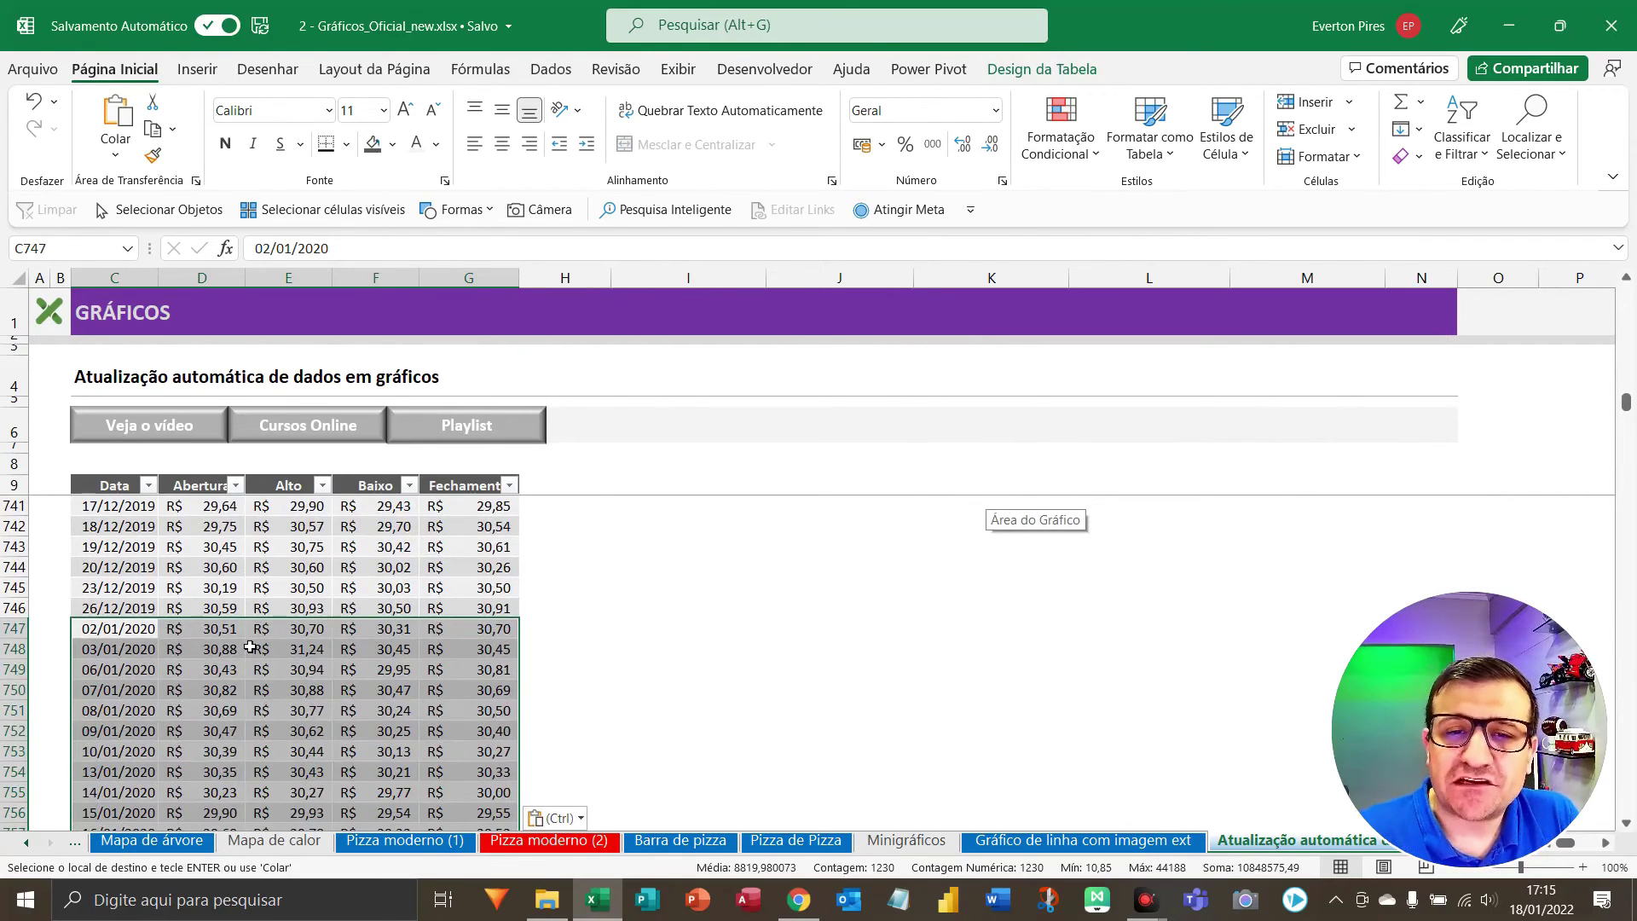
pyautogui.hotkey('ctrl', 'Home')
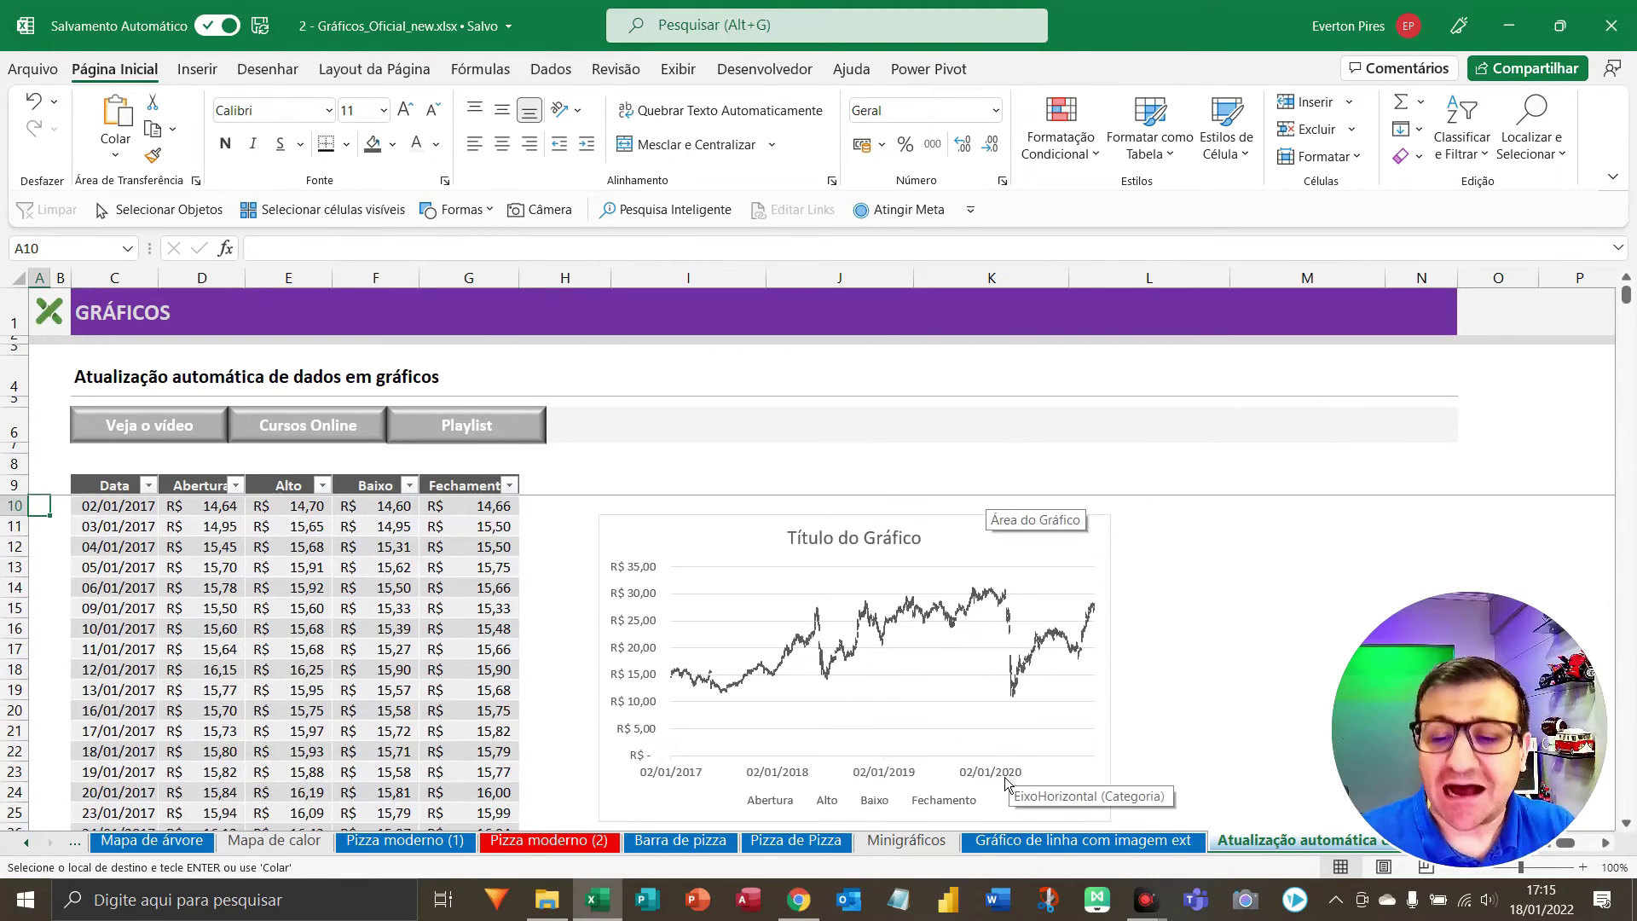
pyautogui.press('F5')
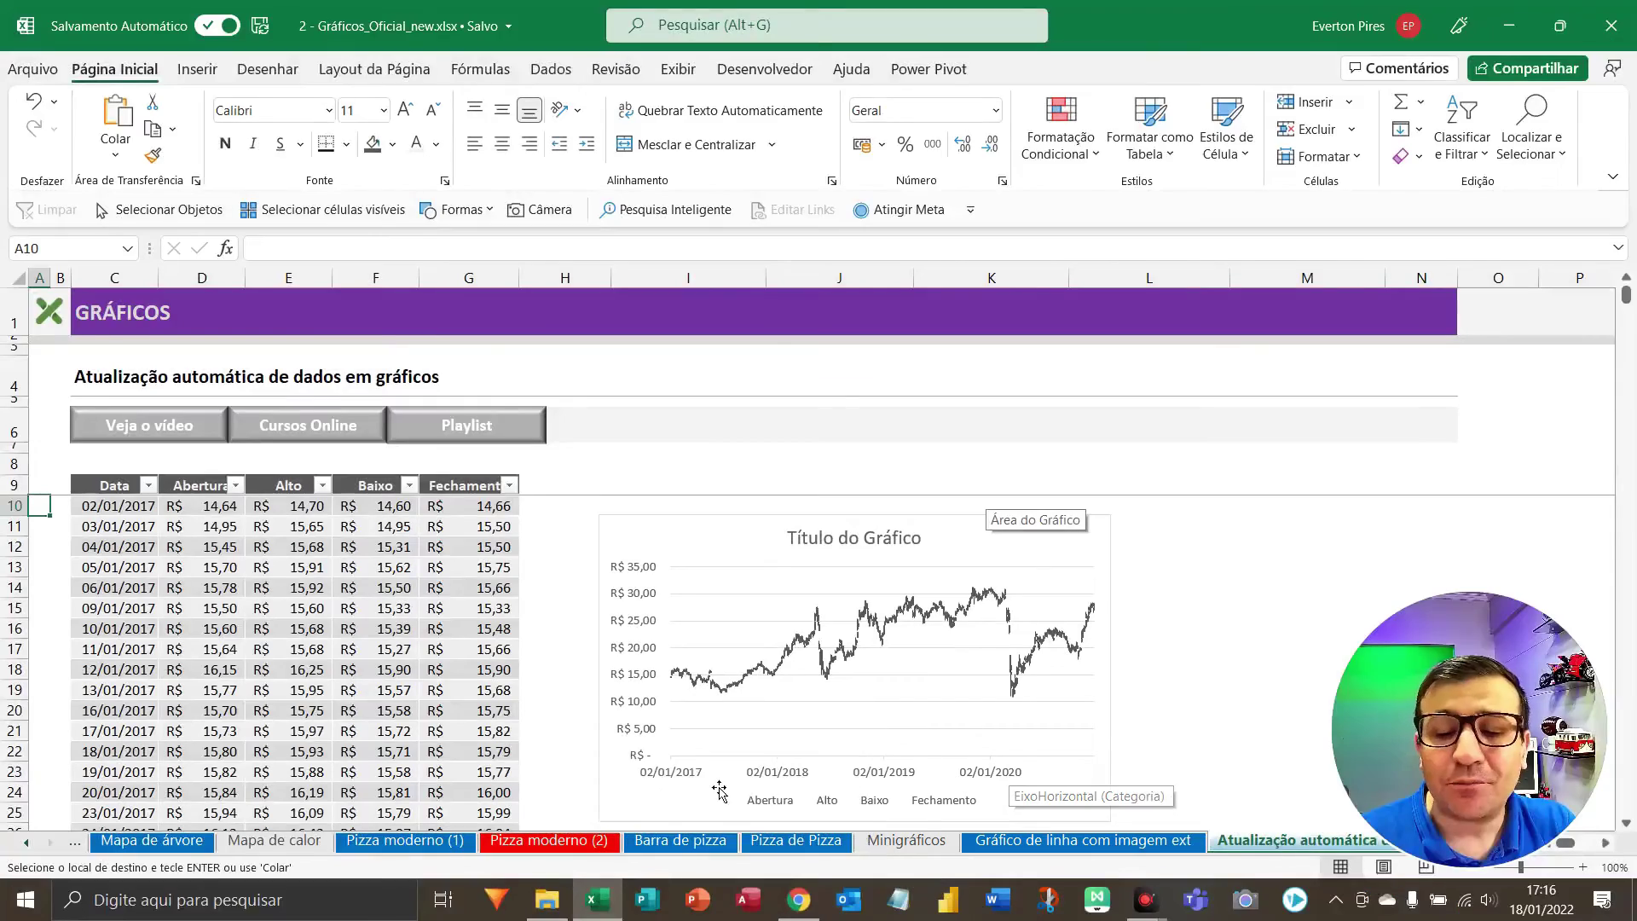
pyautogui.press('F5')
pyautogui.press('F5')
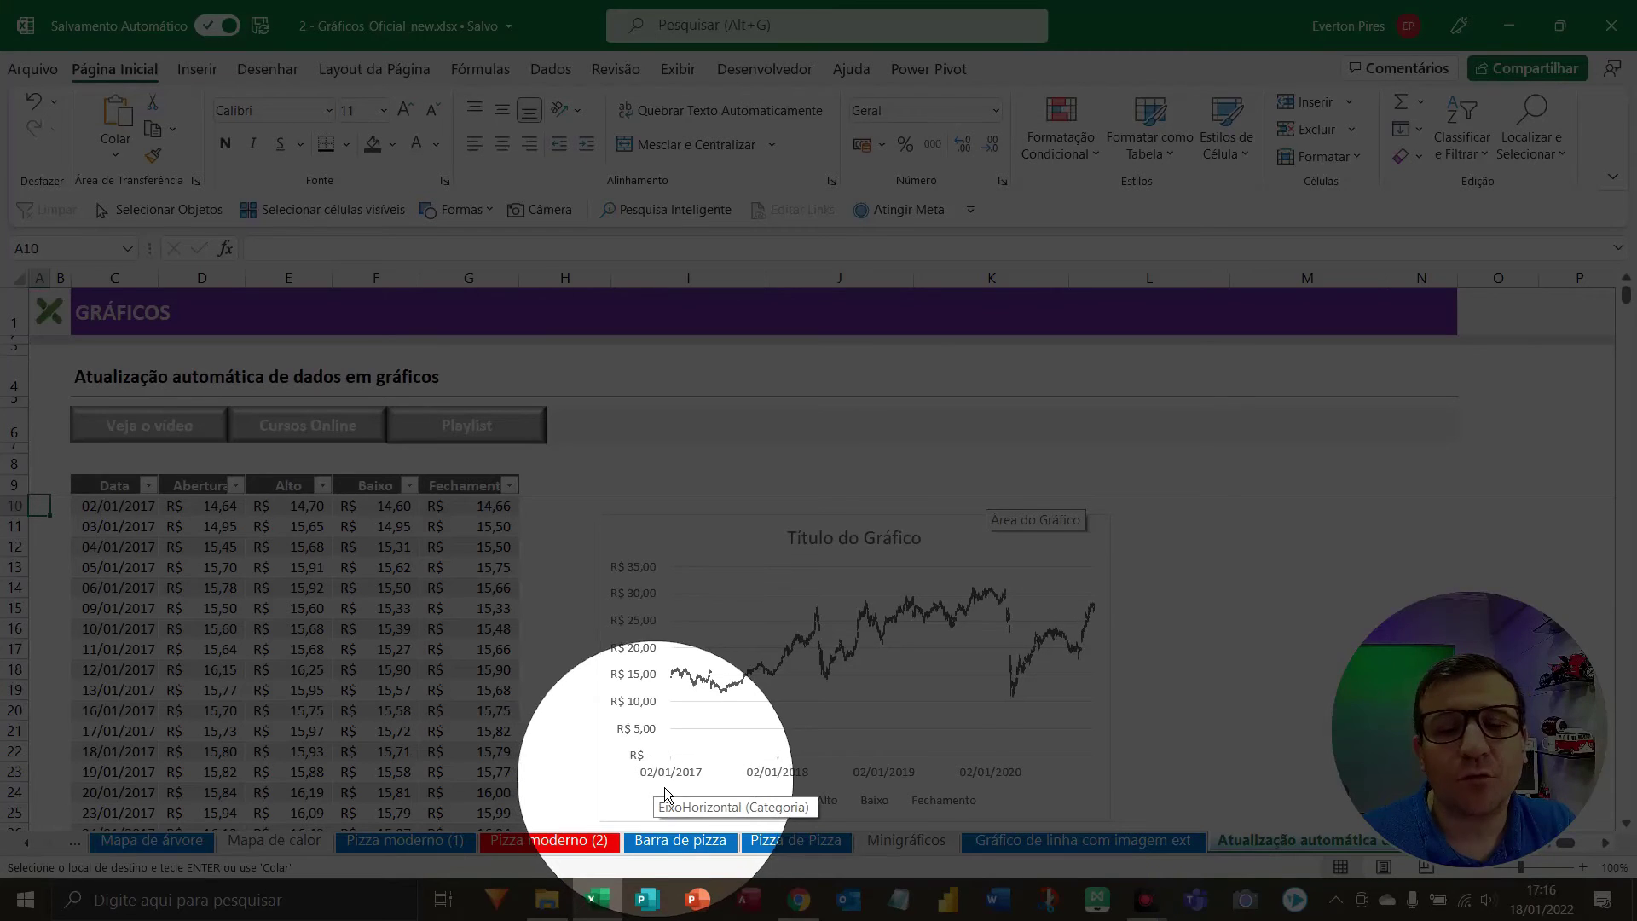
pyautogui.press('F5')
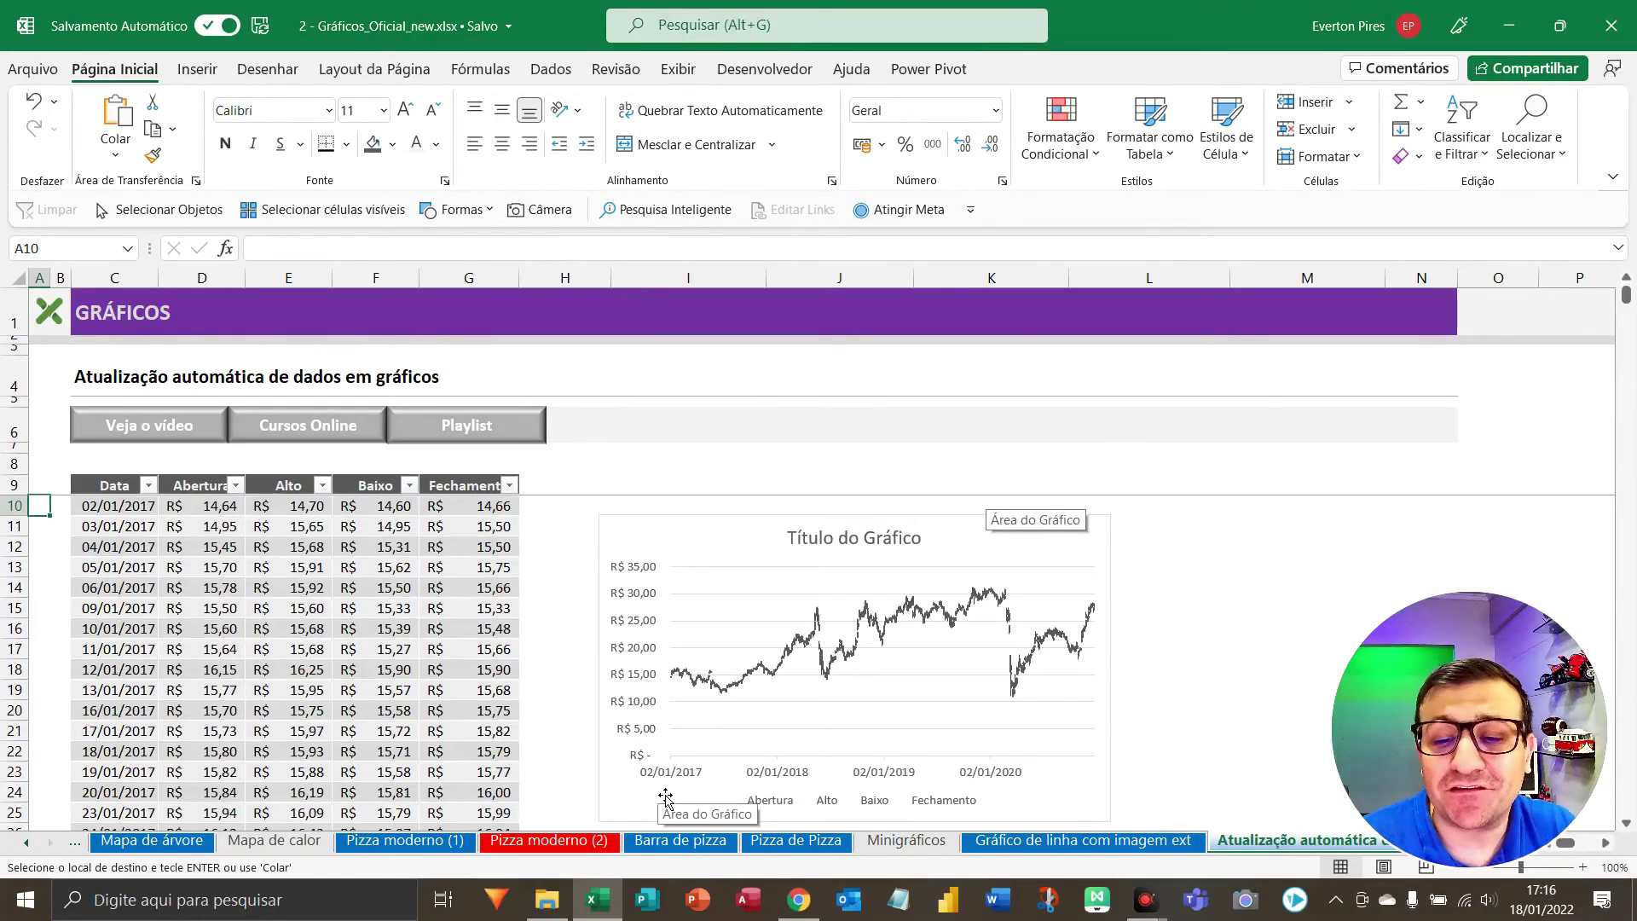